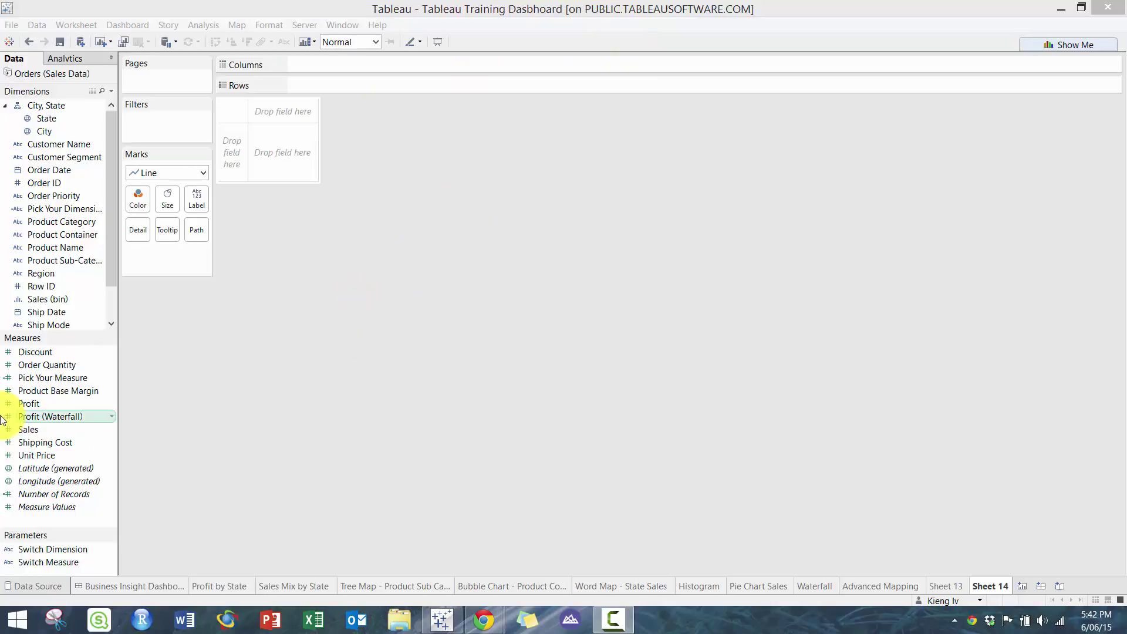
- Lay out Customer Name on Columns and Discount on Rows as automatic bars
drag(53, 146, 326, 69)
mouse_move(48, 352)
mouse_down()
mouse_move(393, 151)
mouse_move(378, 88)
mouse_up()
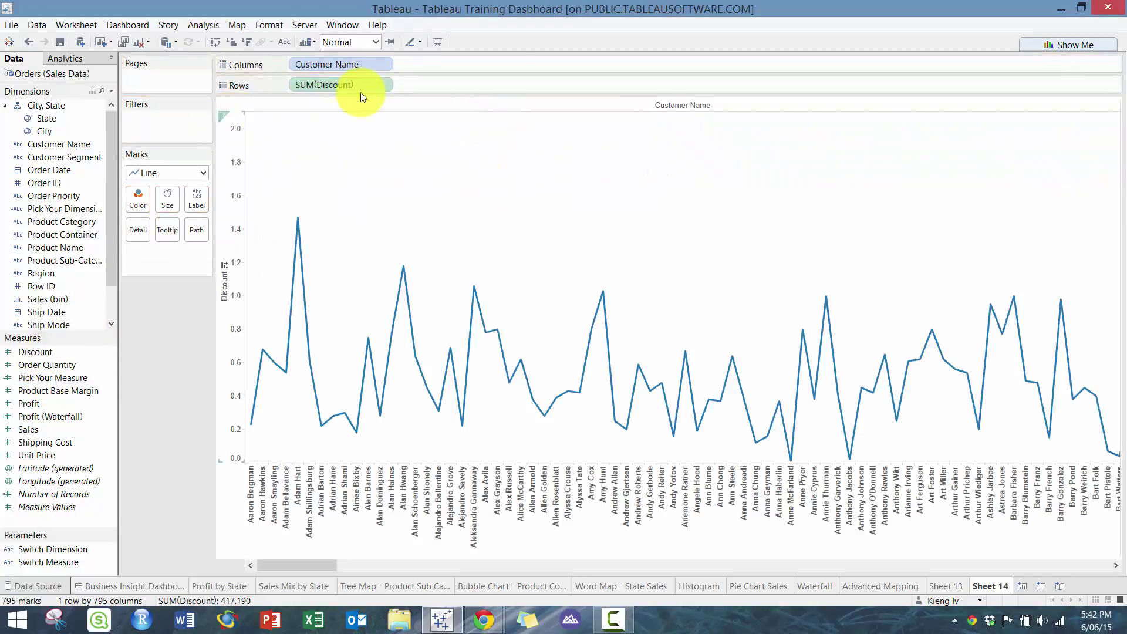
click(146, 174)
click(148, 188)
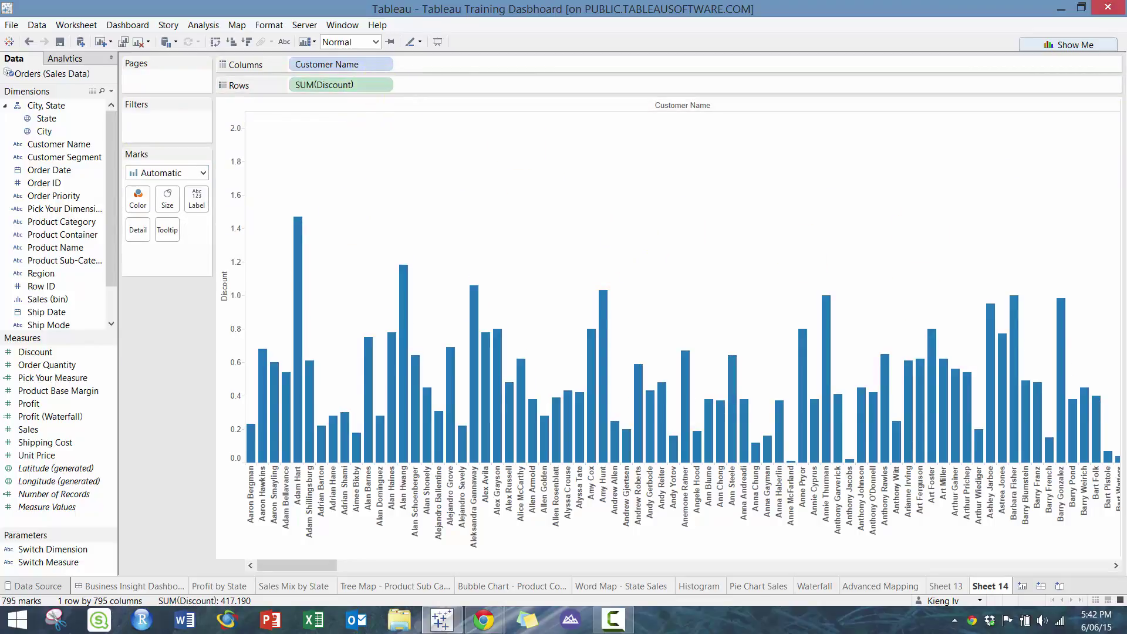
- Turn SUM(Discount) into a Running Total quick table calculation and inspect the first customers' bars
click(383, 86)
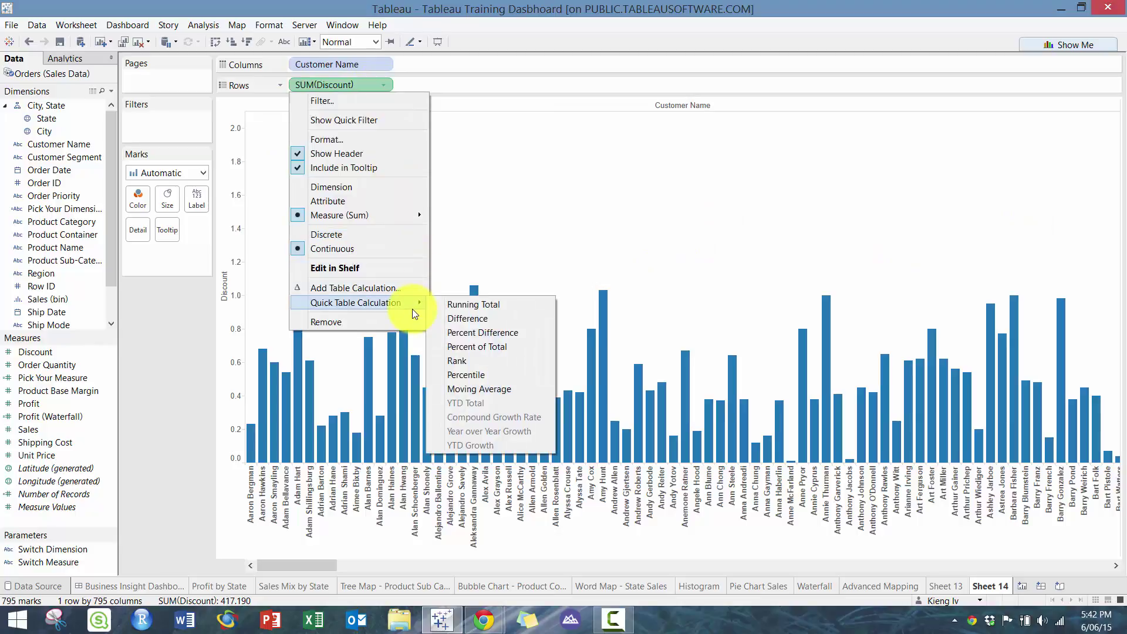
mouse_move(406, 304)
click(473, 303)
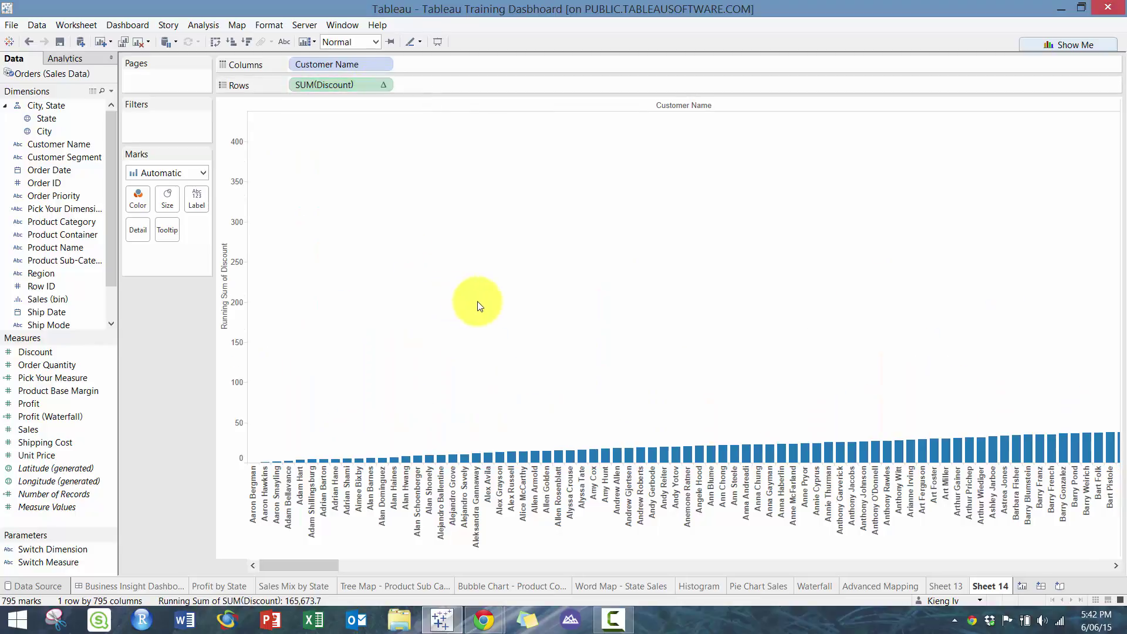
drag(302, 564, 223, 614)
drag(245, 534, 242, 468)
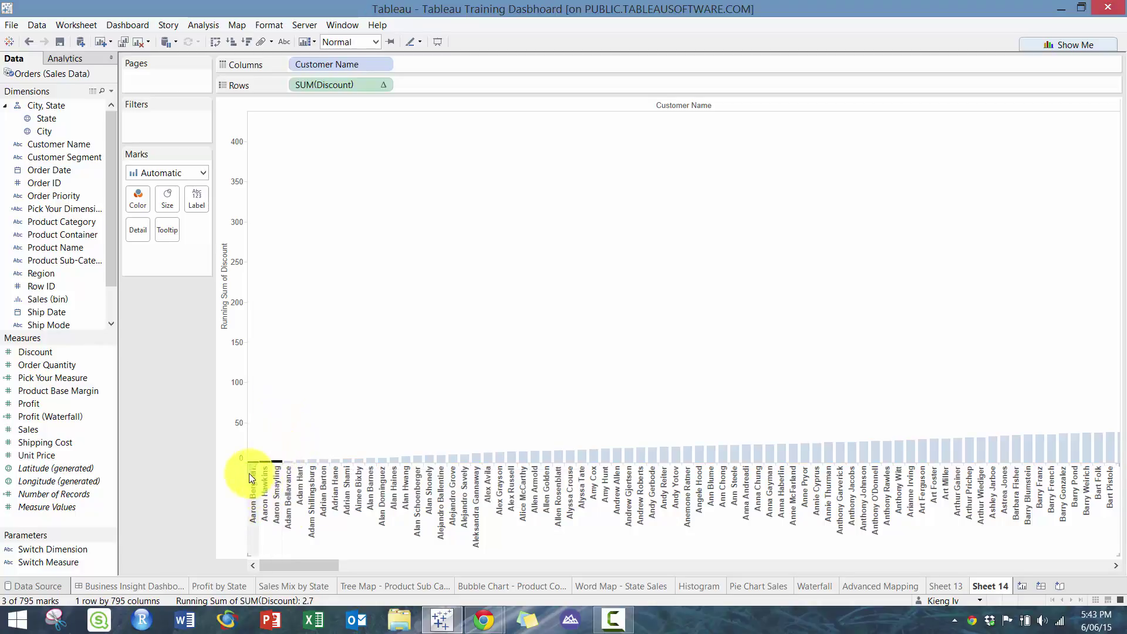
click(351, 389)
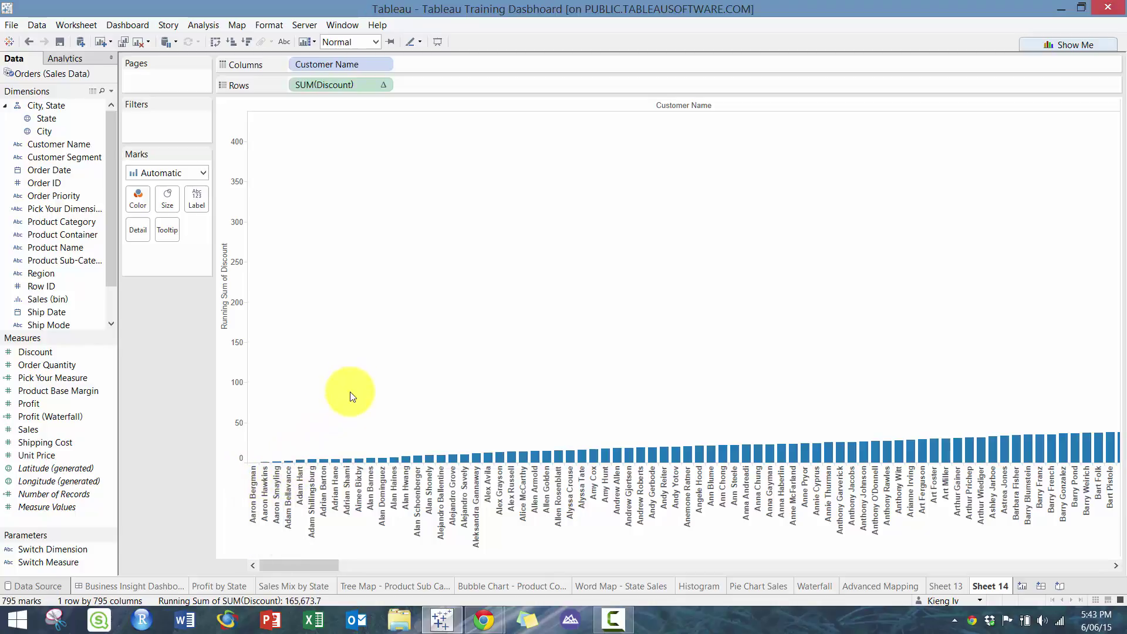
- Fit the view to width and draw the running total as a Line
click(203, 173)
click(374, 42)
click(354, 72)
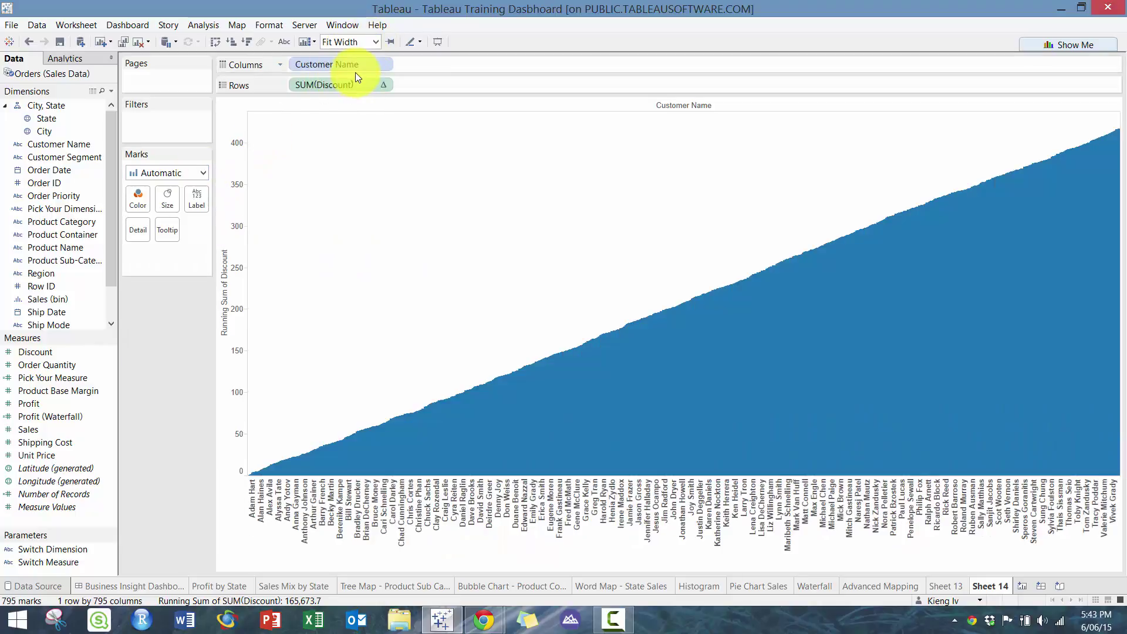
click(176, 173)
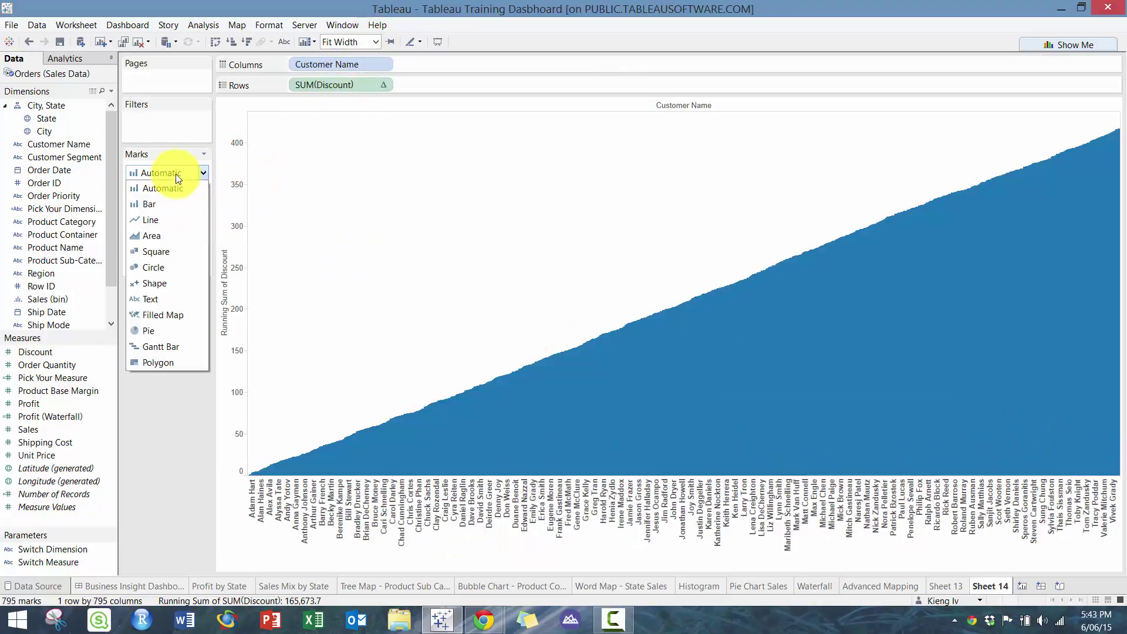
click(162, 230)
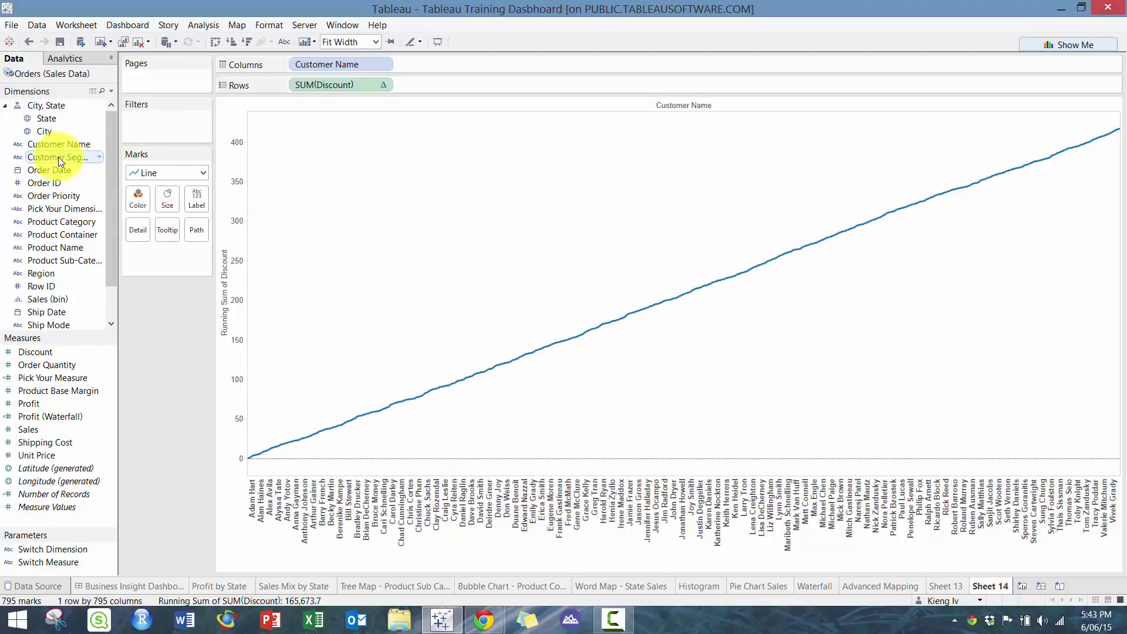
- Split the line by Customer Segment, then remove Customer Segment again
drag(59, 157, 140, 198)
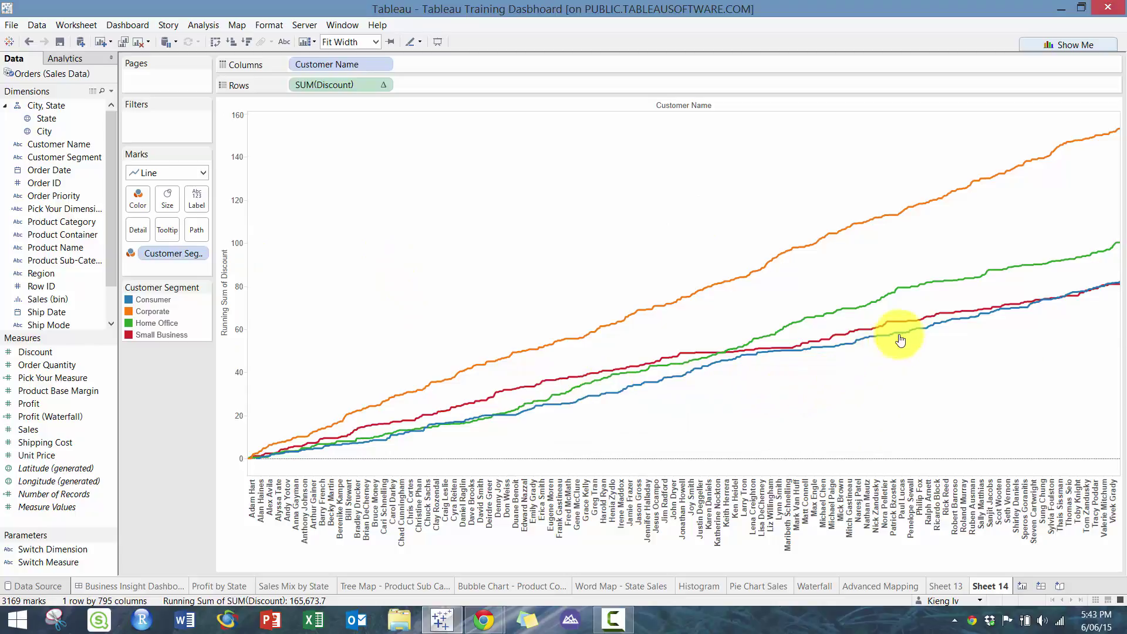
mouse_move(902, 305)
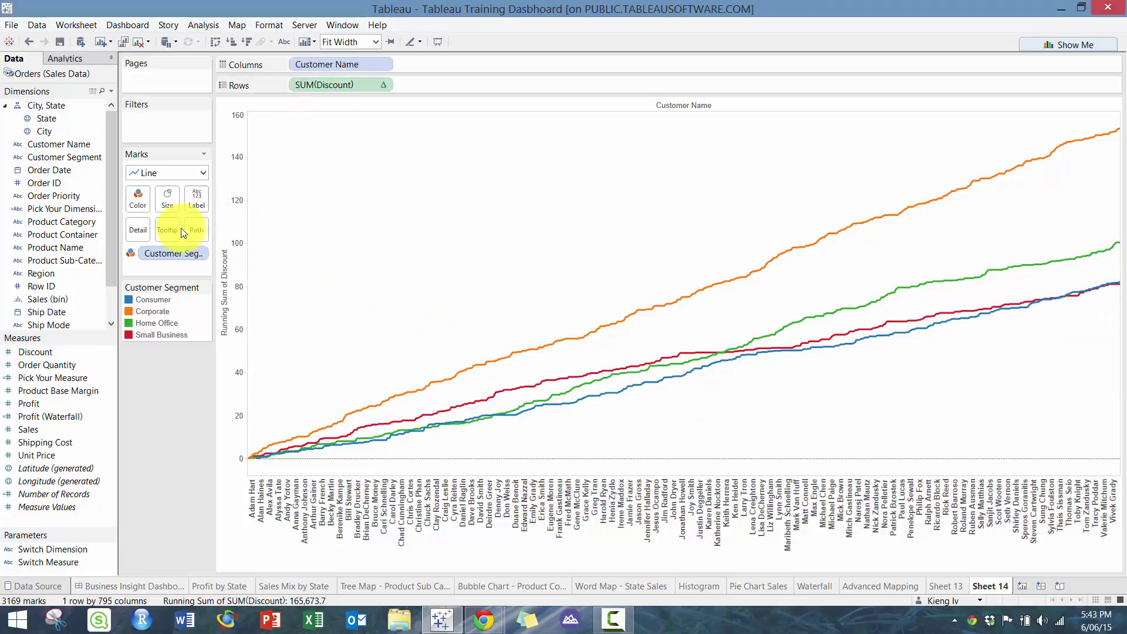
drag(143, 260, 328, 112)
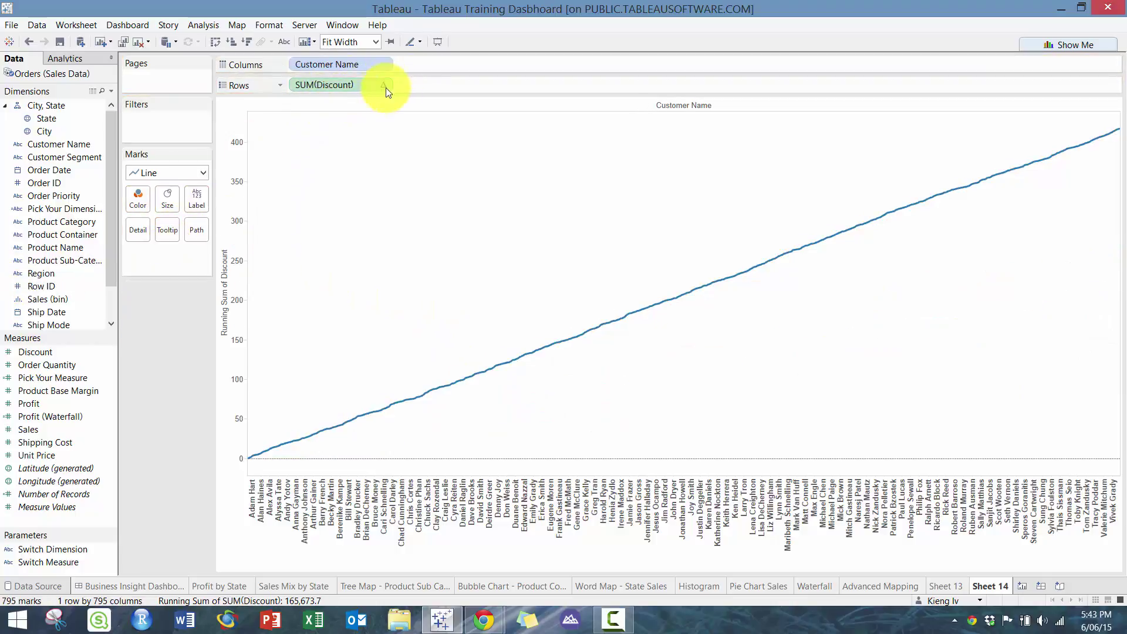
- Show Discount by Order Date year, replacing the running total with a Difference calculation
drag(36, 173, 327, 65)
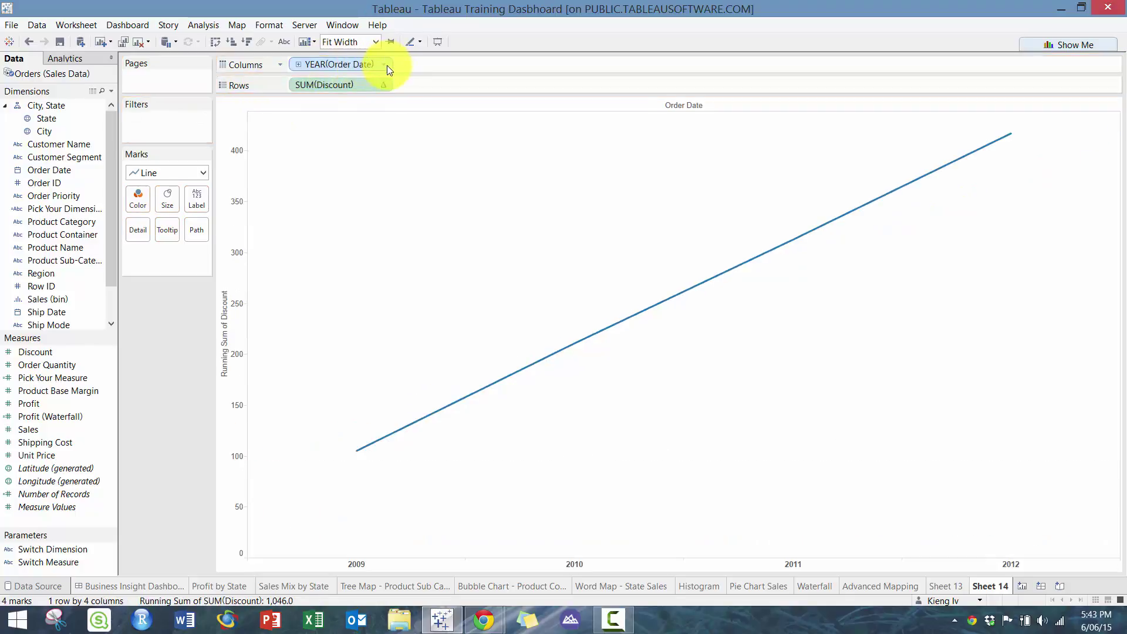
click(384, 84)
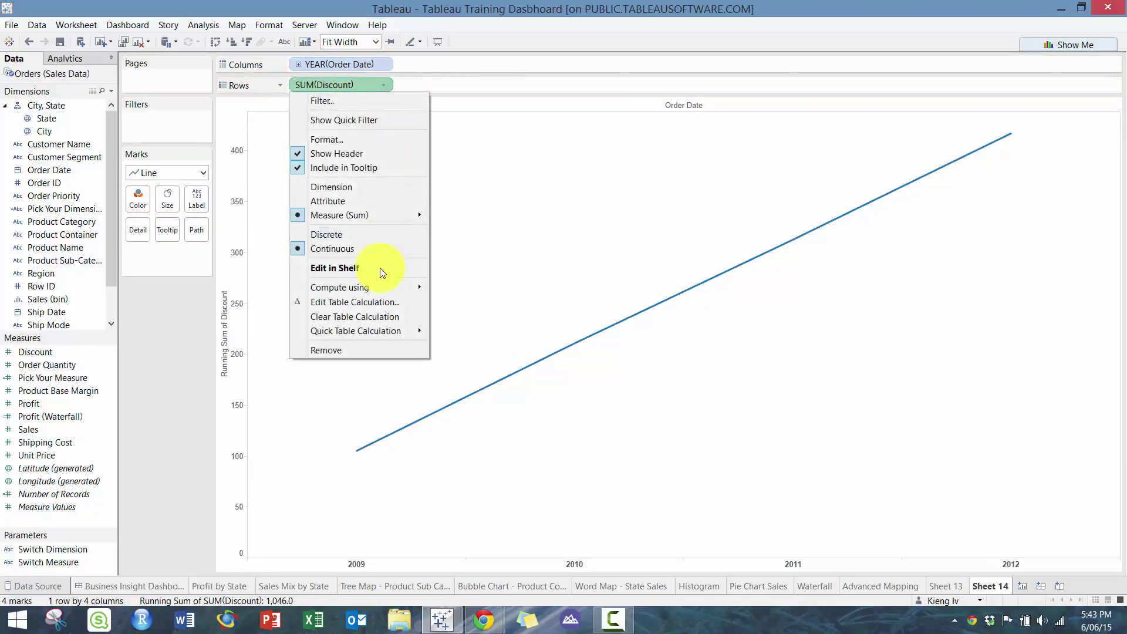
click(368, 318)
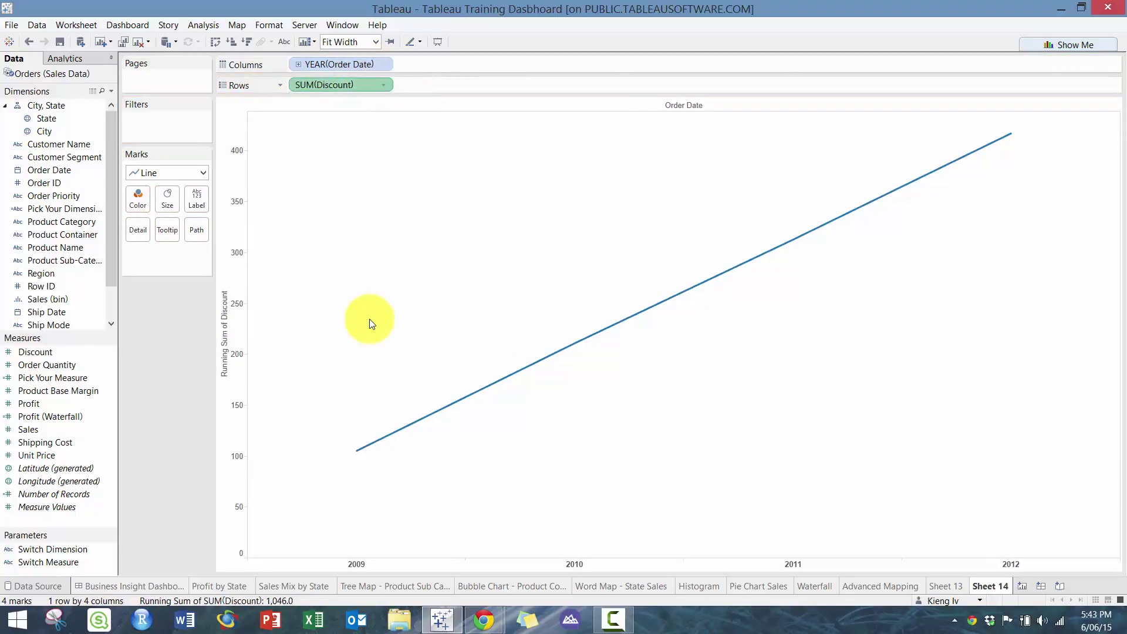
click(383, 85)
mouse_move(356, 302)
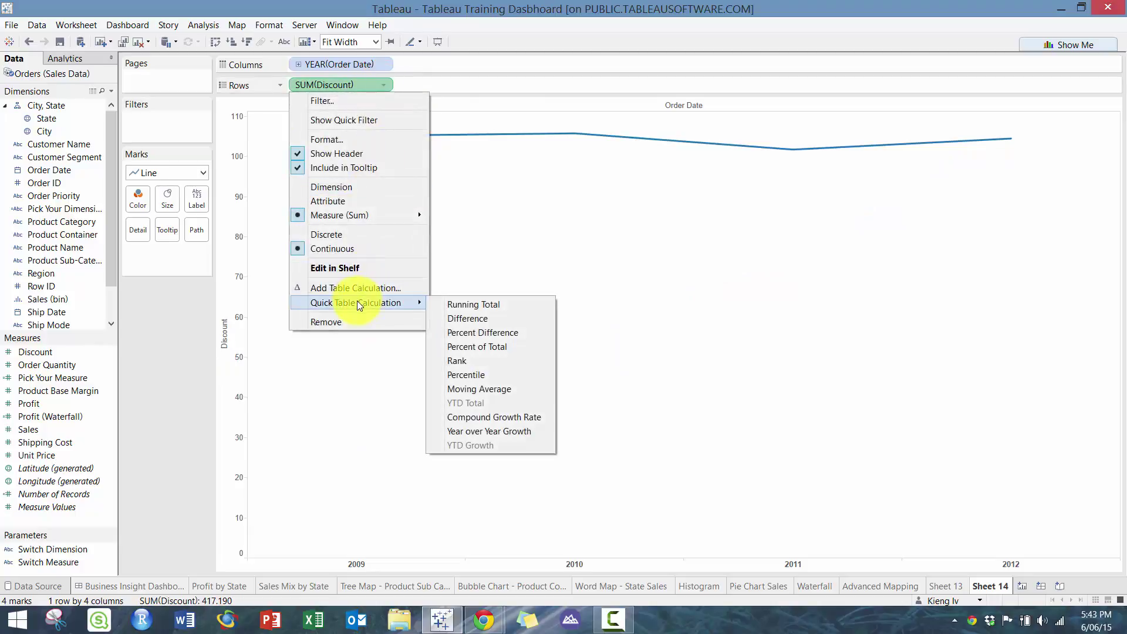
click(457, 319)
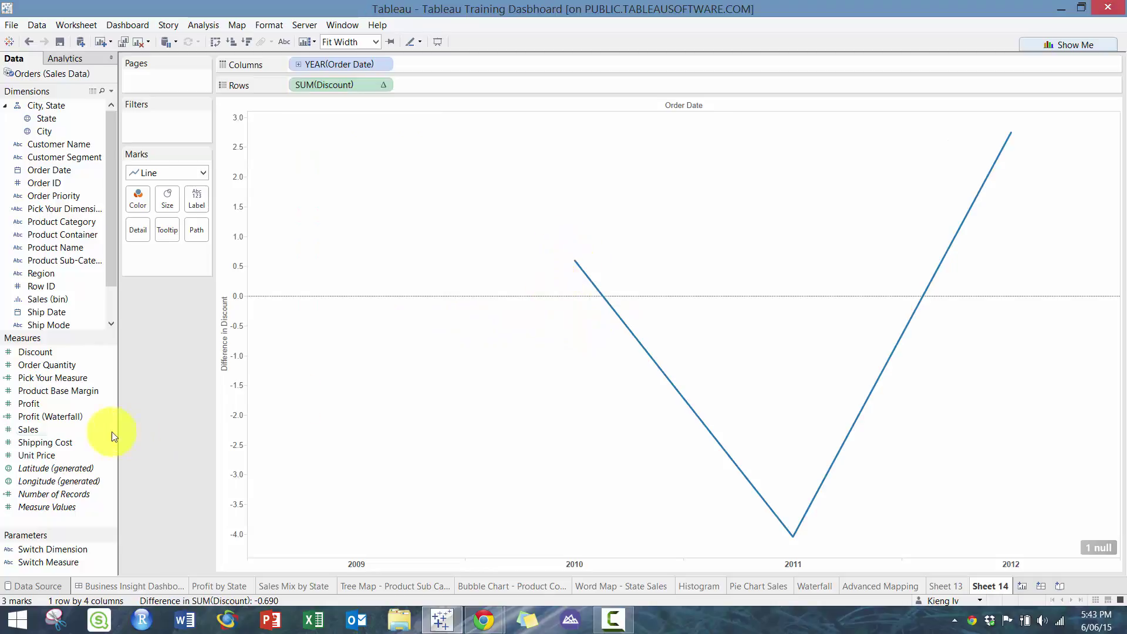
- Add a second pane of plain yearly Discount totals below the difference line
drag(71, 354, 421, 99)
drag(34, 353, 438, 86)
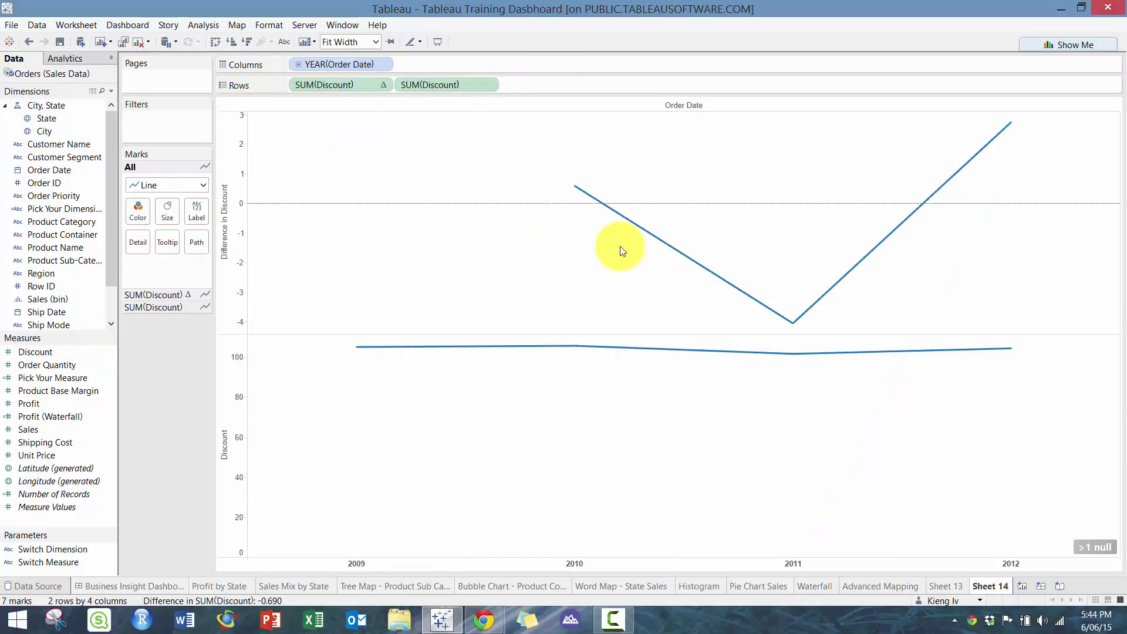
mouse_move(362, 357)
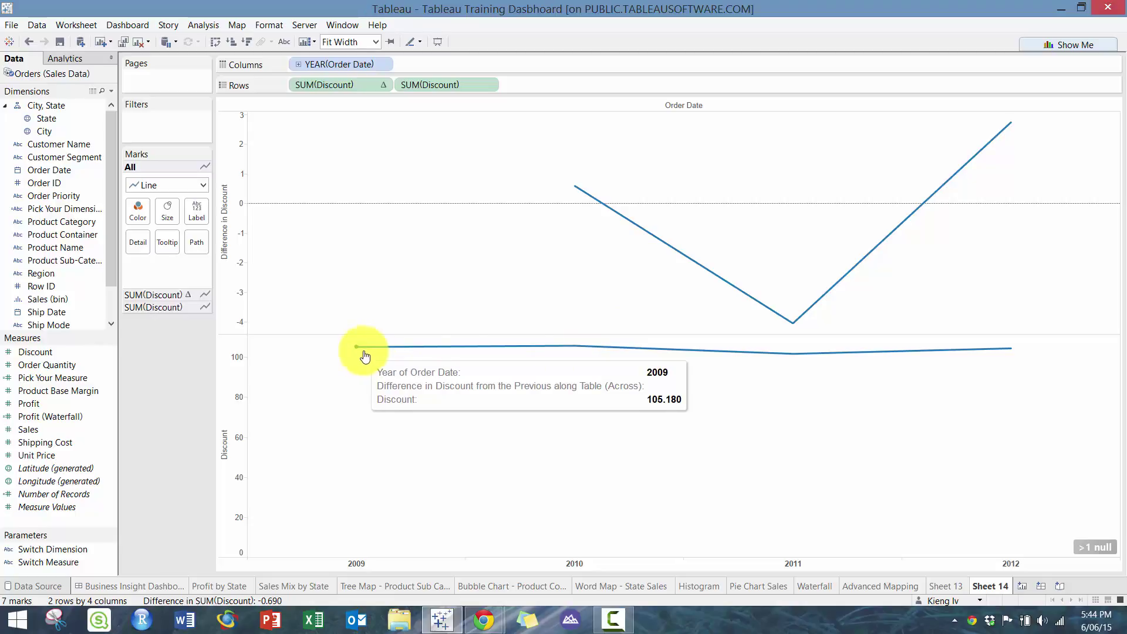
mouse_move(571, 349)
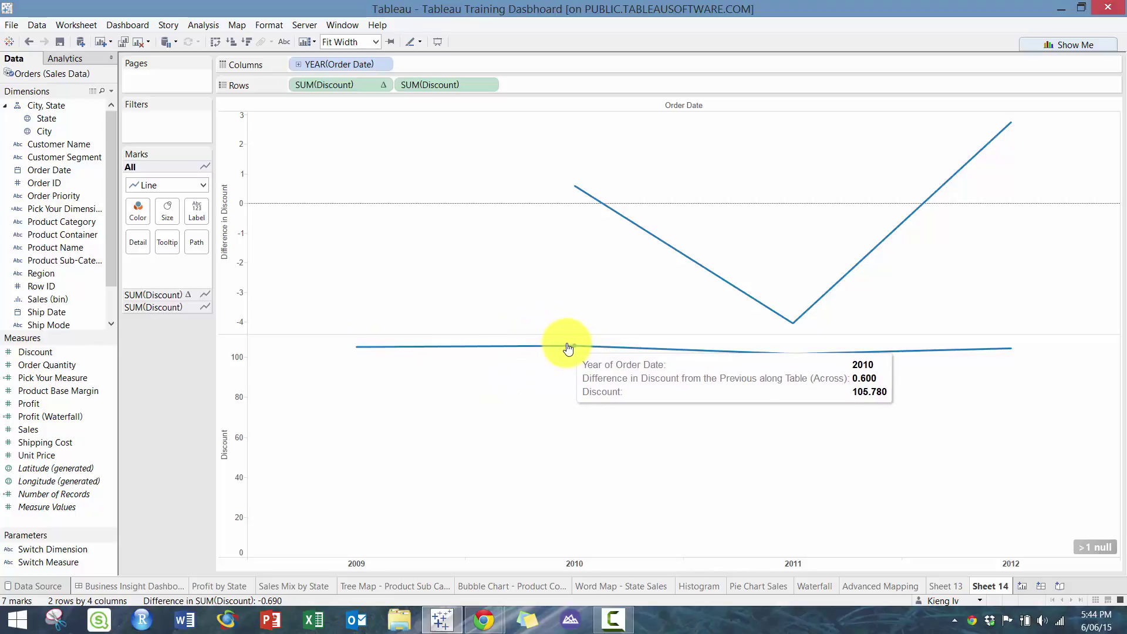
mouse_move(582, 195)
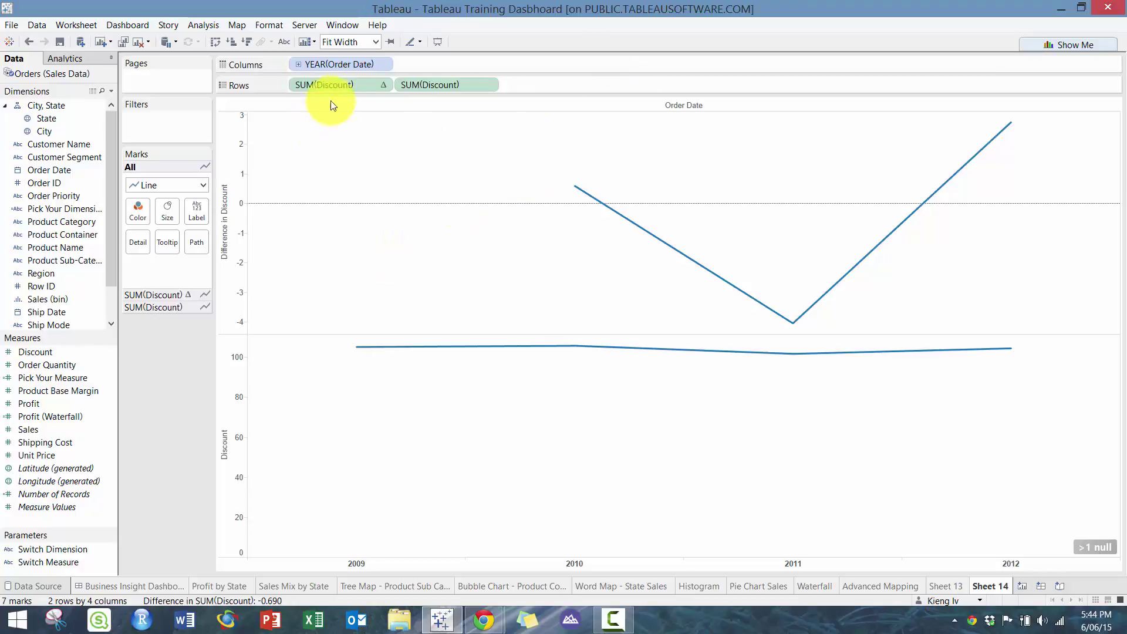
- Compute the Discount difference relative to the Next year
click(382, 86)
mouse_move(380, 303)
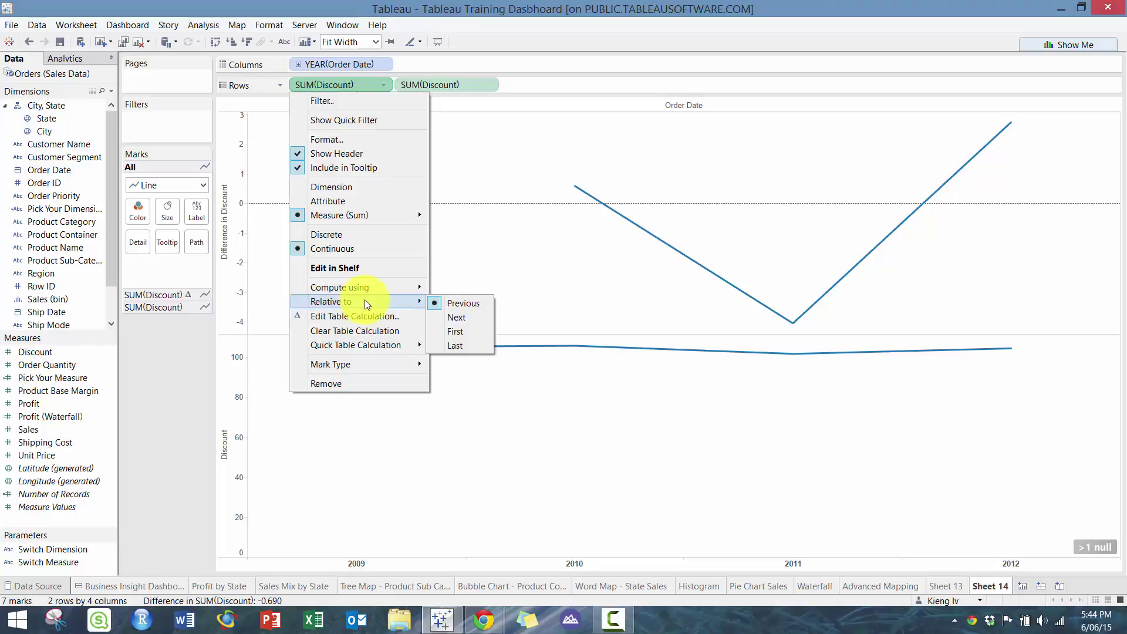
click(451, 317)
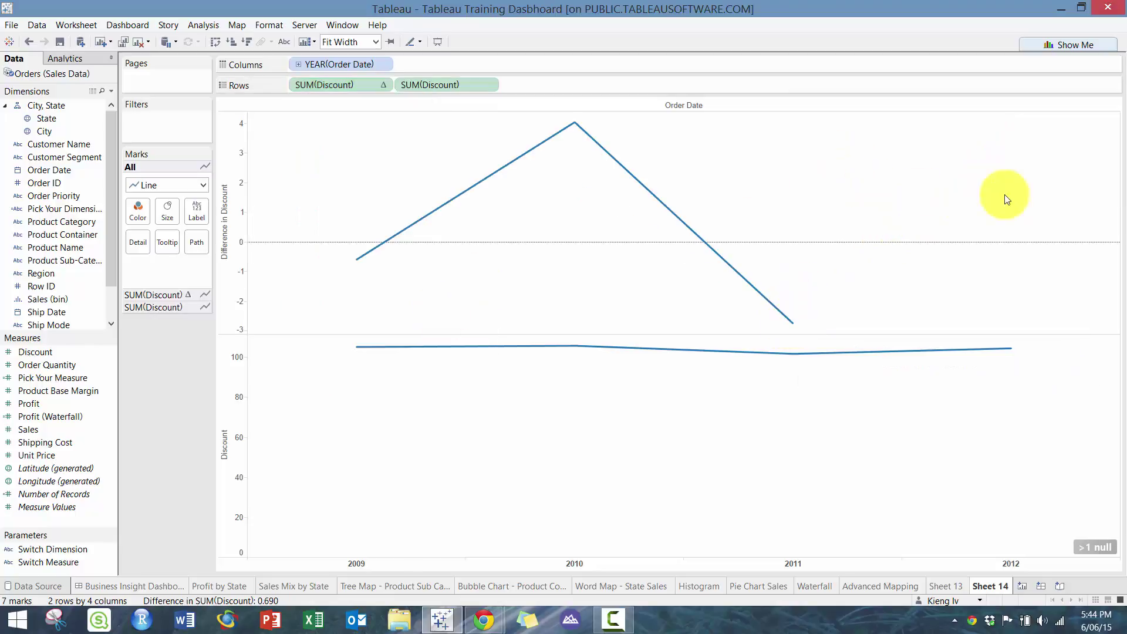
- Switch the difference to Relative to First, putting 2009 at 0
click(373, 82)
click(382, 85)
mouse_move(408, 301)
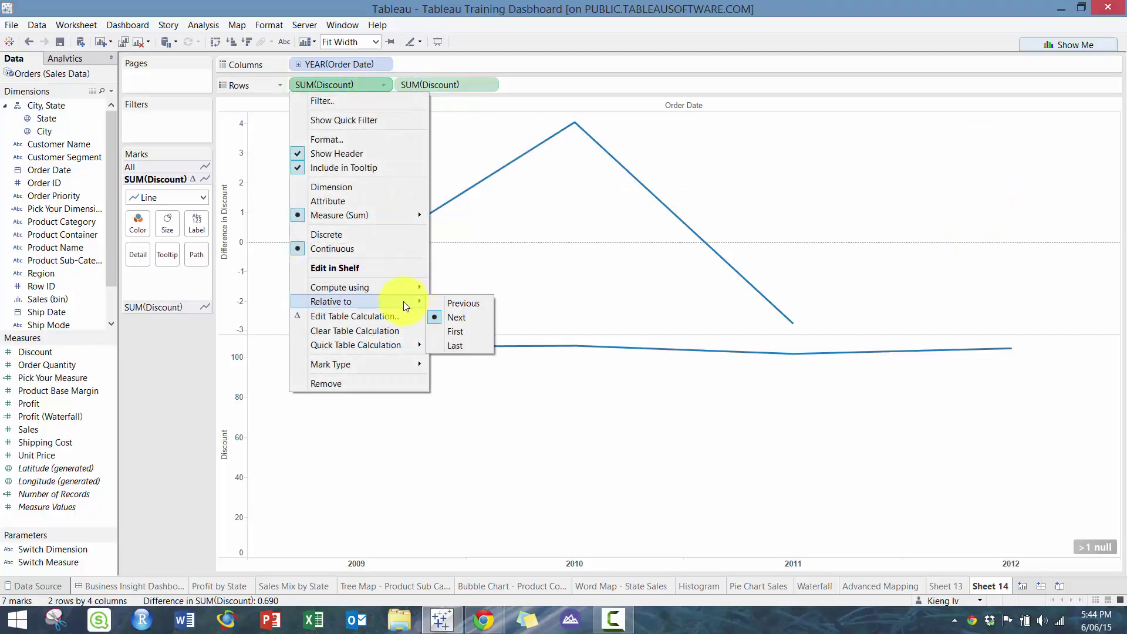
click(468, 330)
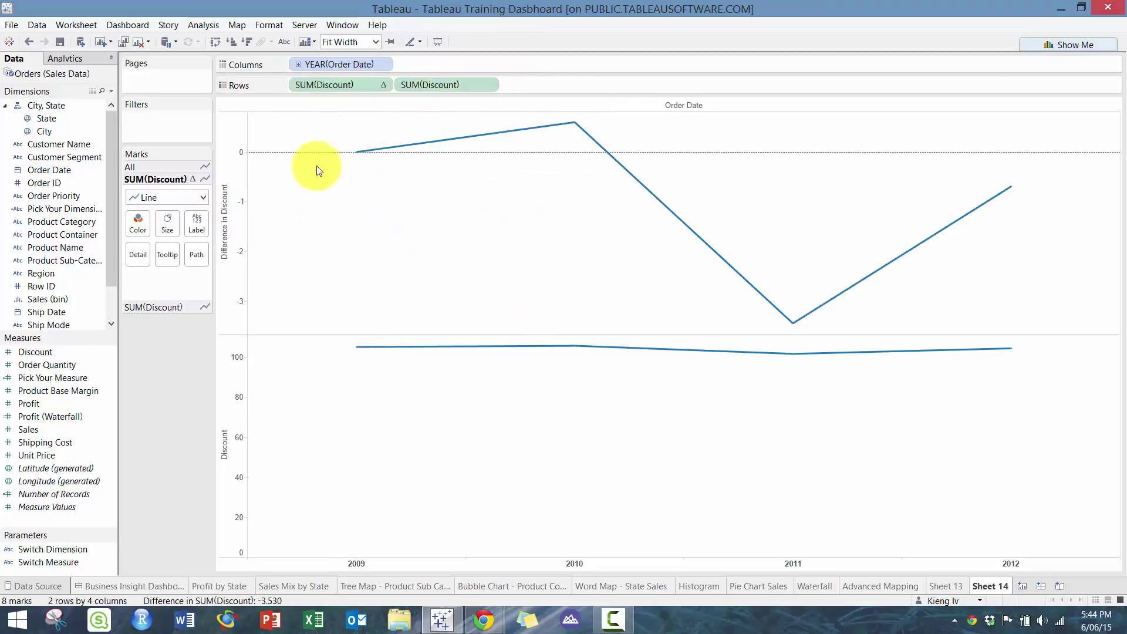
mouse_move(356, 157)
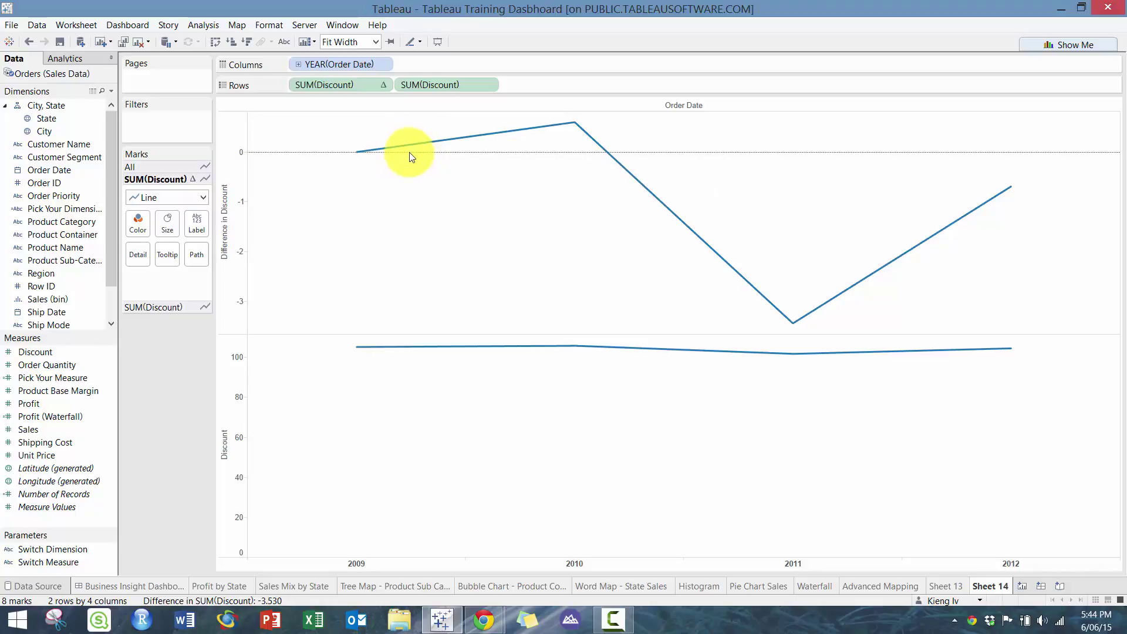
mouse_move(557, 126)
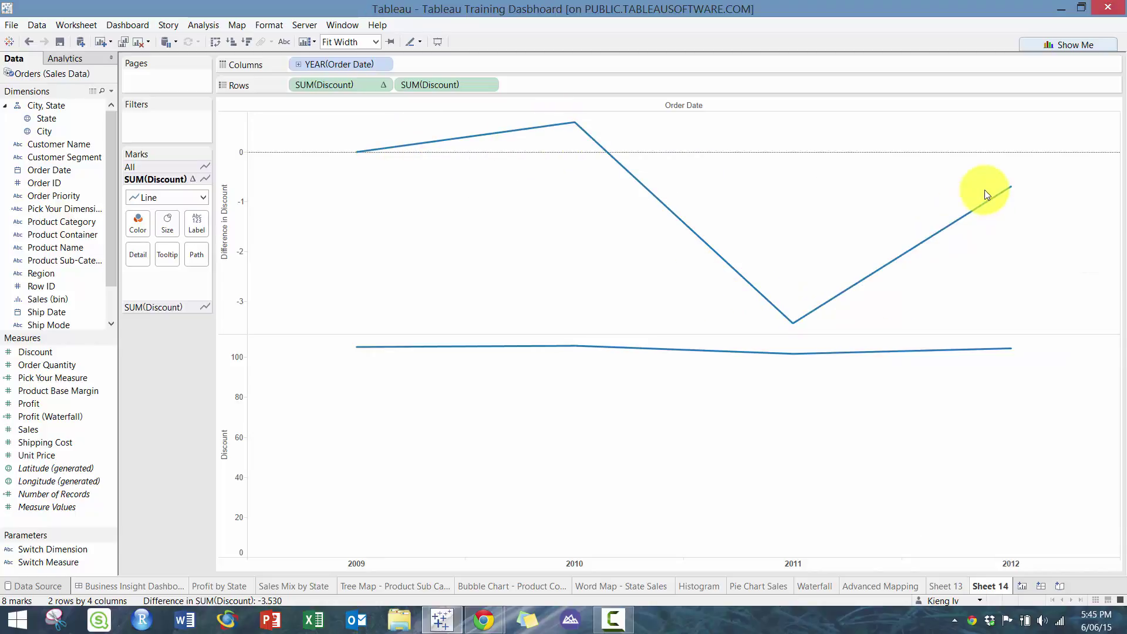
click(382, 89)
click(536, 242)
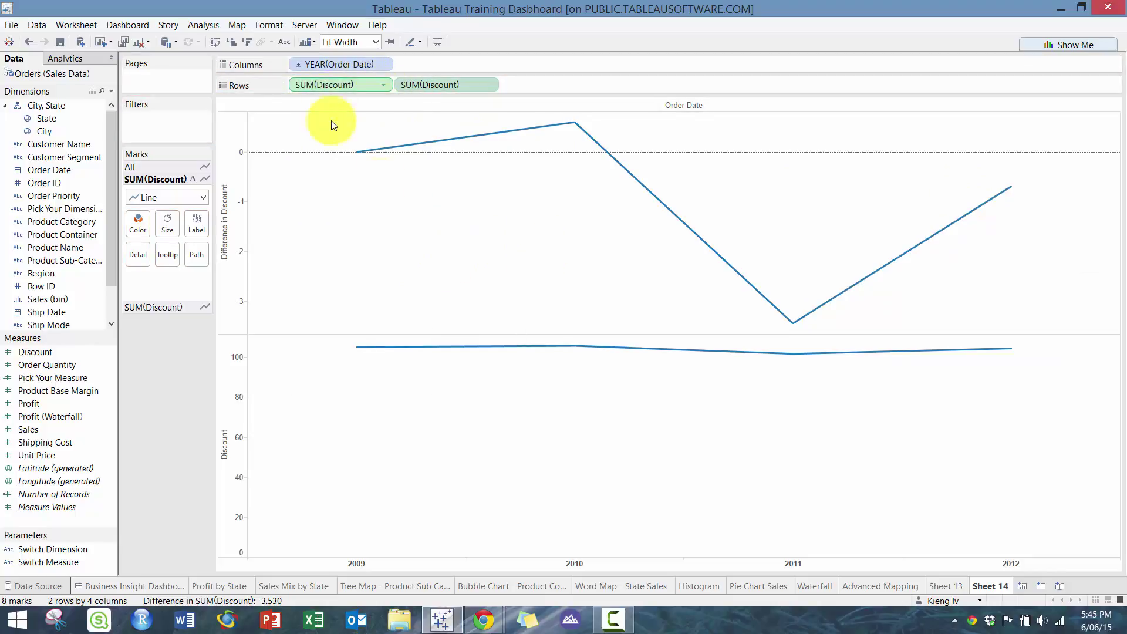
- Change the upper Discount line to a Percent Difference calculation
click(384, 89)
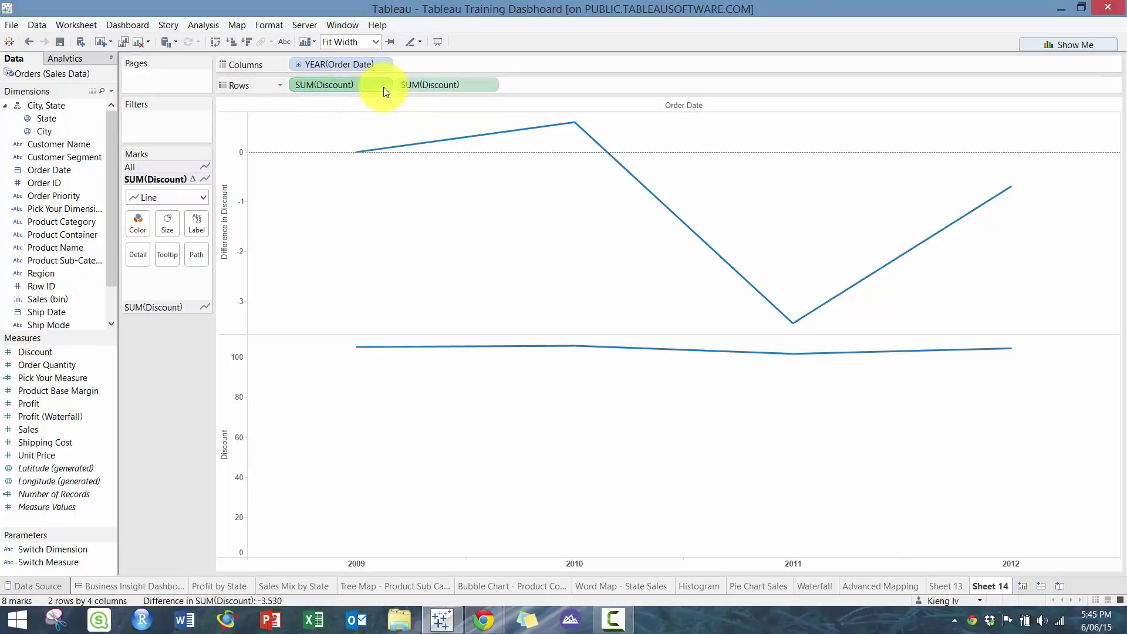
mouse_move(402, 344)
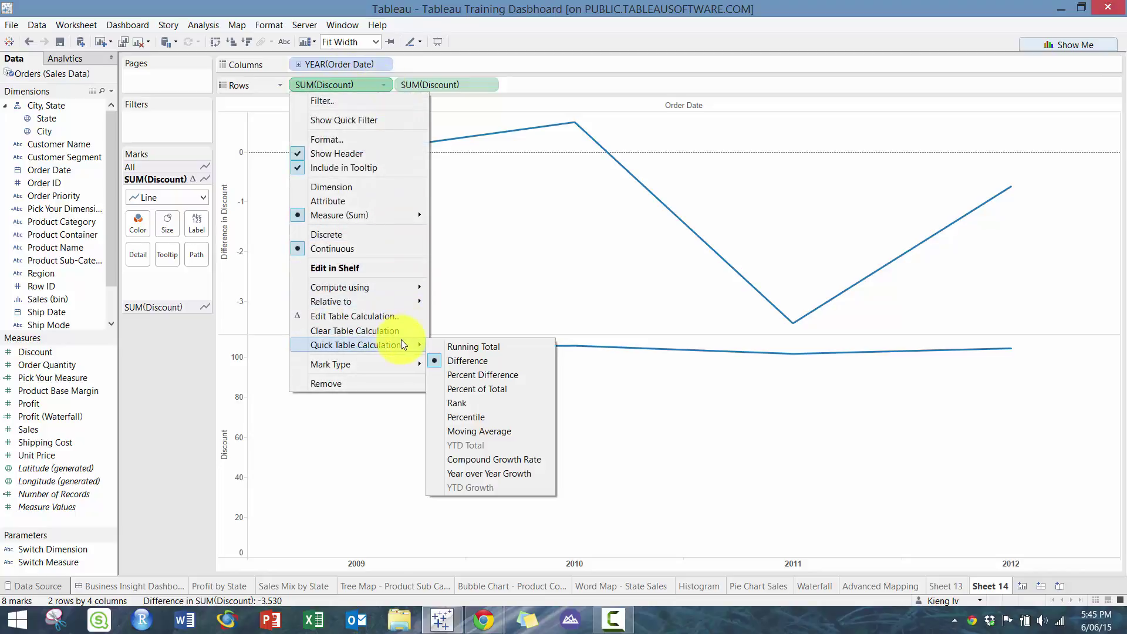
click(481, 375)
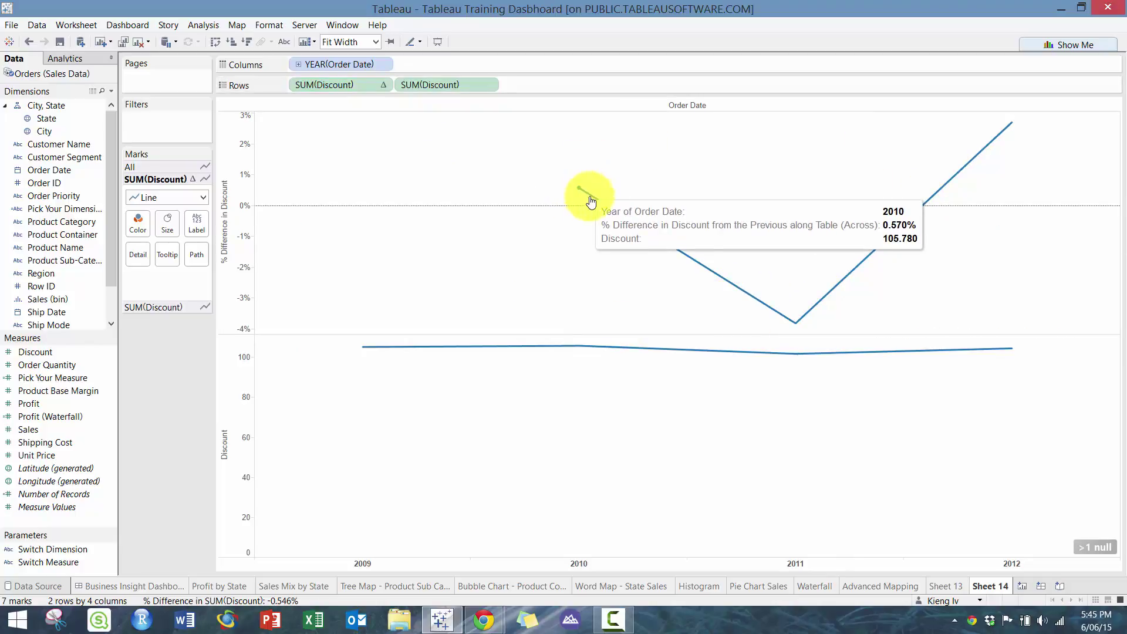
mouse_move(1001, 126)
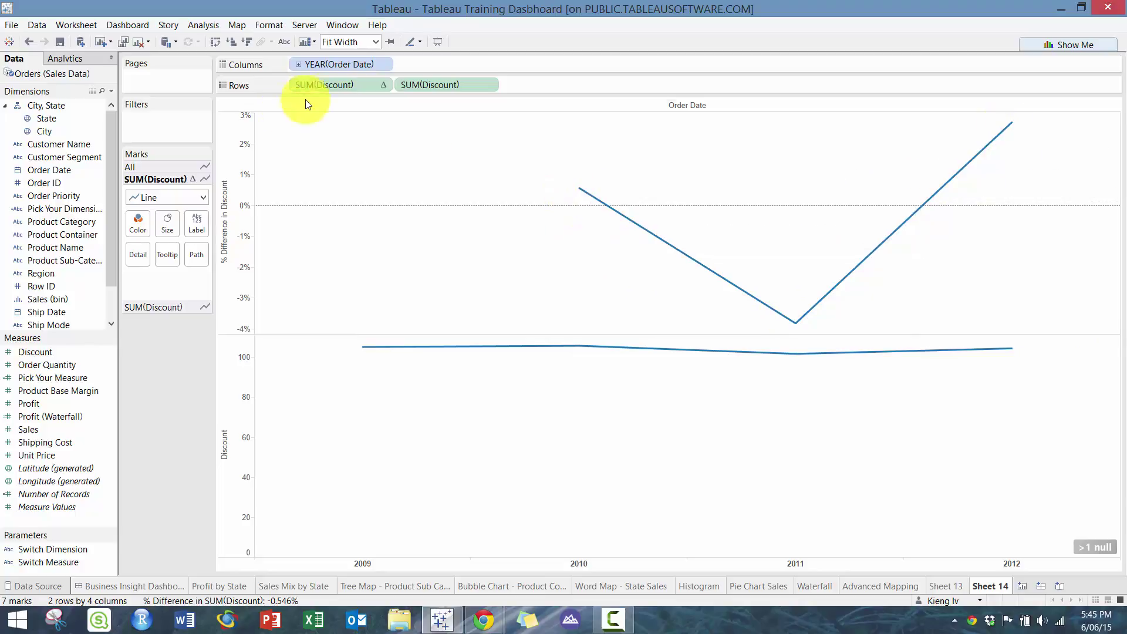
- Make the percent difference relative to the First year, 2009 at 0.0%
click(385, 86)
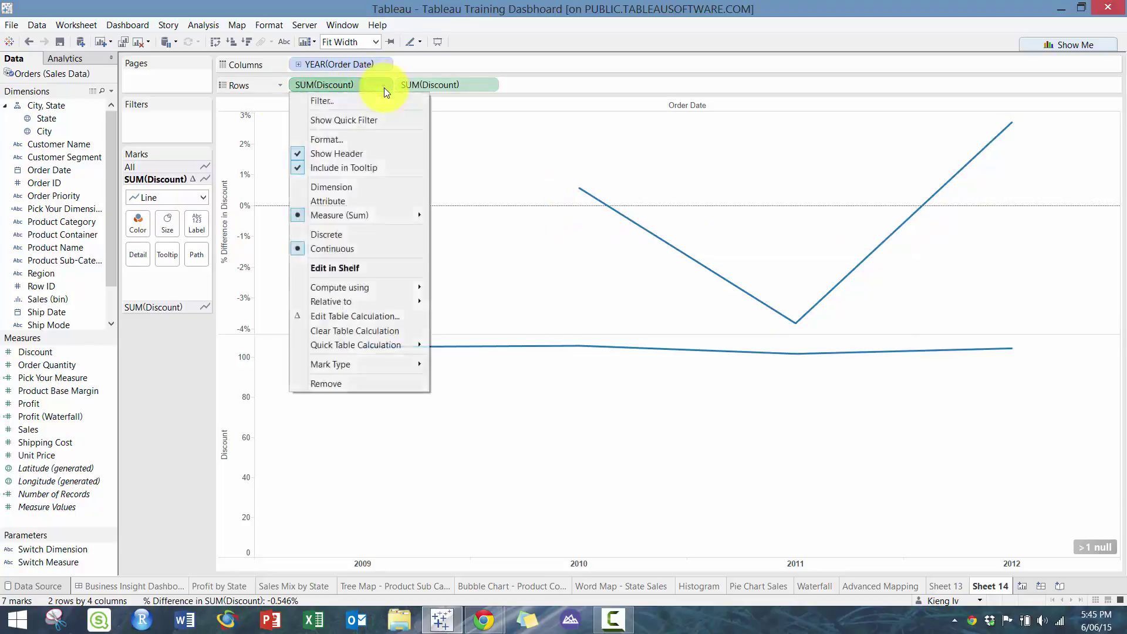
mouse_move(418, 291)
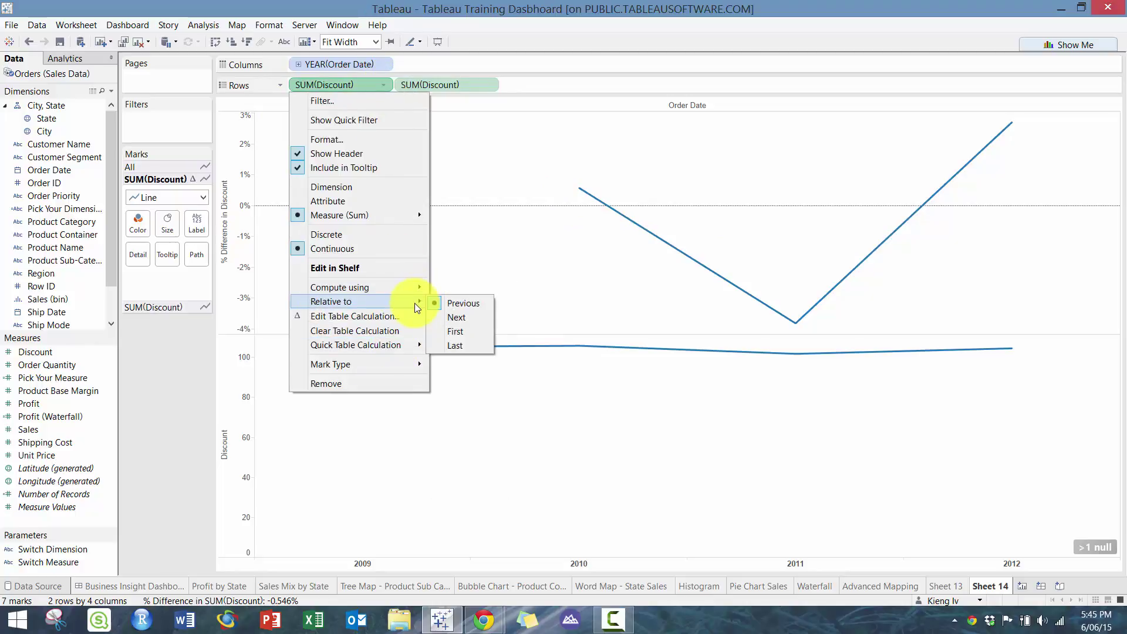
click(464, 327)
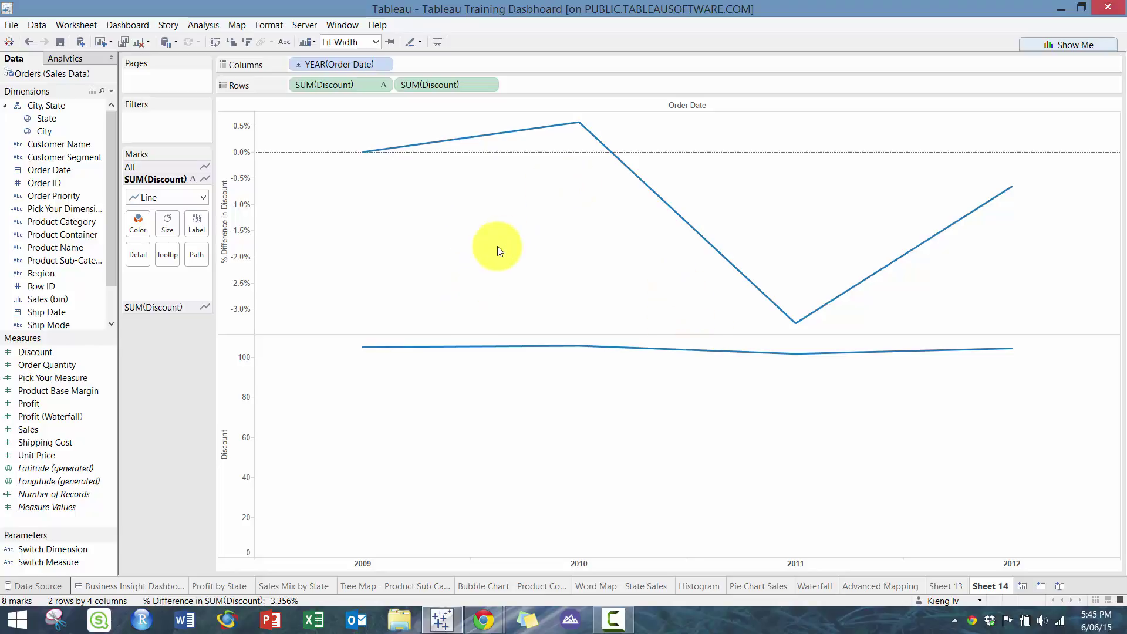
mouse_move(425, 156)
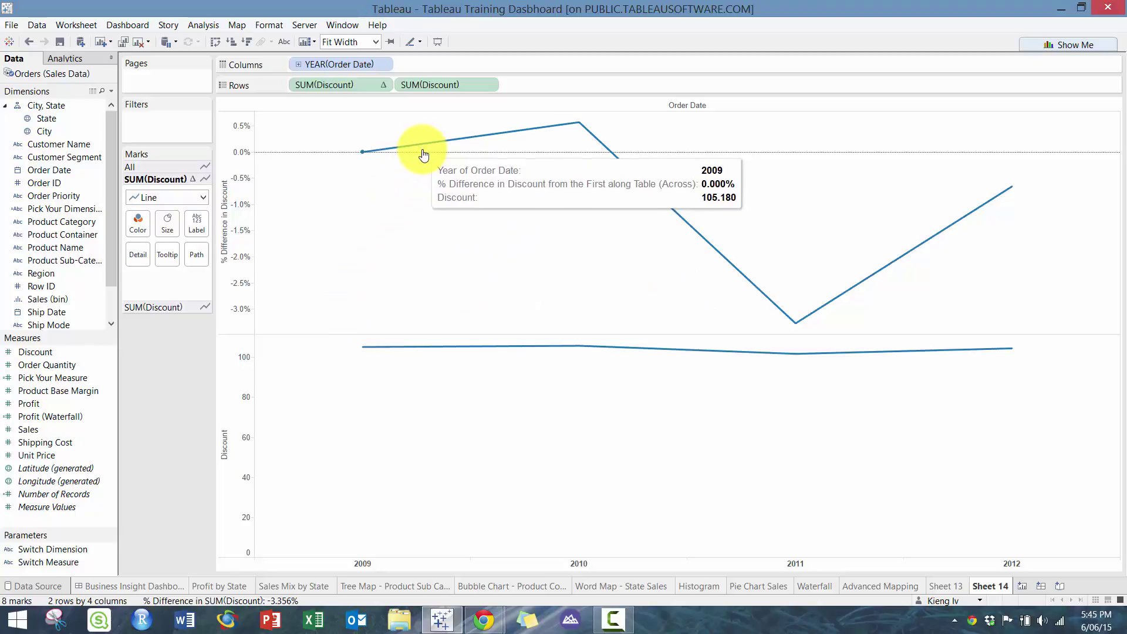
- Change the upper SUM(Discount) line to Percent of Total, about 25% per year
click(384, 85)
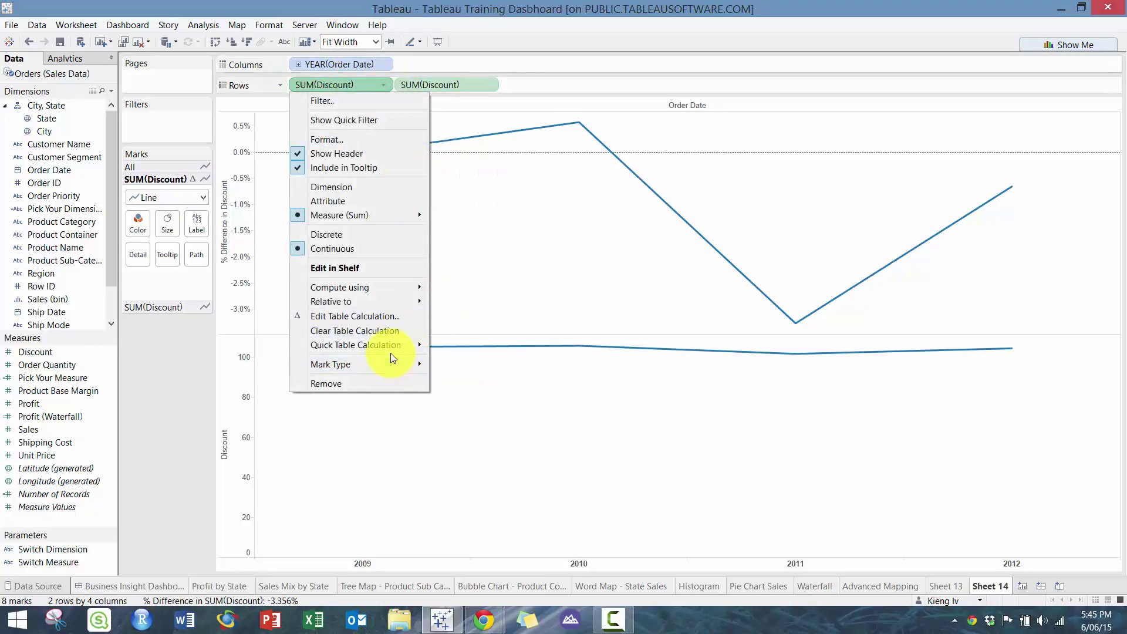
mouse_move(392, 347)
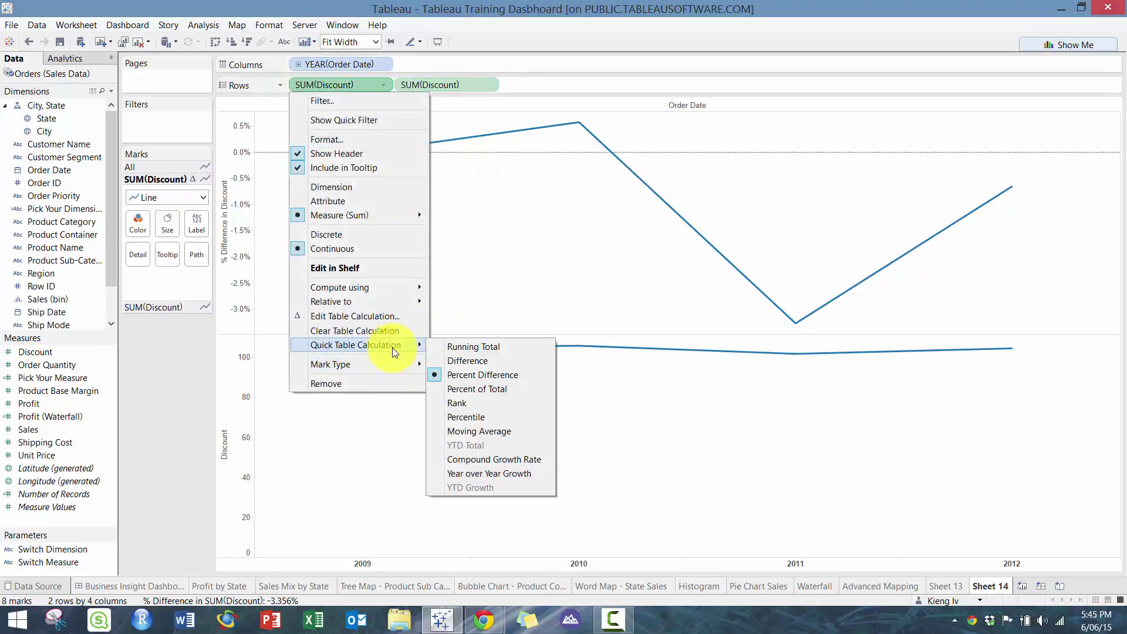
click(480, 389)
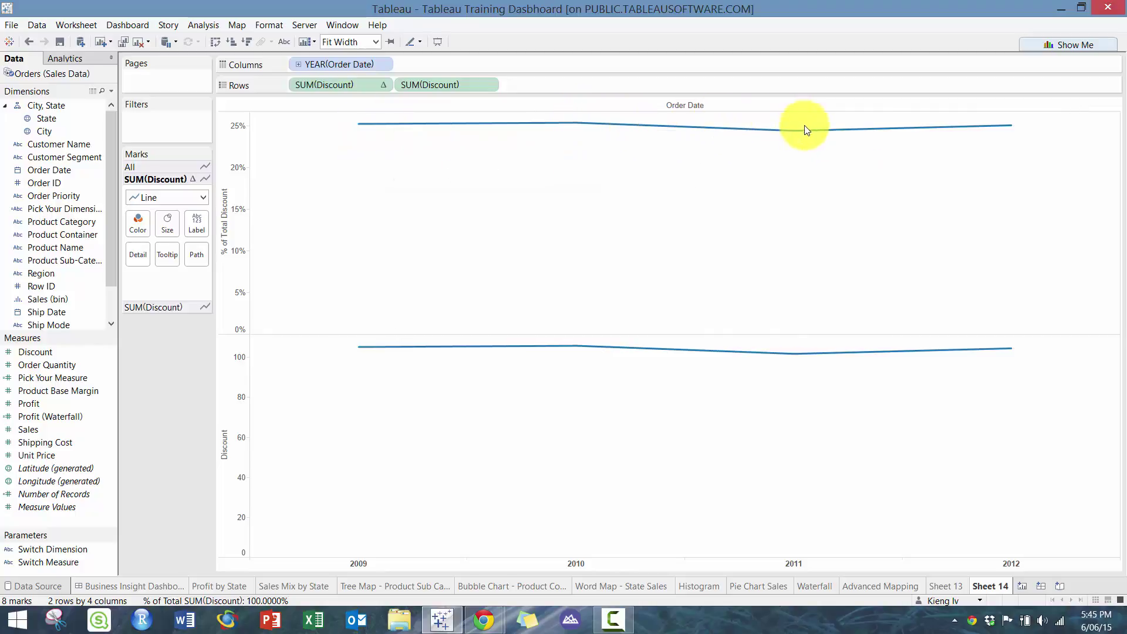
- Label the lower Discount line with yearly values 105.180, 105.780, 101.740 and 104.490
mouse_move(981, 126)
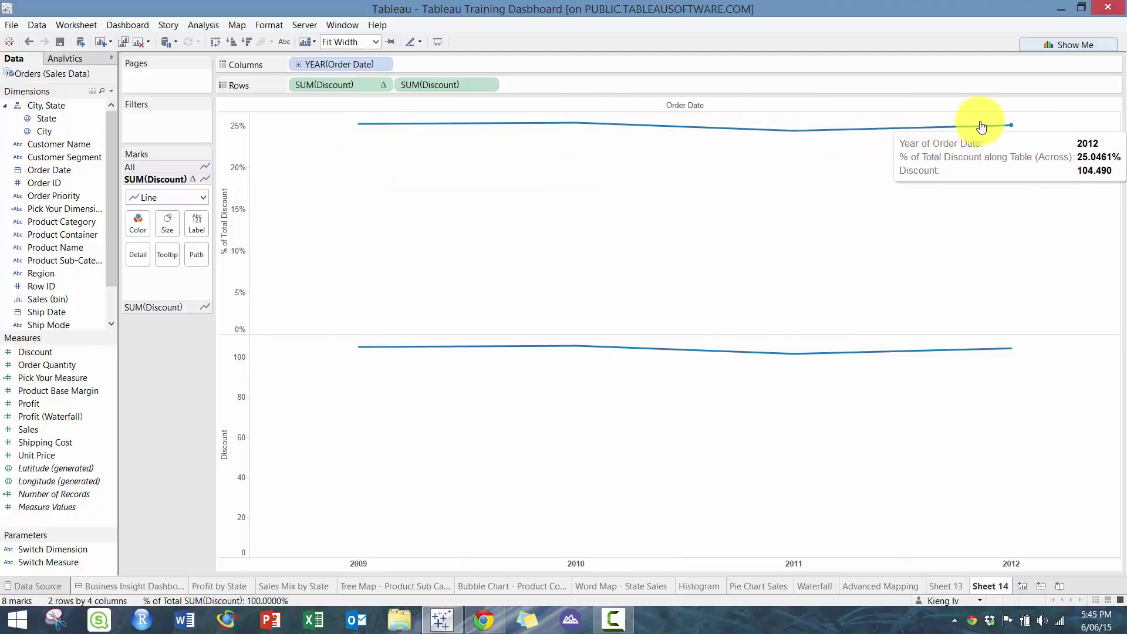
click(136, 305)
drag(52, 353, 197, 236)
click(180, 170)
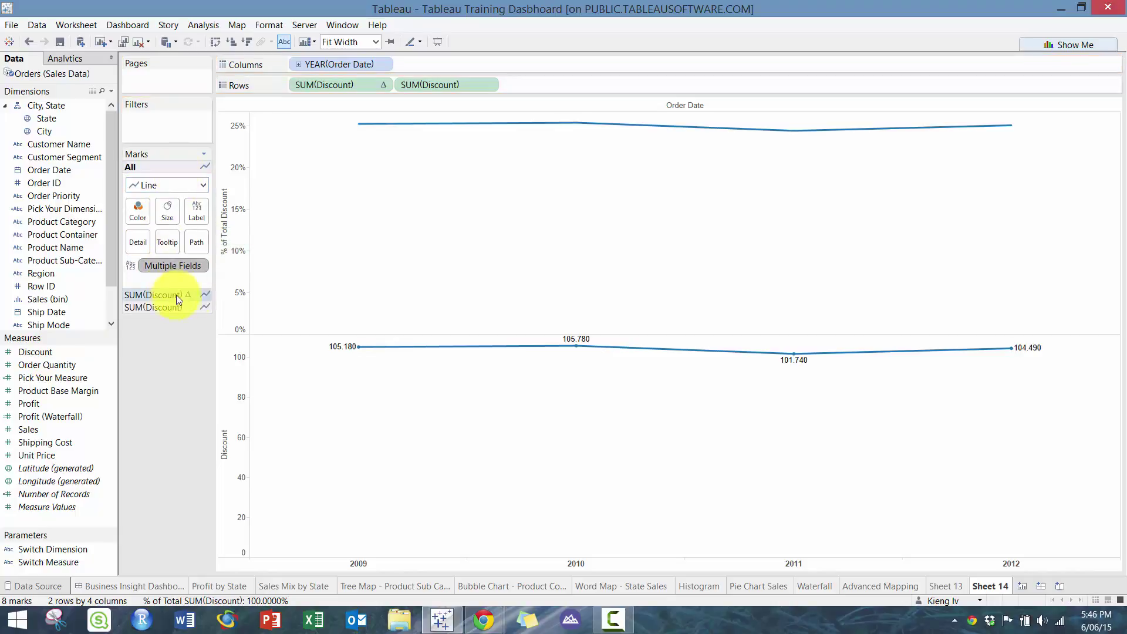
click(191, 299)
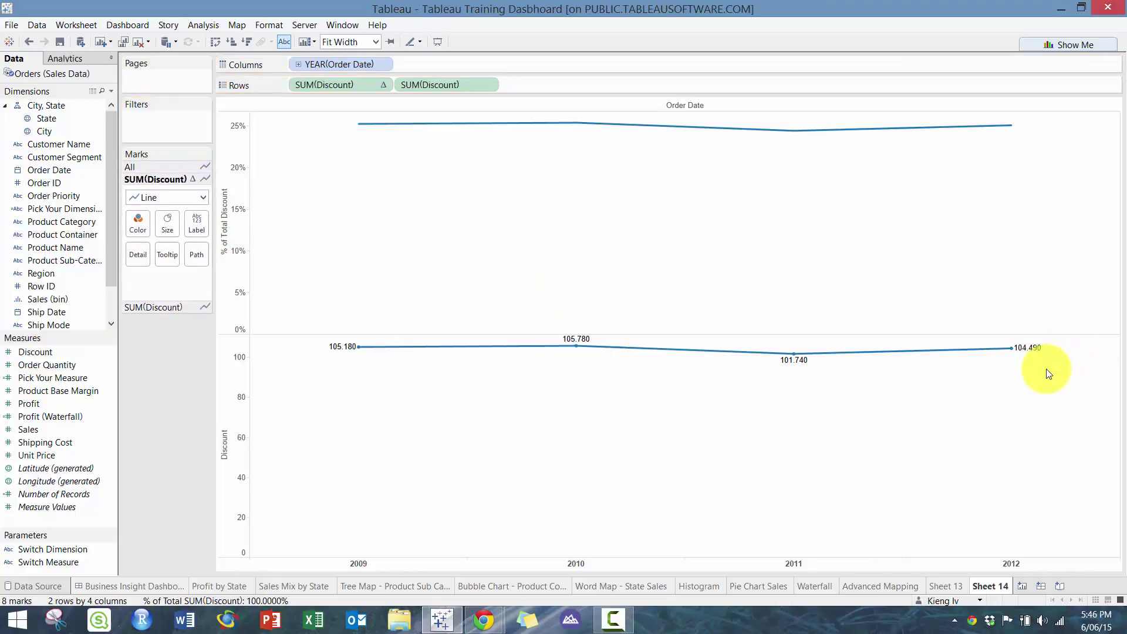
mouse_move(365, 125)
mouse_move(808, 134)
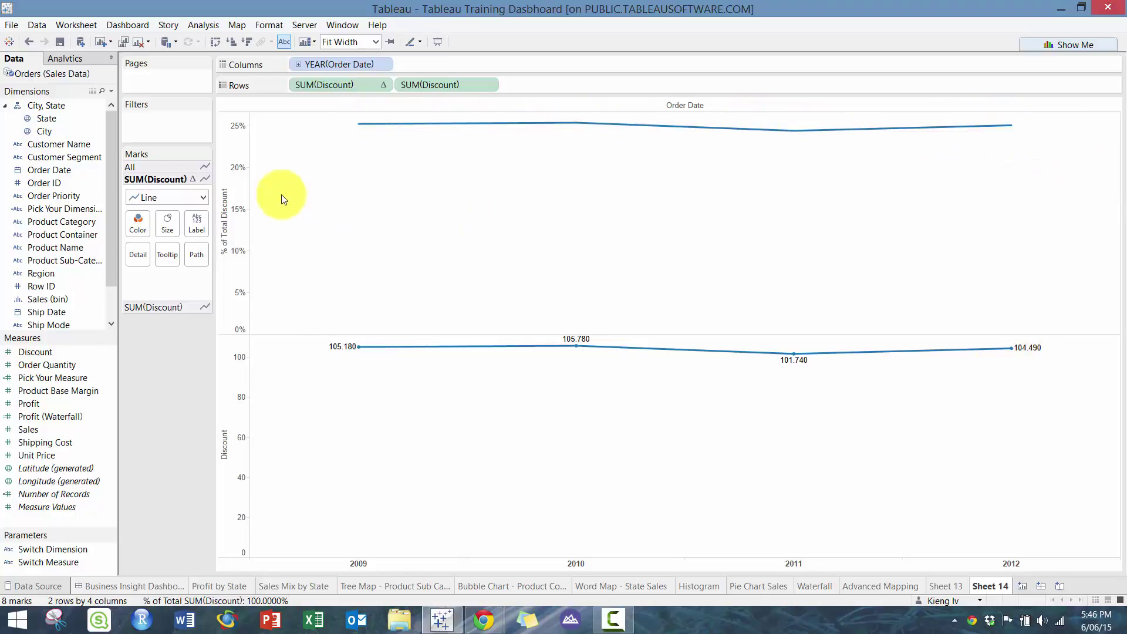
click(170, 167)
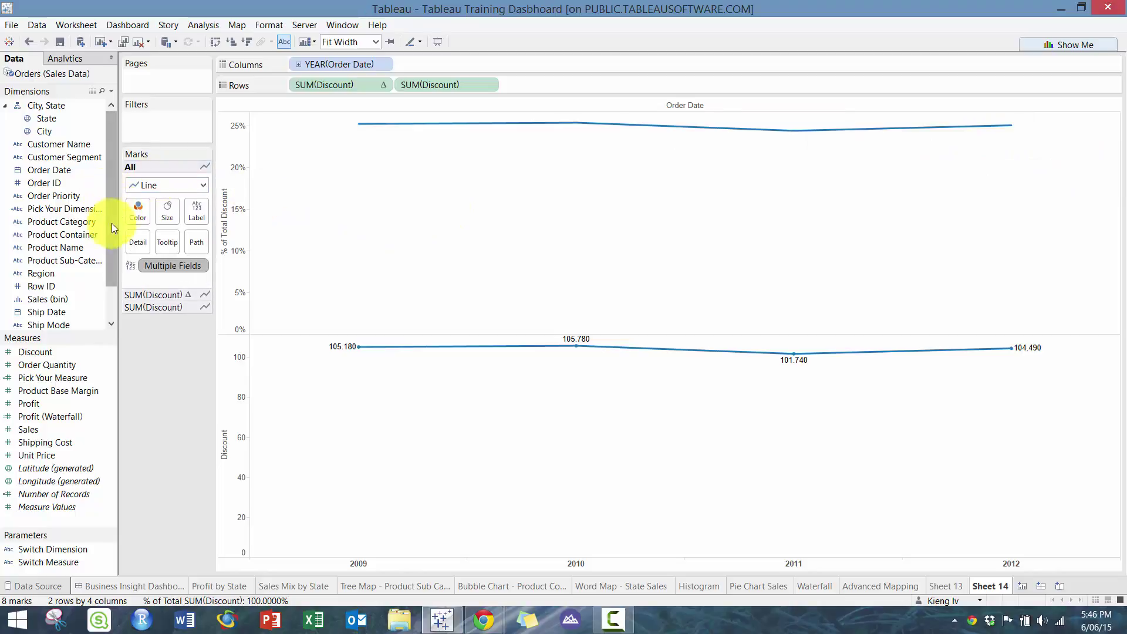
- Colour both panes by Customer Segment into Consumer, Corporate, Home Office and Small Business lines
drag(62, 155, 132, 210)
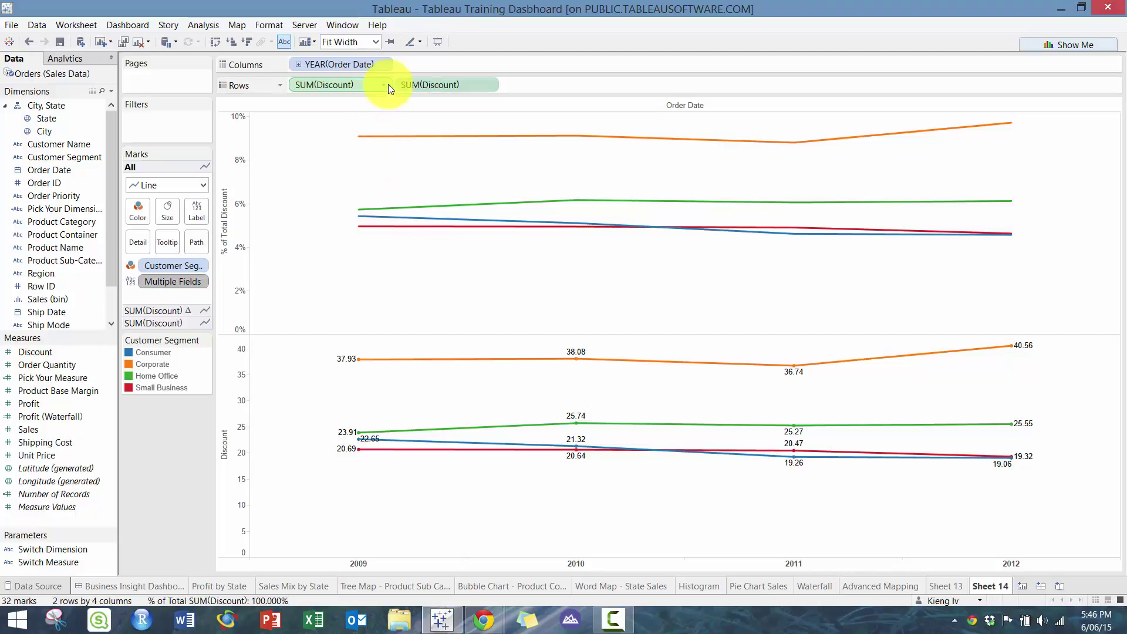
mouse_move(386, 84)
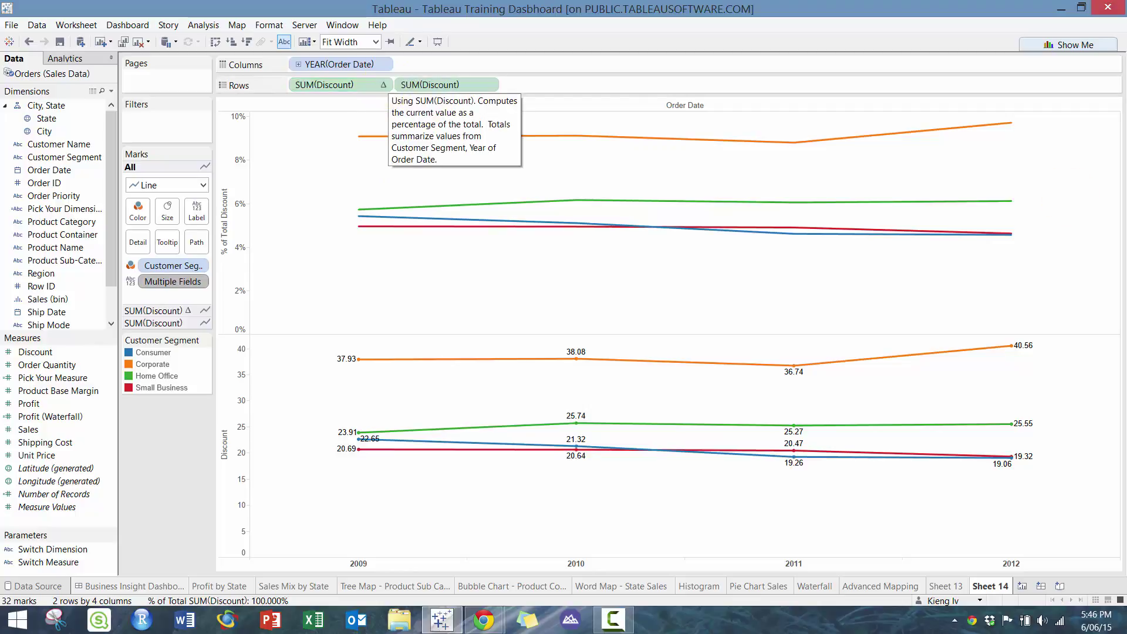
click(387, 83)
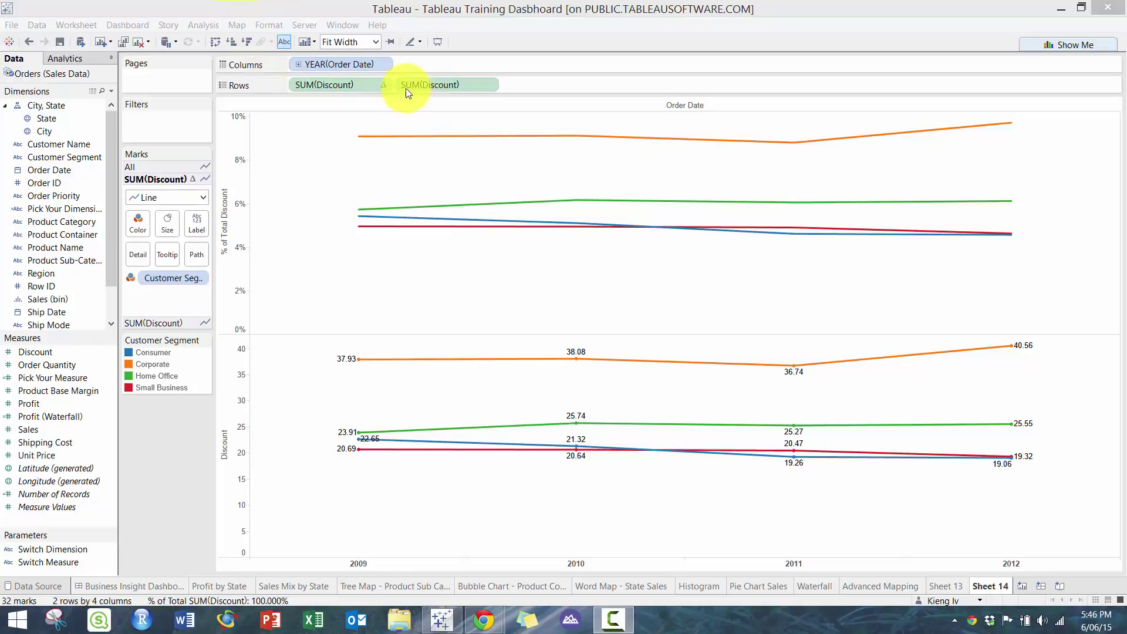
- Compute percent of total Table (Down), giving Corporate 36.06% and Consumer 21.53% in 2009
click(386, 84)
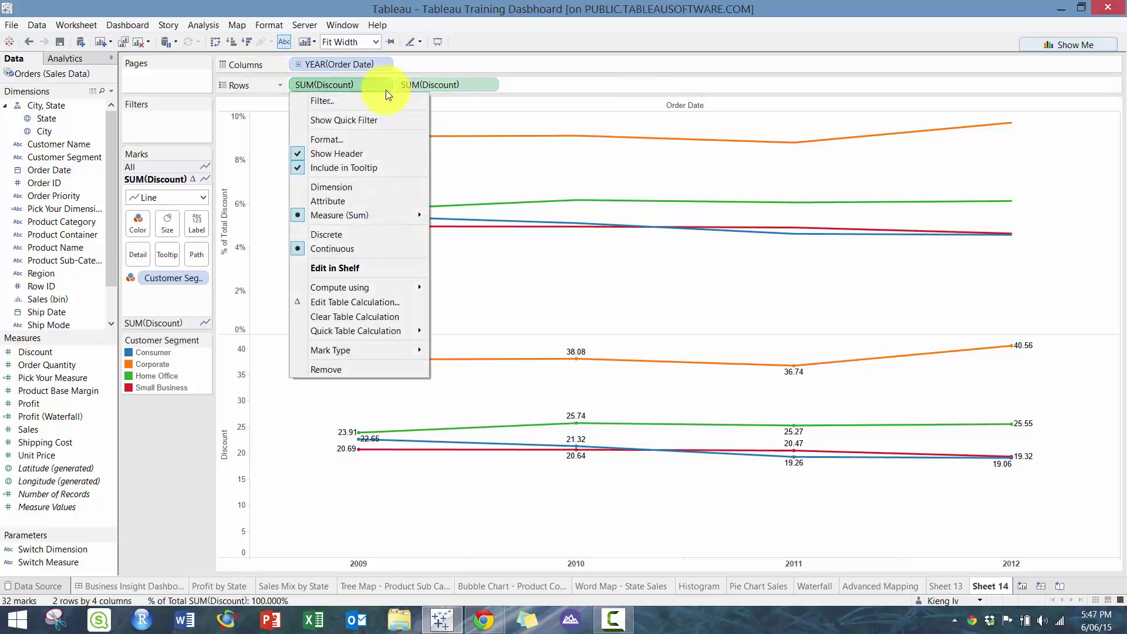
click(382, 303)
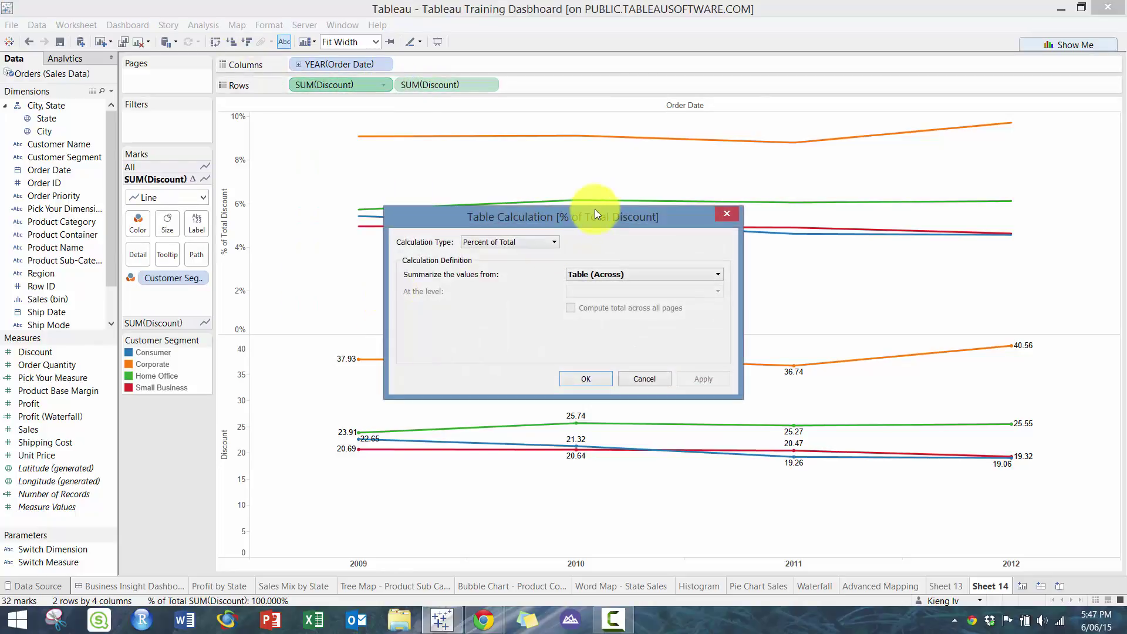
drag(595, 217, 659, 297)
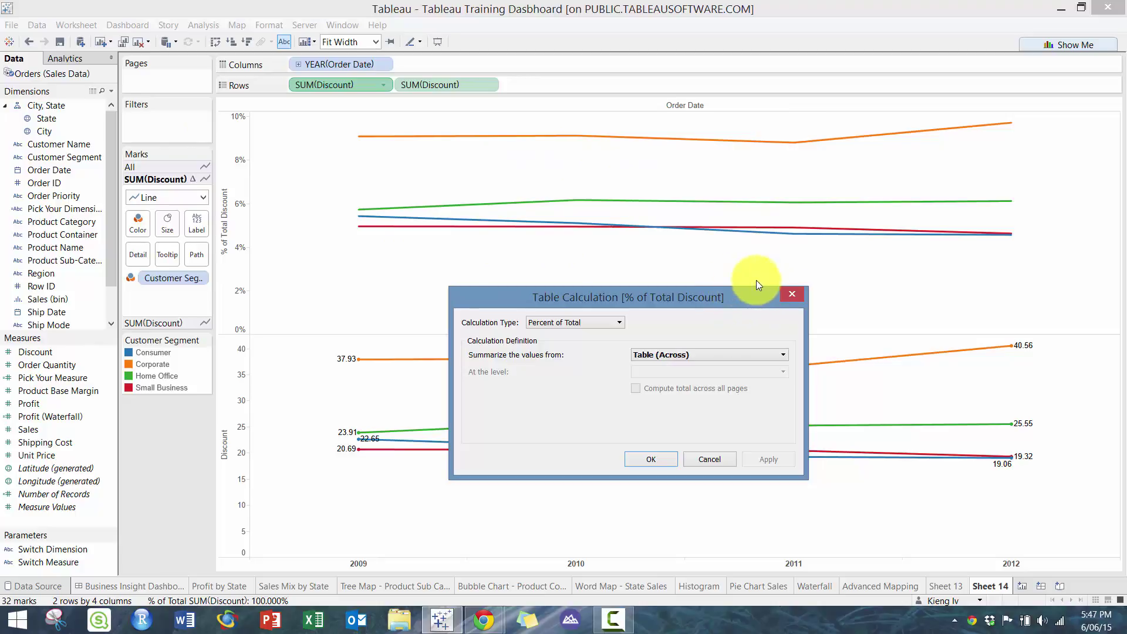
click(712, 355)
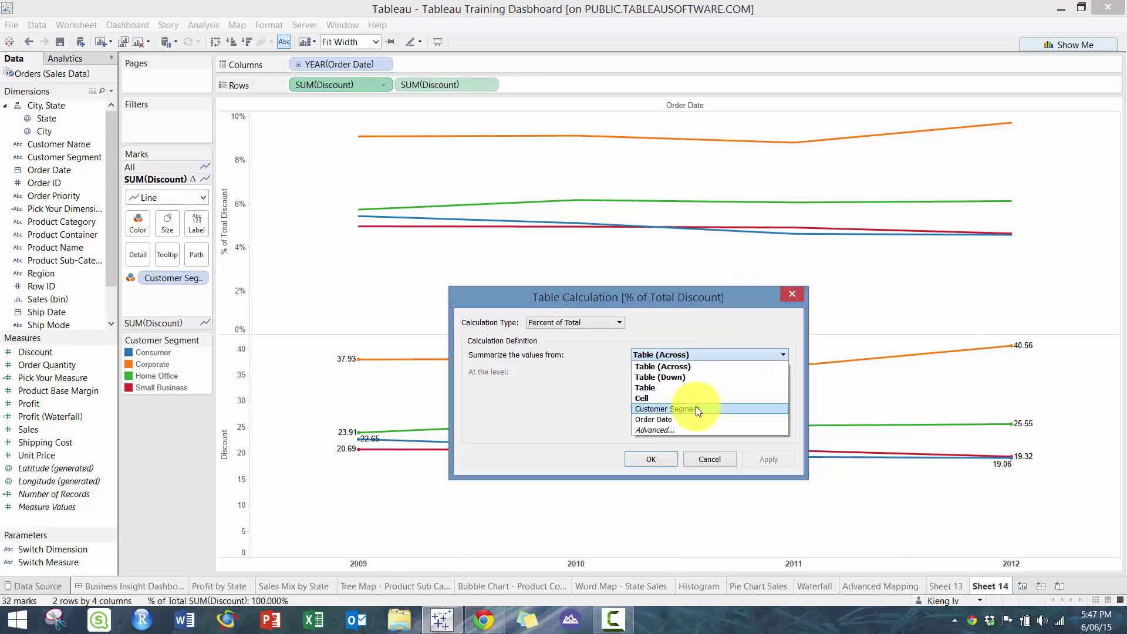
click(699, 368)
click(706, 360)
click(697, 373)
click(770, 459)
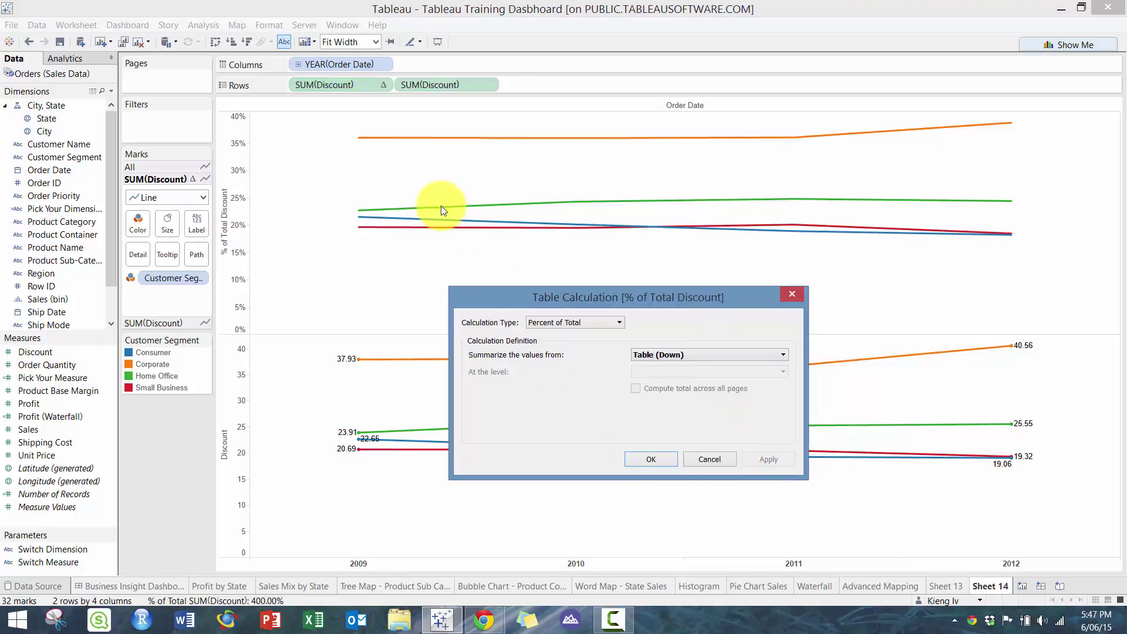
click(658, 466)
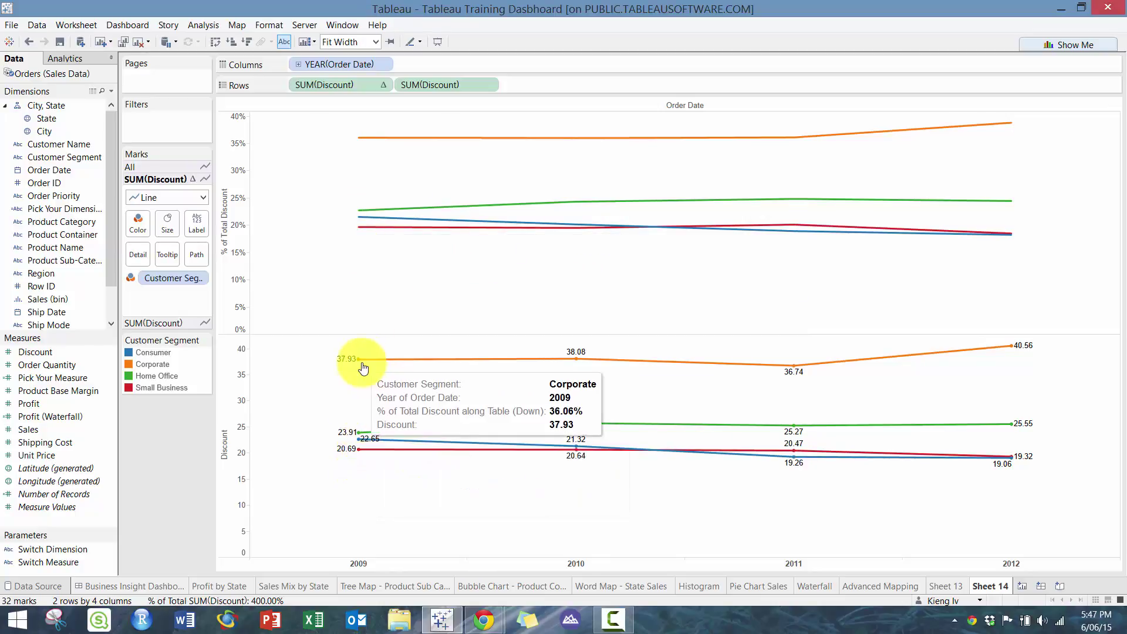
mouse_move(381, 148)
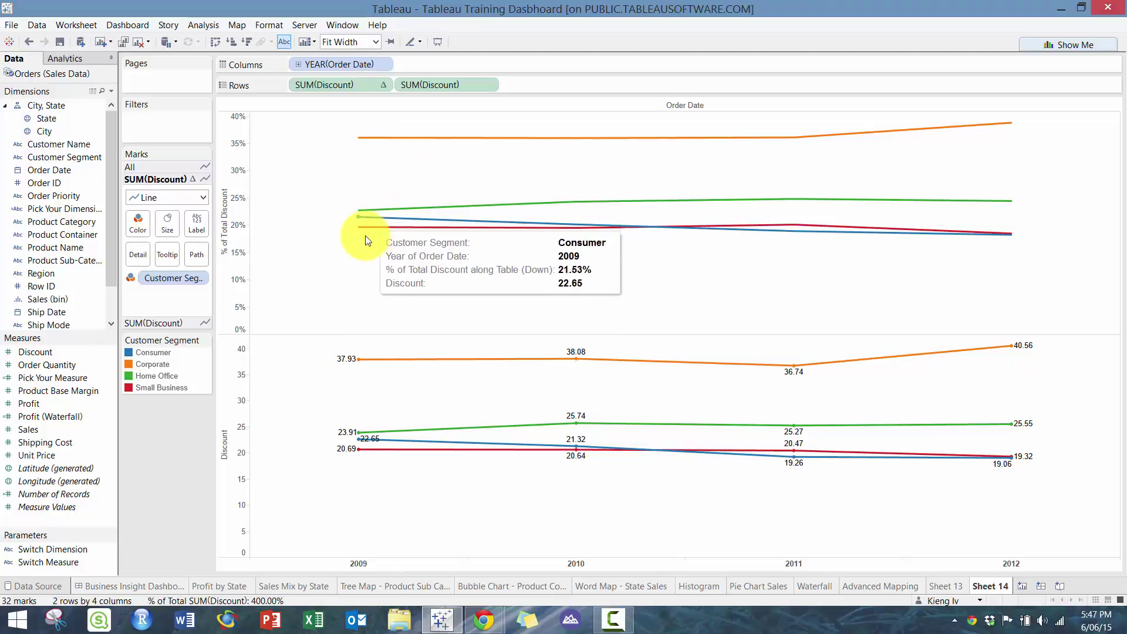
- Set the percent-of-total calculation to summarize values by Customer Segment and apply it
click(385, 85)
click(355, 302)
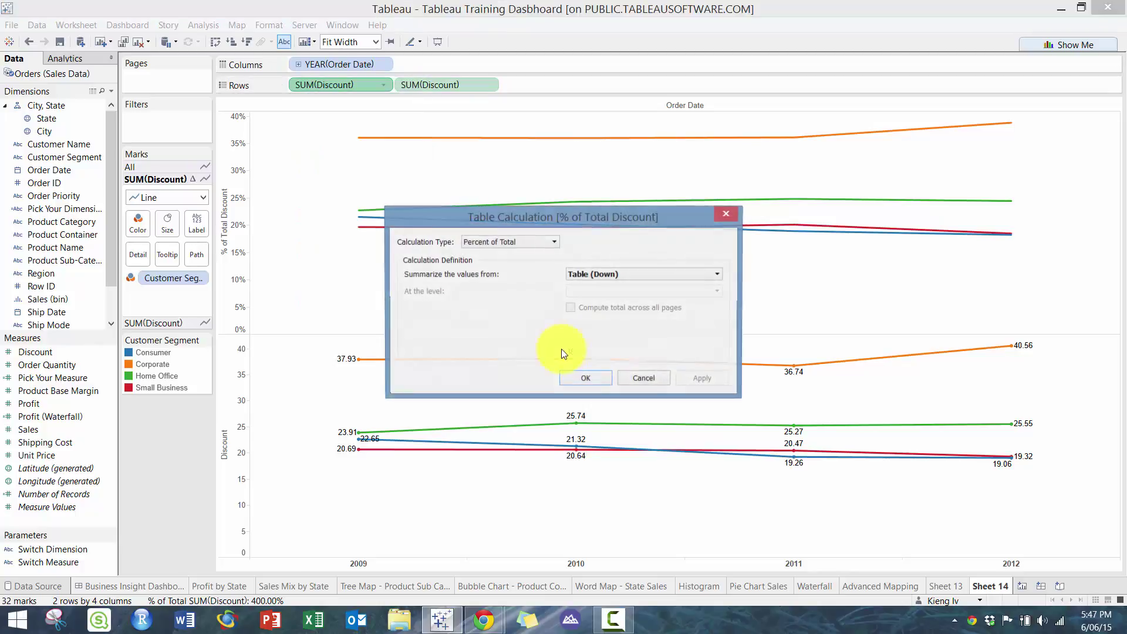
click(656, 275)
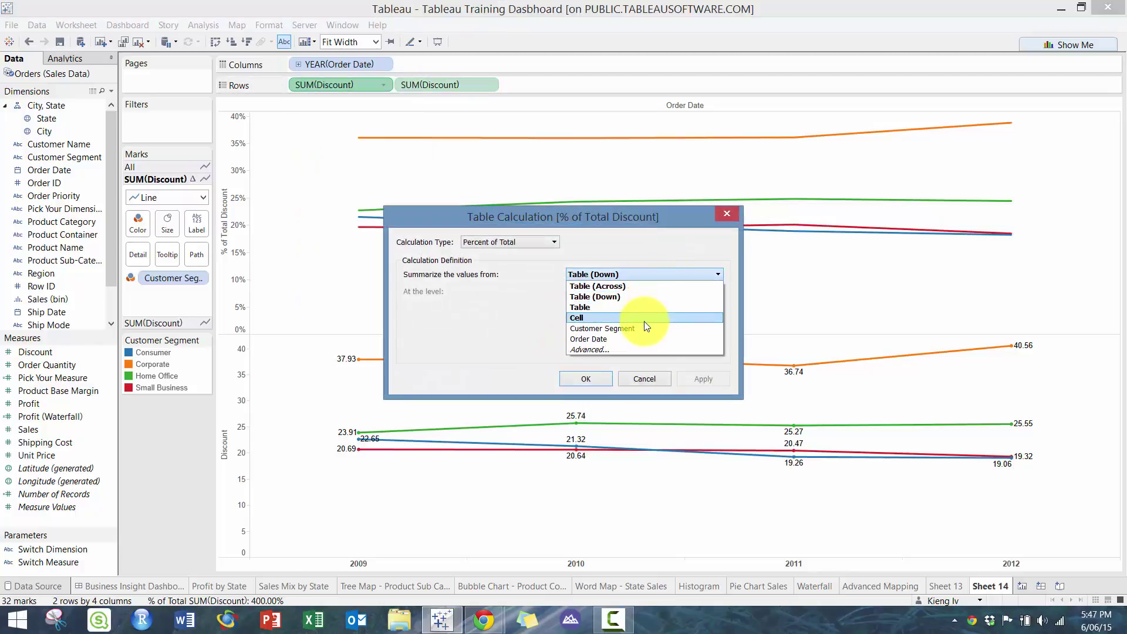
click(646, 328)
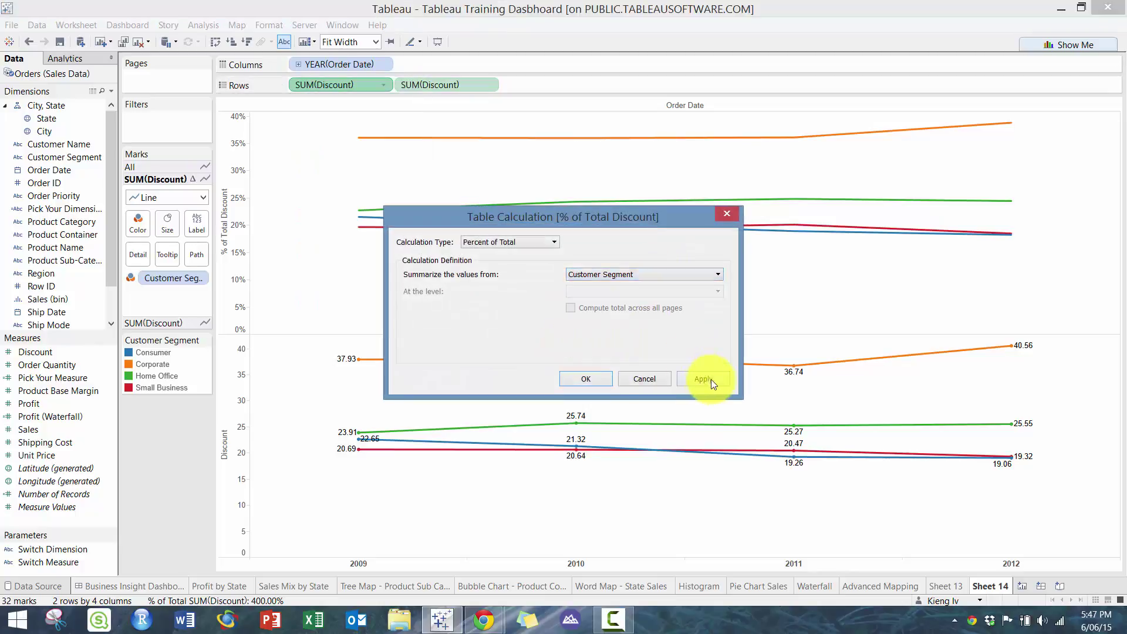
click(711, 378)
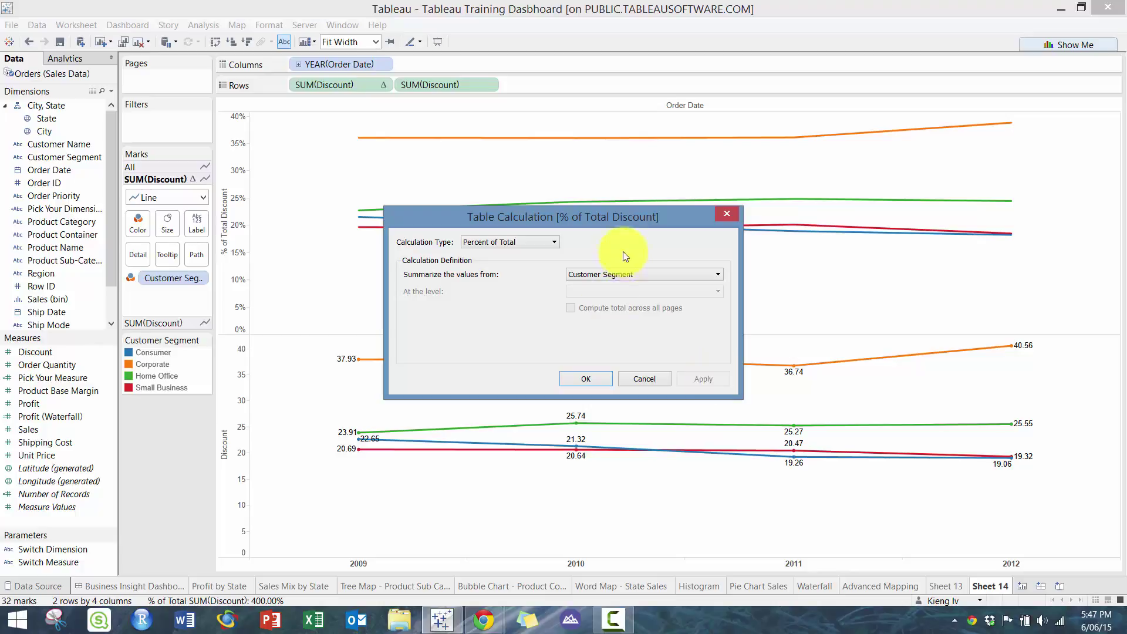
- Compute the percent of total discount along Order Date so each segment's yearly shares sit near 25%
click(618, 279)
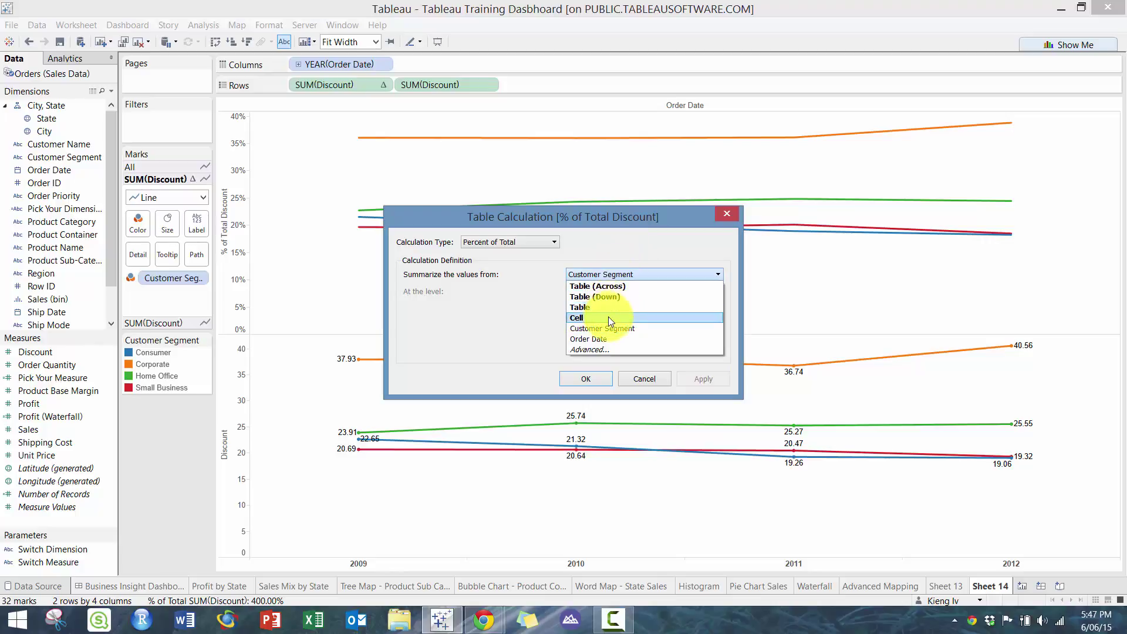
click(607, 338)
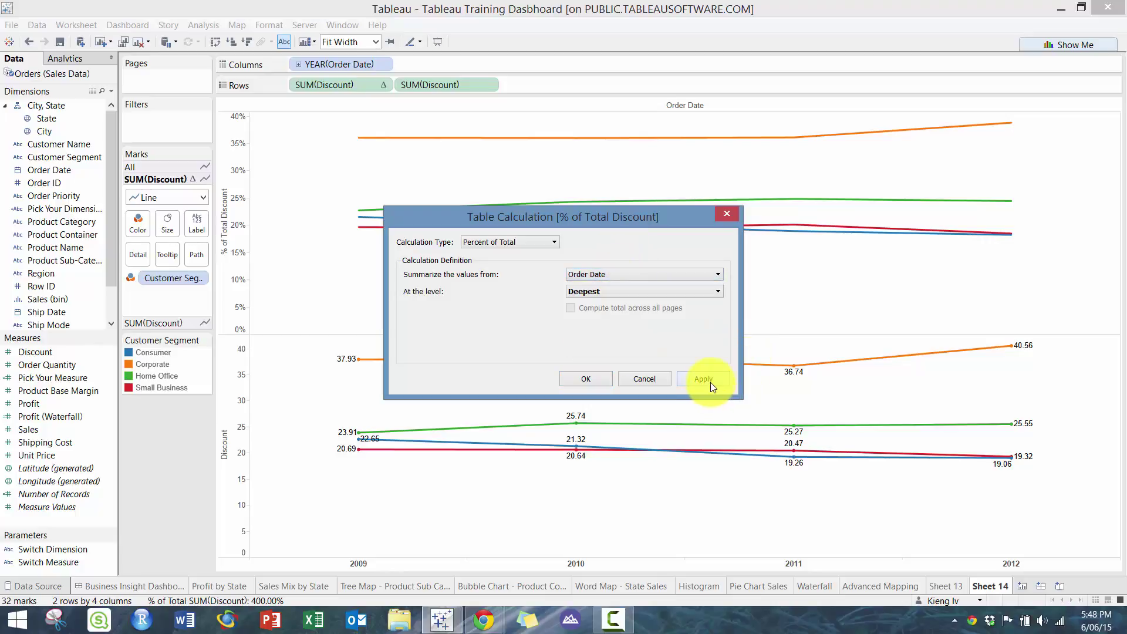
click(588, 381)
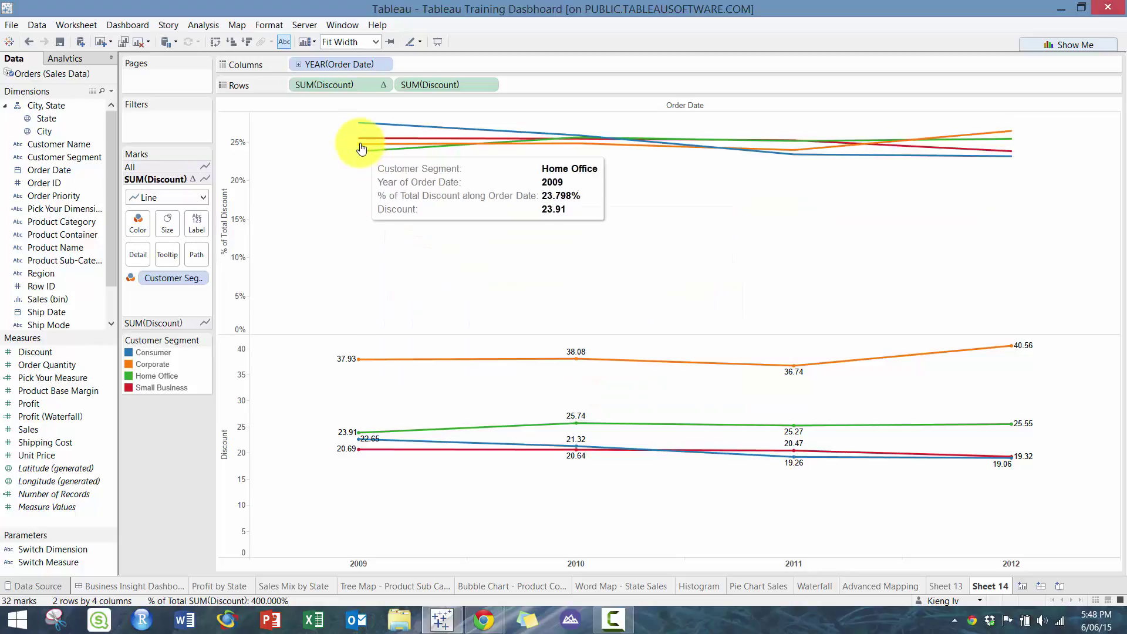
mouse_move(362, 148)
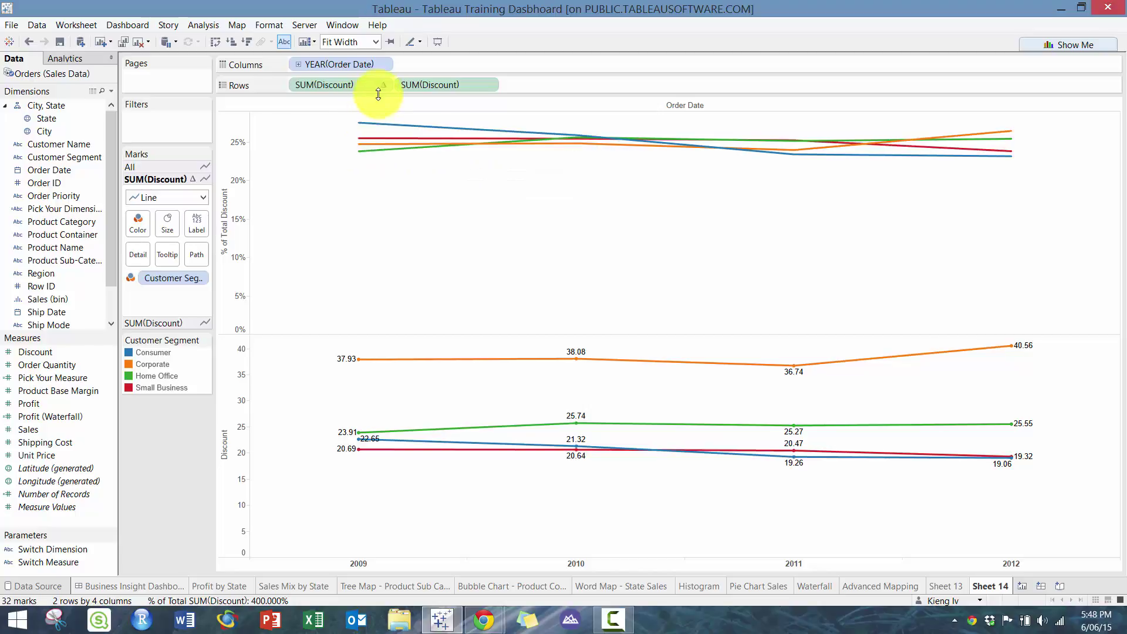
- Show Order Date by quarter (2009 Q1–2012 Q4), then briefly highlight the Consumer segment
click(380, 64)
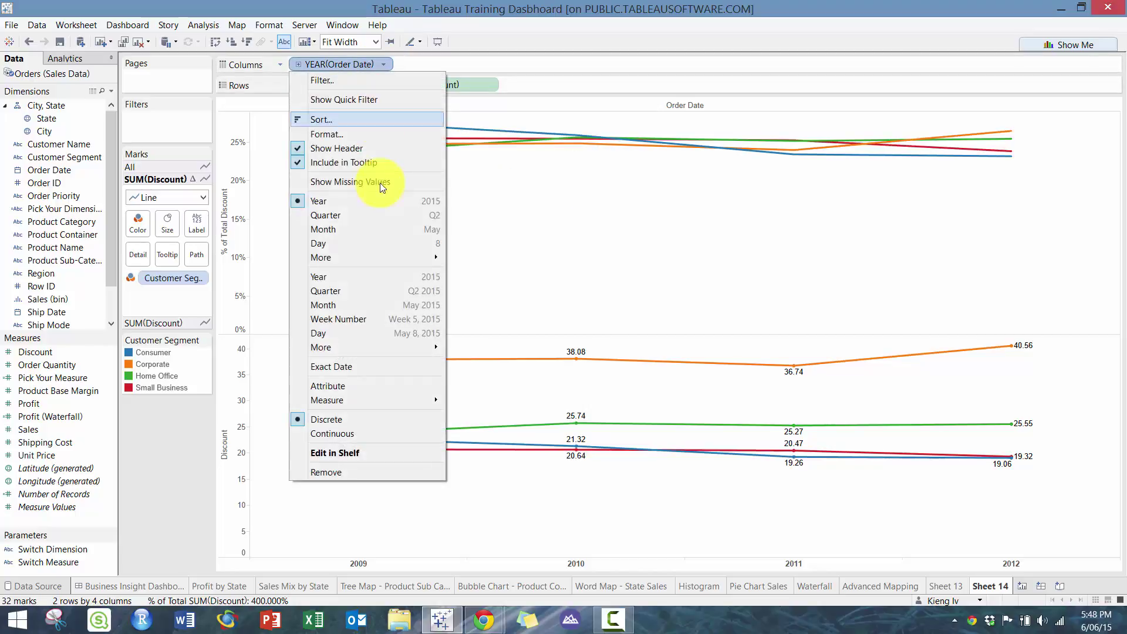
click(371, 292)
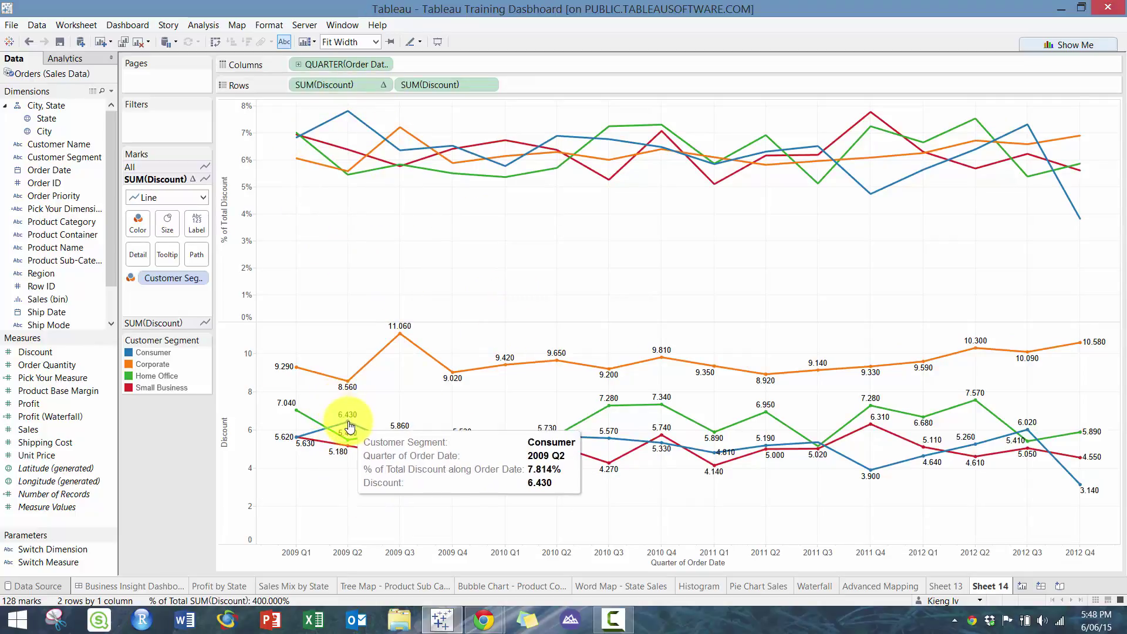
mouse_move(349, 423)
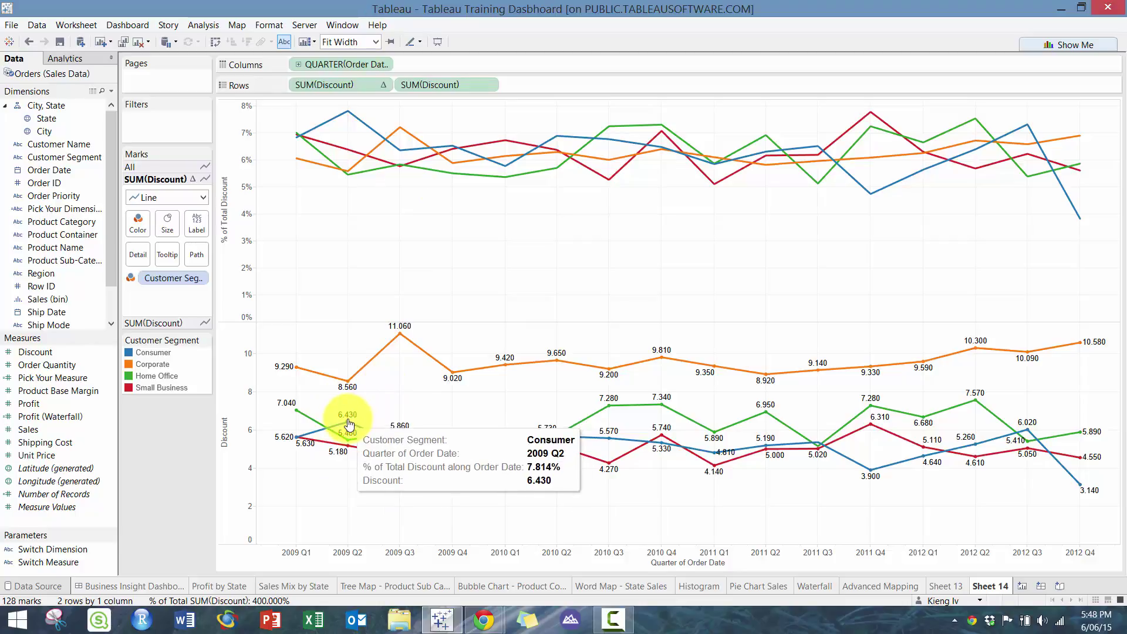
mouse_move(354, 117)
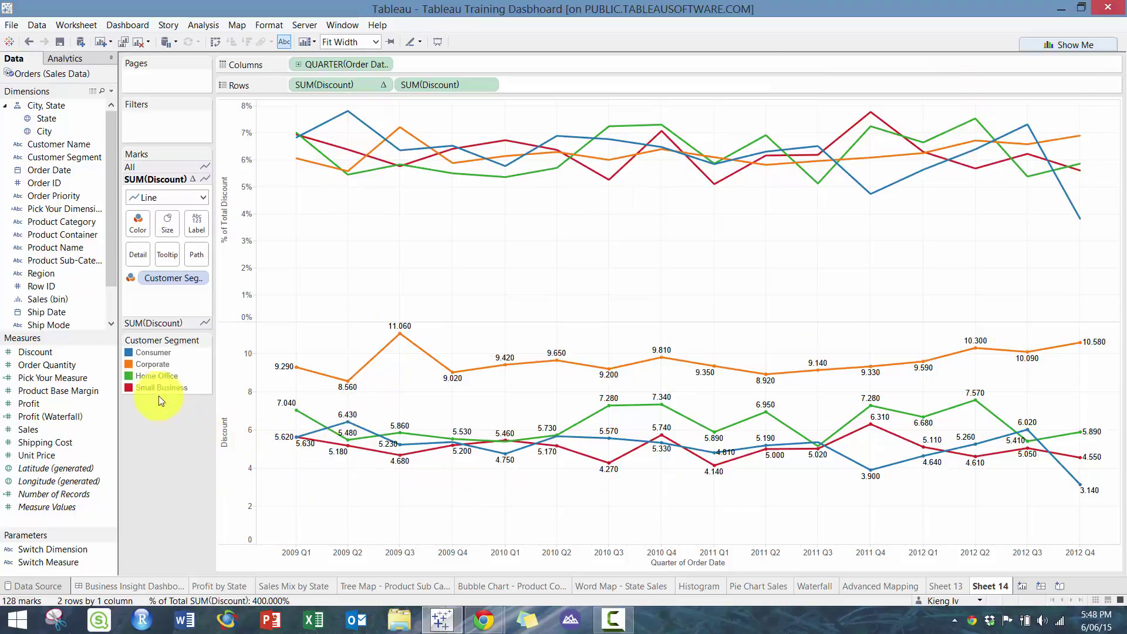
click(156, 351)
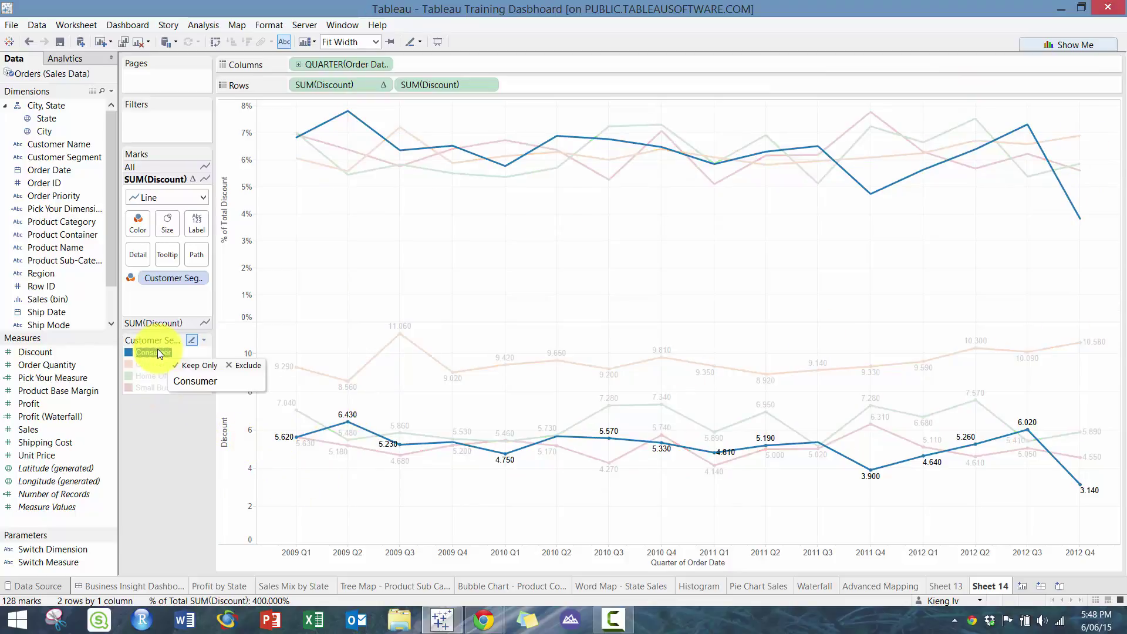
click(370, 238)
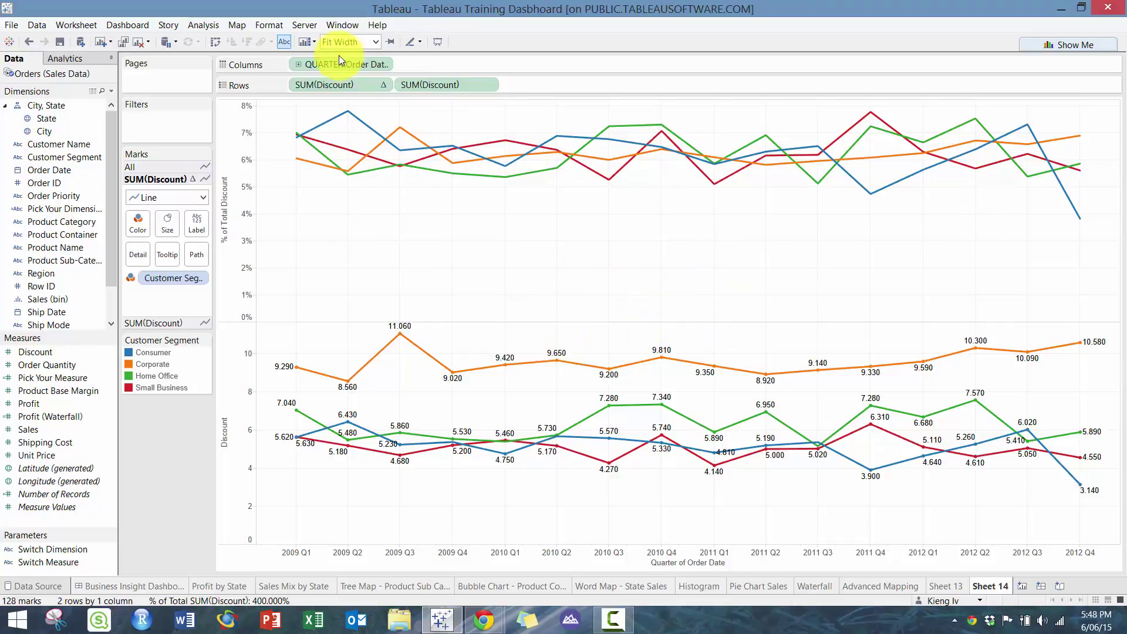
- Recompute the percent-of-total discount with Summarize set to Table (Across)
click(387, 85)
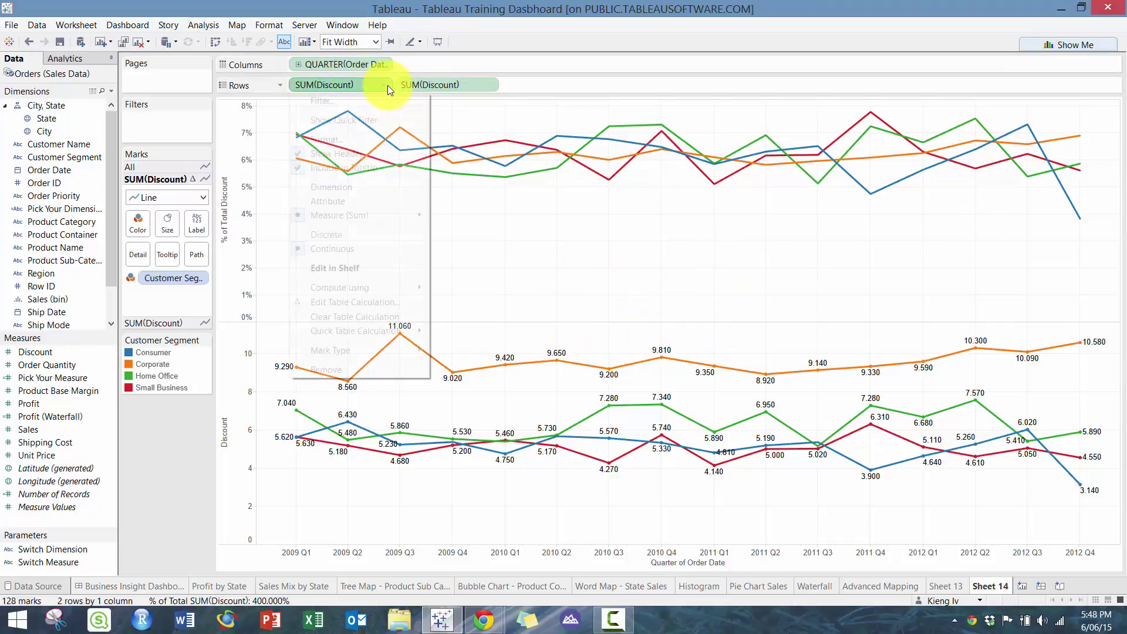
click(402, 300)
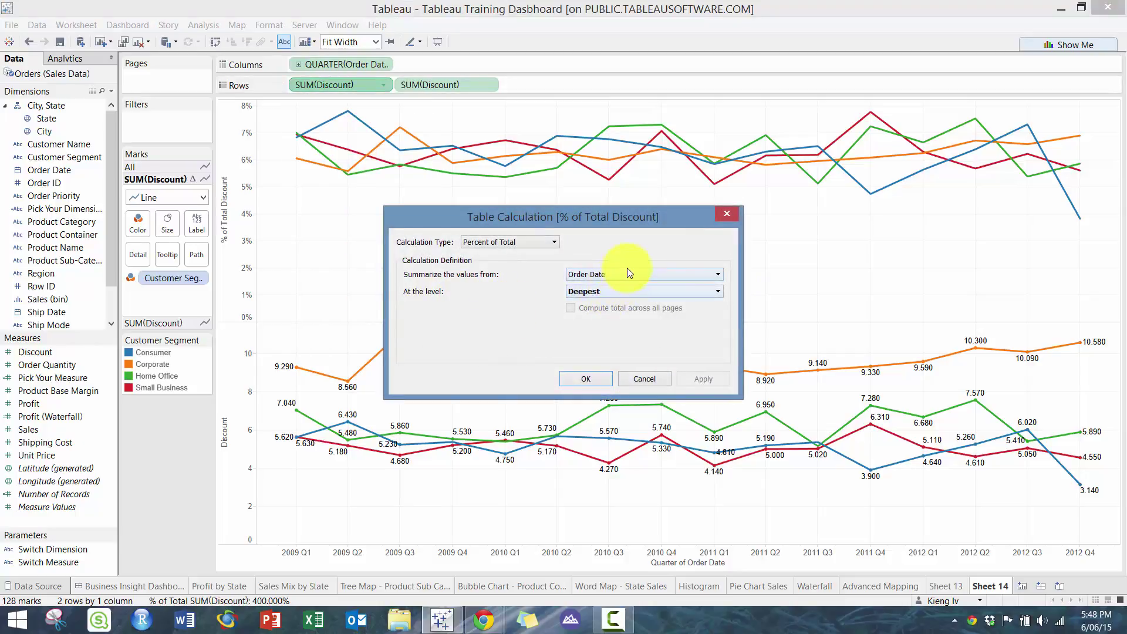
click(627, 271)
click(641, 283)
click(641, 281)
click(636, 286)
click(710, 379)
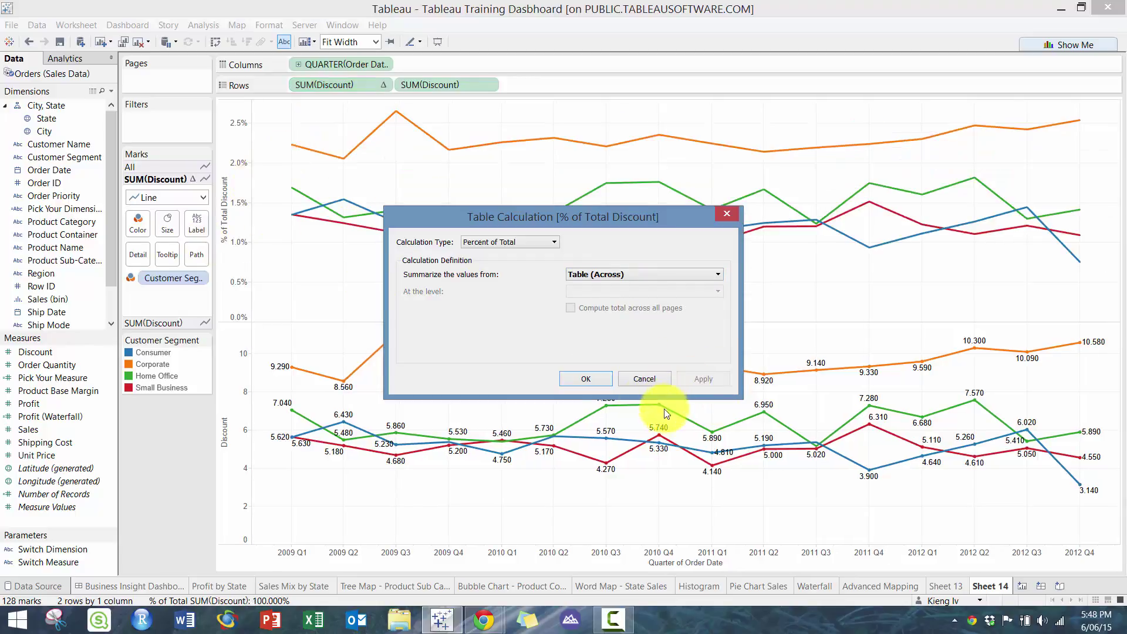
click(580, 379)
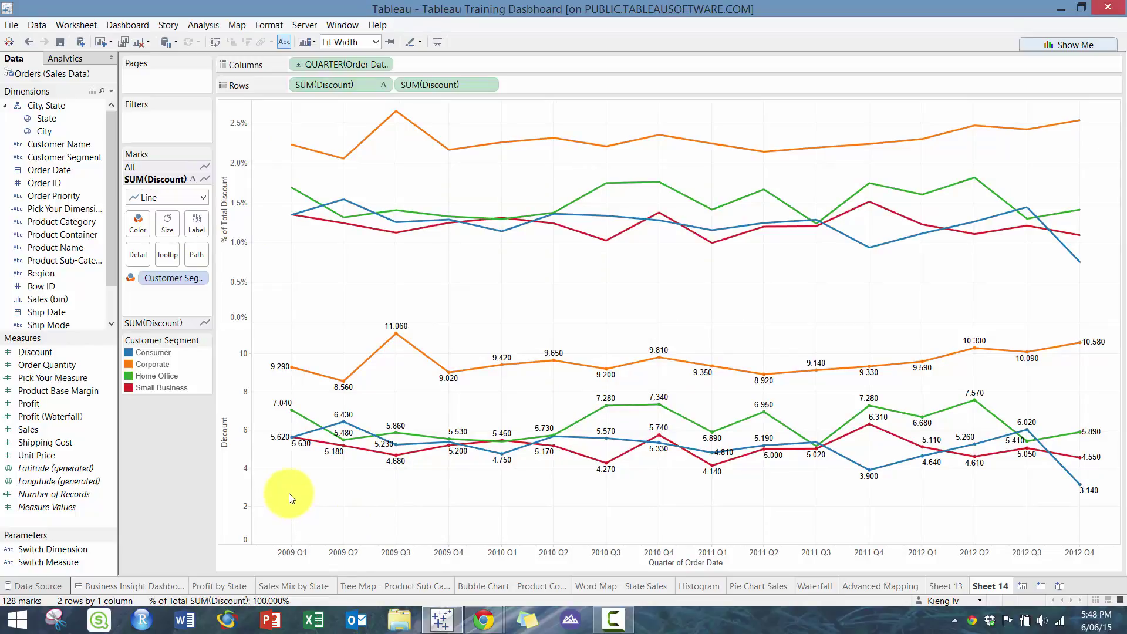
- Select the marks in the lower discount chart, then clear the selection
drag(274, 318, 1107, 518)
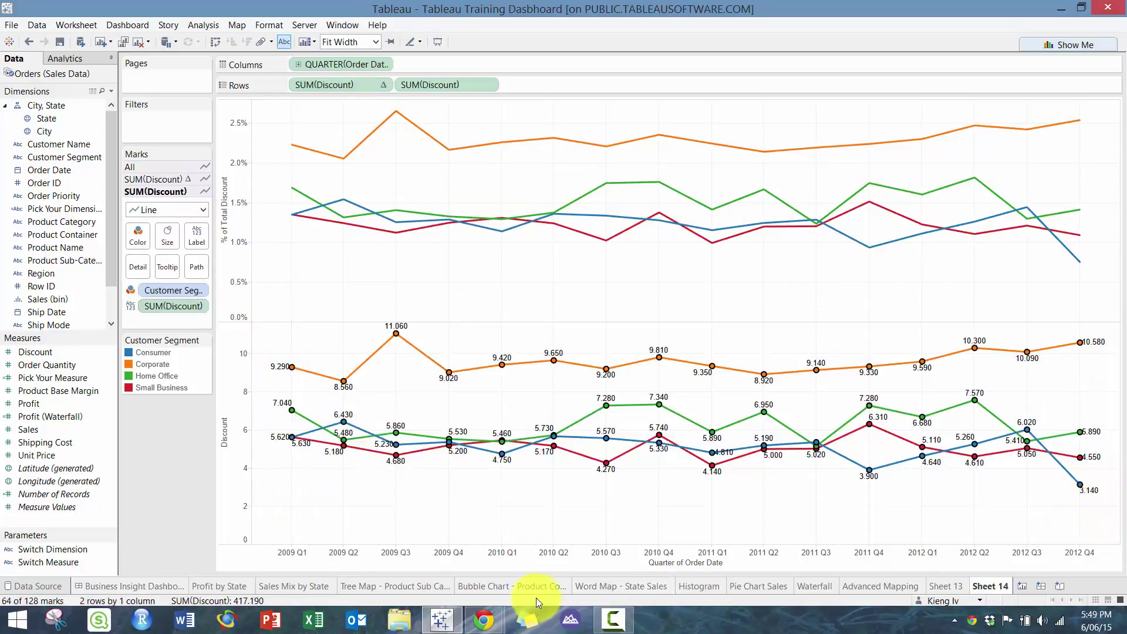
click(377, 492)
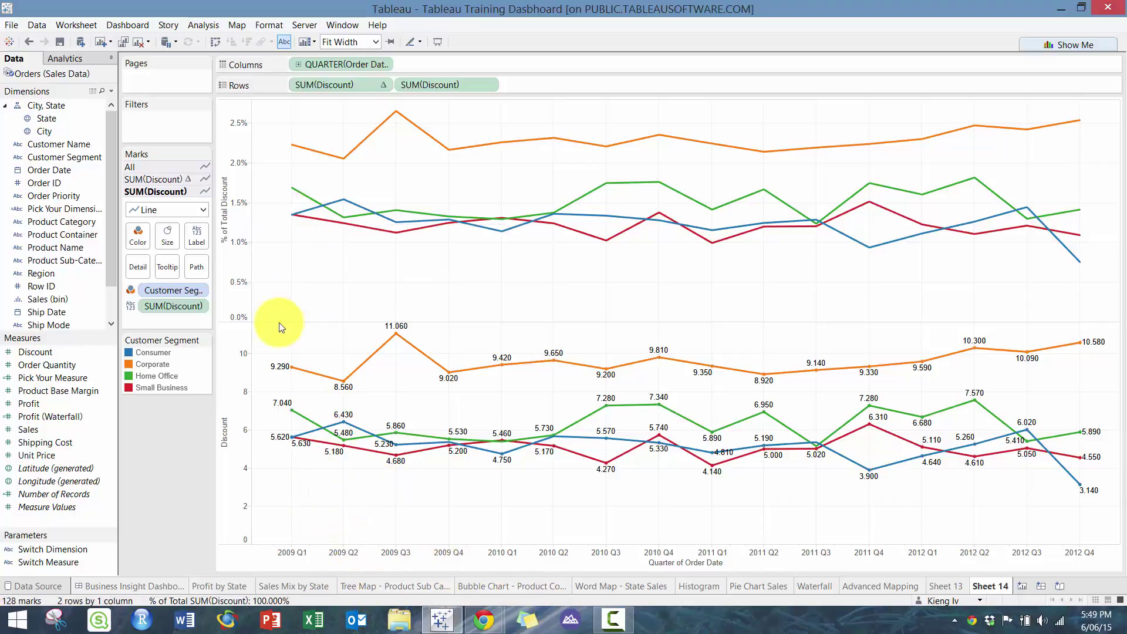
mouse_move(295, 150)
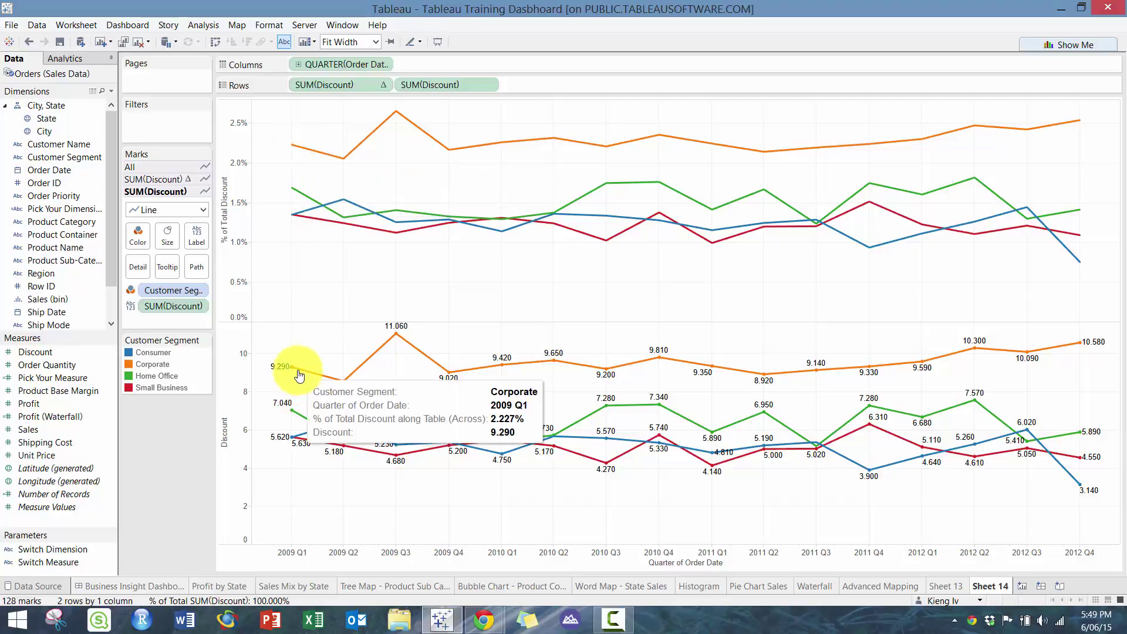
click(2, 631)
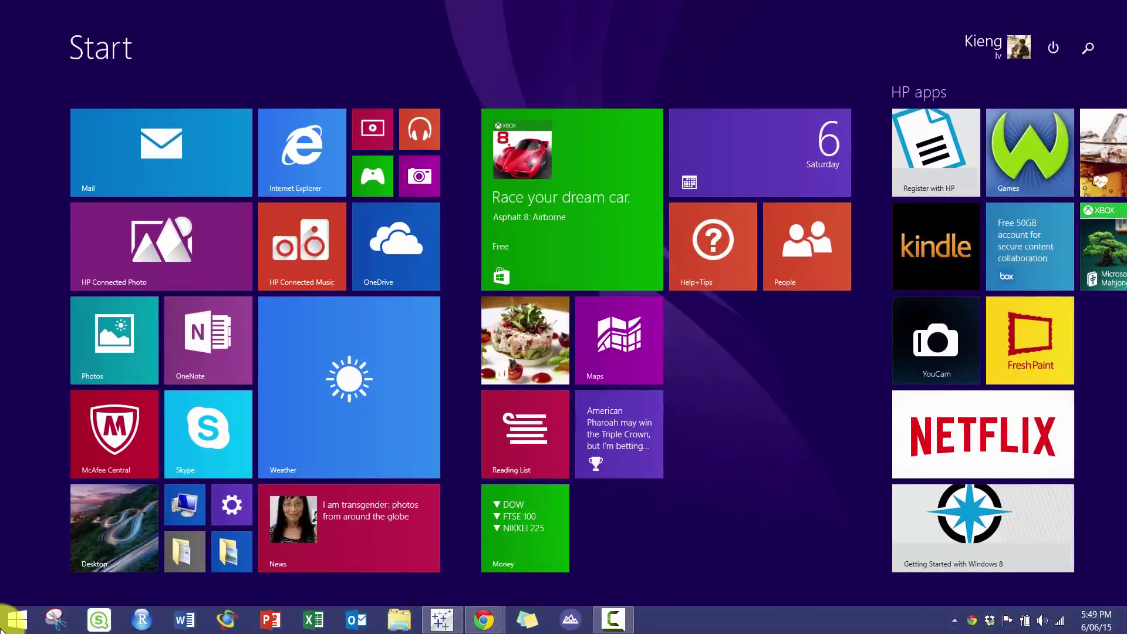
text(calculator)
key(Return)
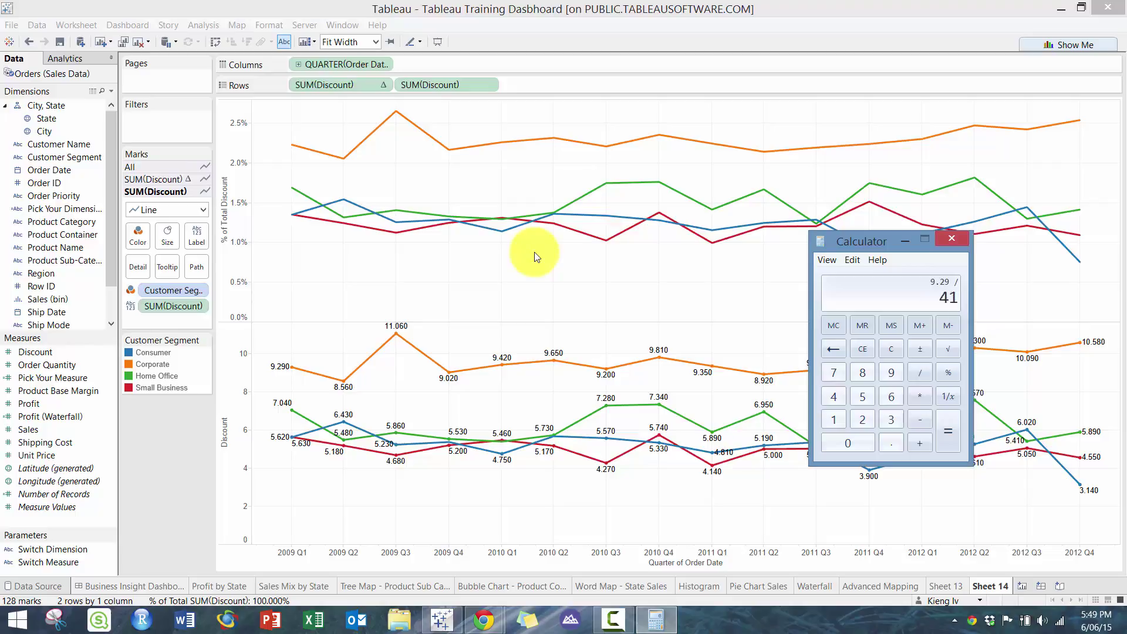
text(7)
key(Return)
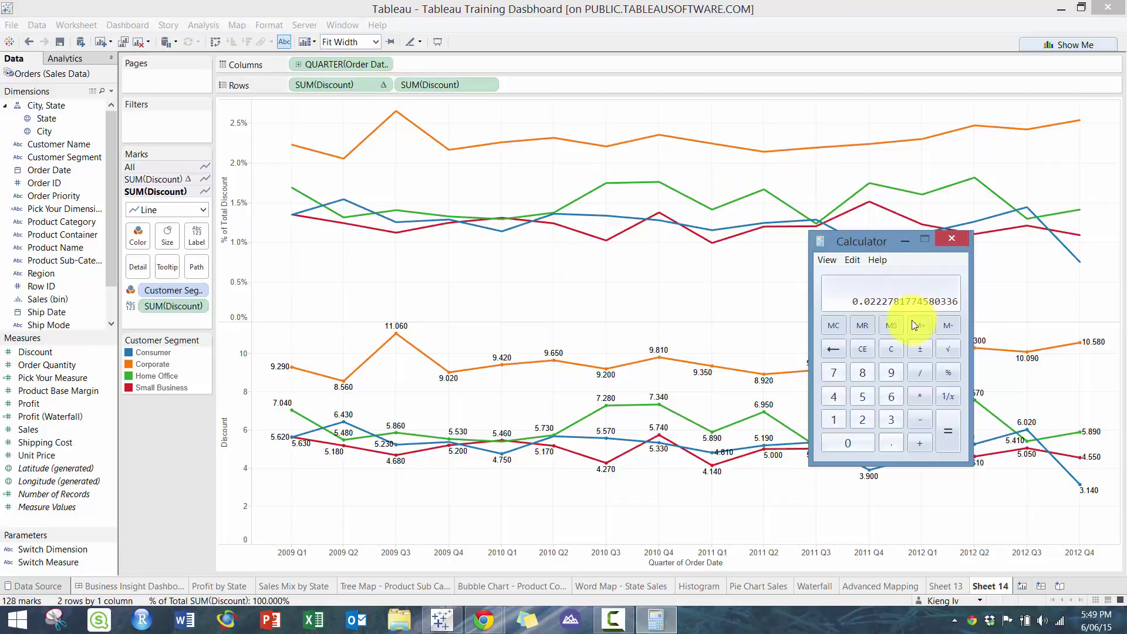
text(*100)
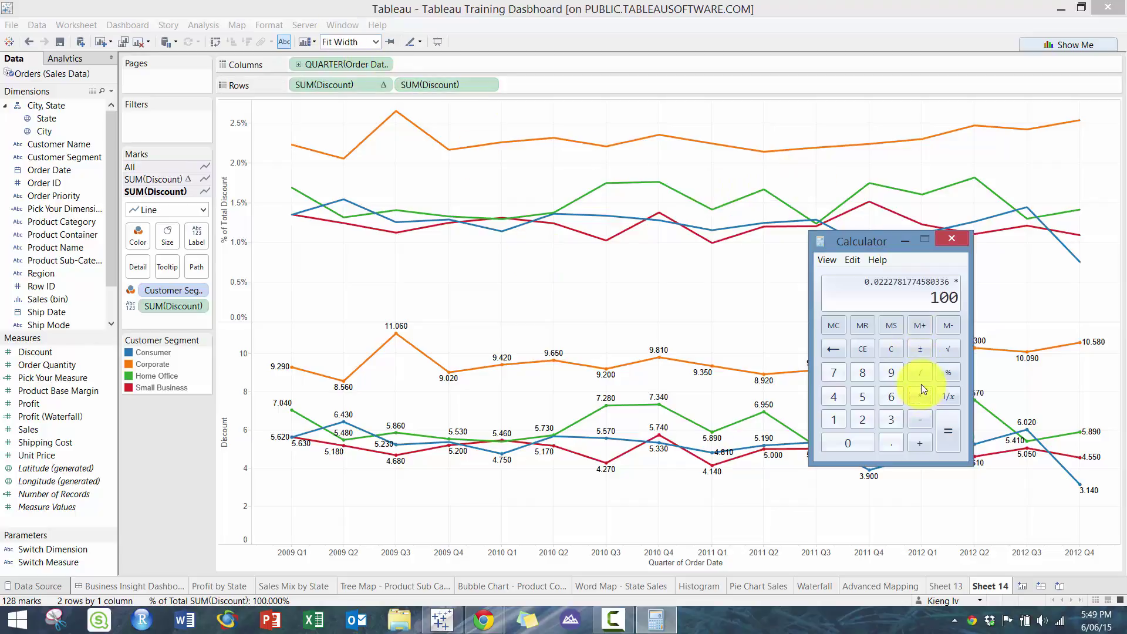
key(Return)
mouse_move(291, 152)
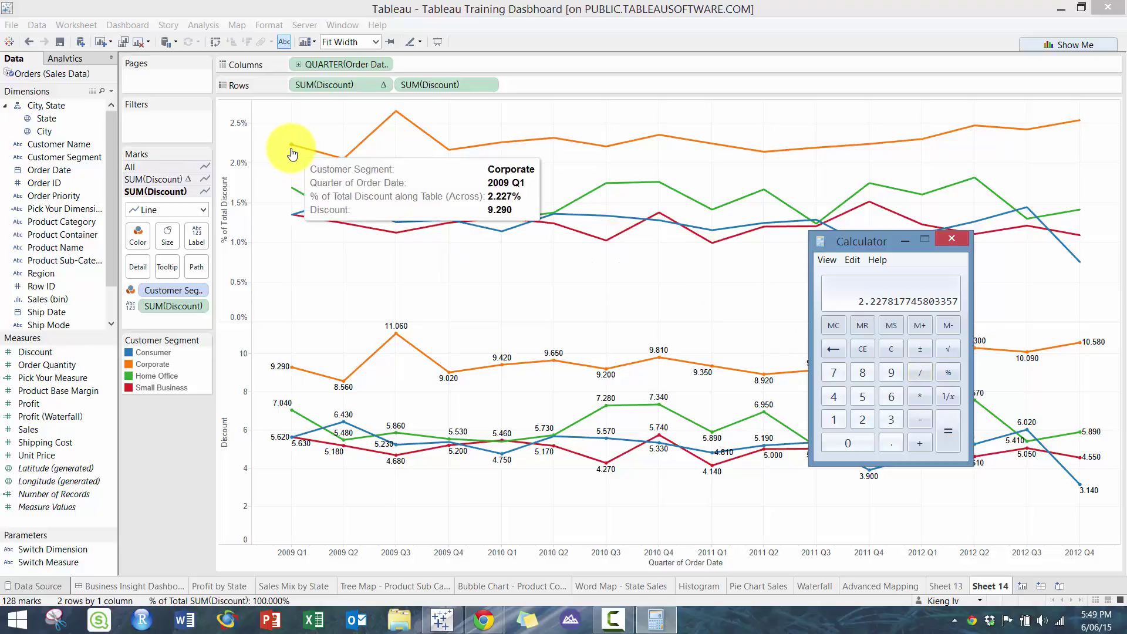
click(952, 238)
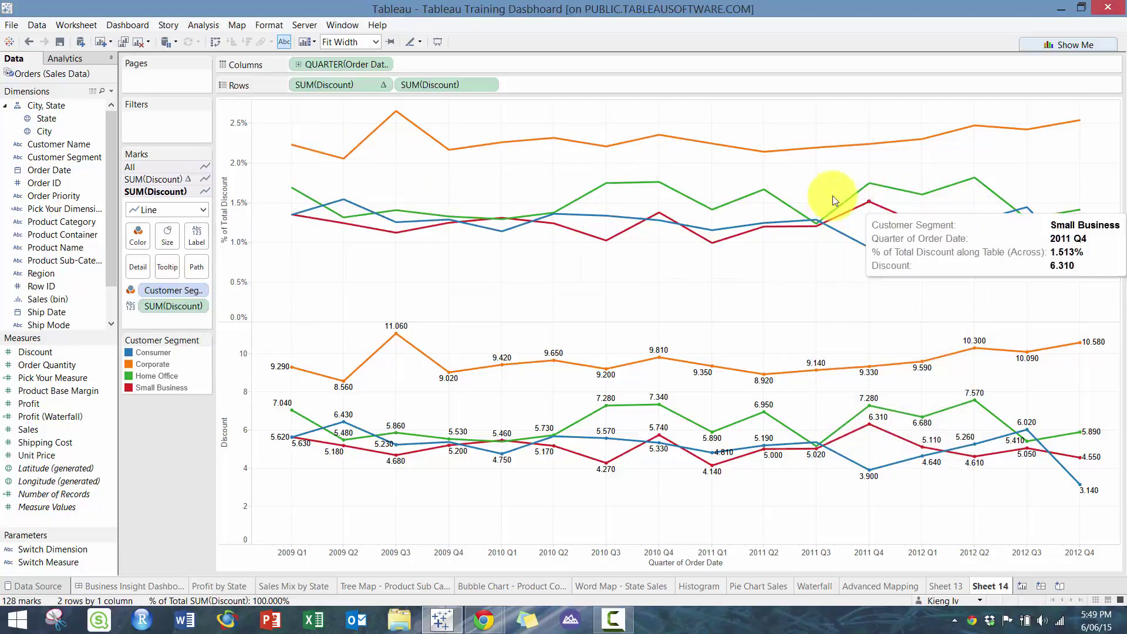
mouse_move(336, 223)
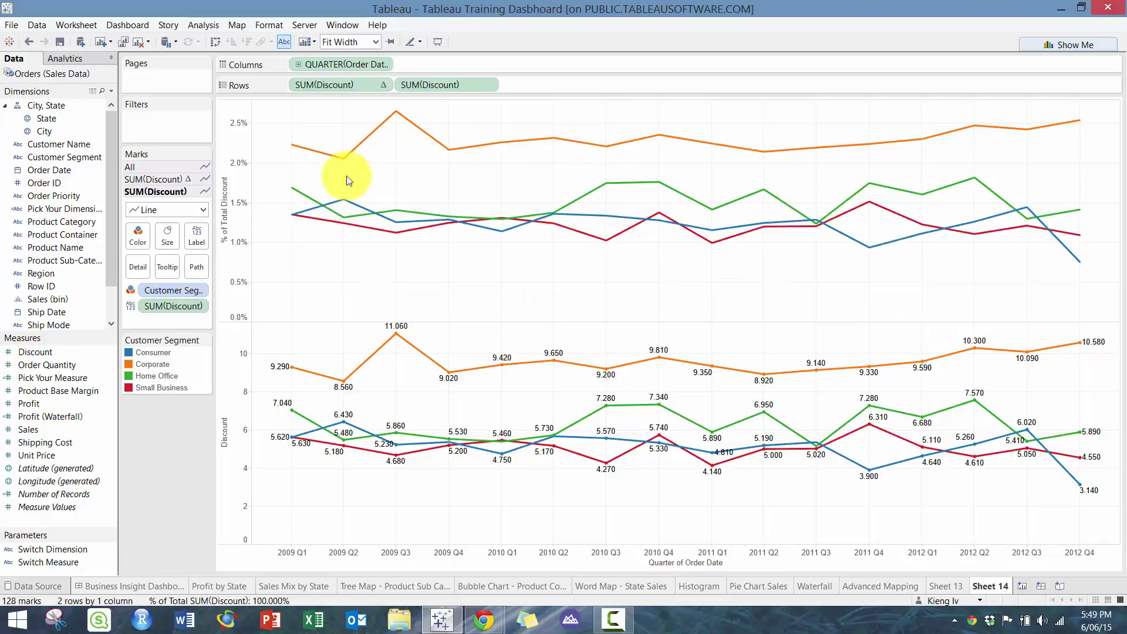
- Try advanced addressing on Quarter of Order Date for the percent-of-total calculation
click(382, 85)
click(355, 301)
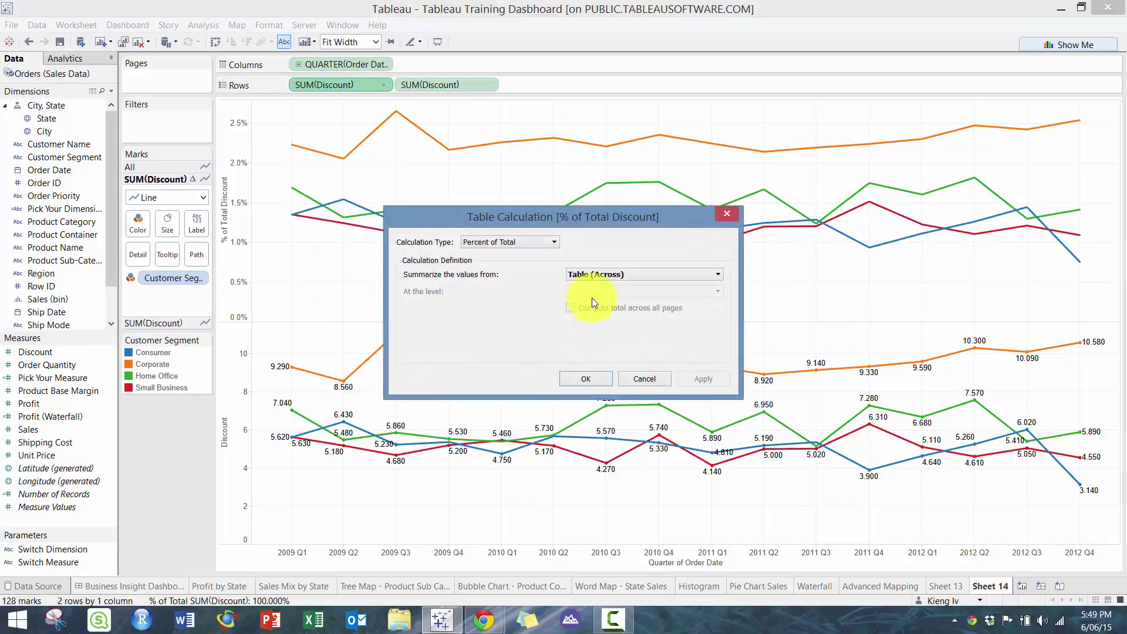
click(604, 276)
click(611, 349)
click(494, 231)
double_click(498, 234)
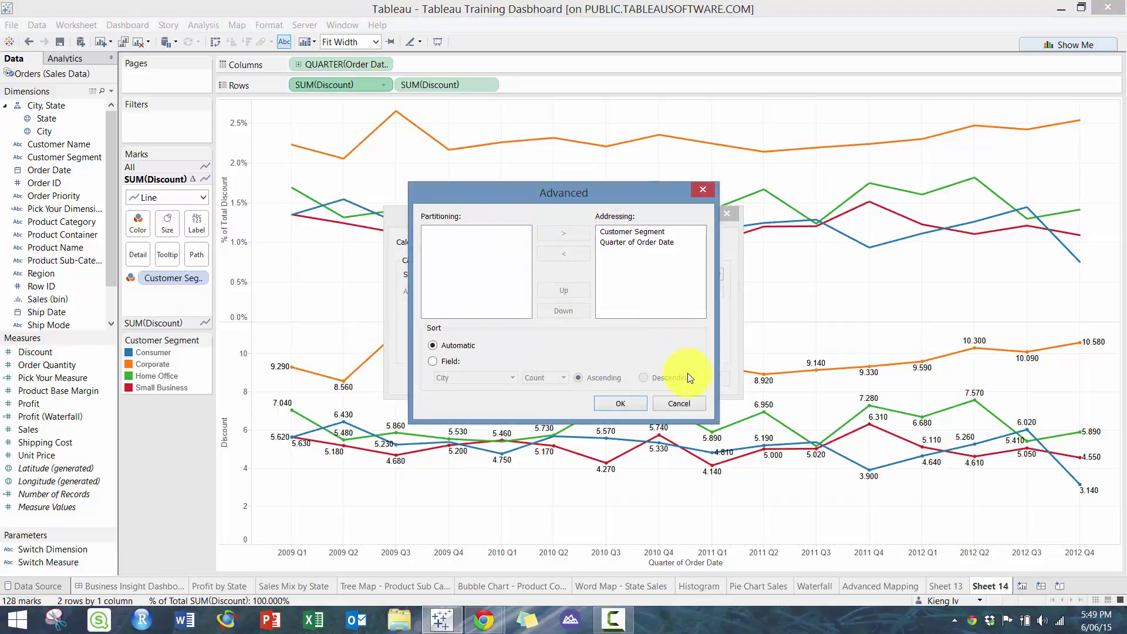
click(621, 404)
click(695, 379)
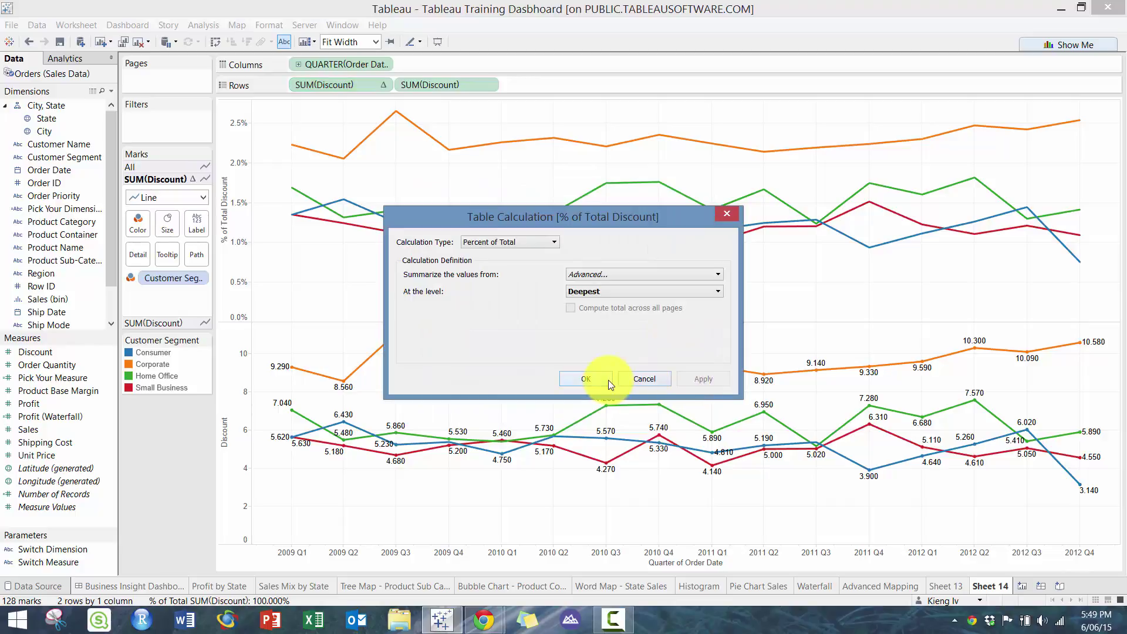
- Return the summary to Table (Across) and close the calculation settings
click(602, 275)
click(616, 287)
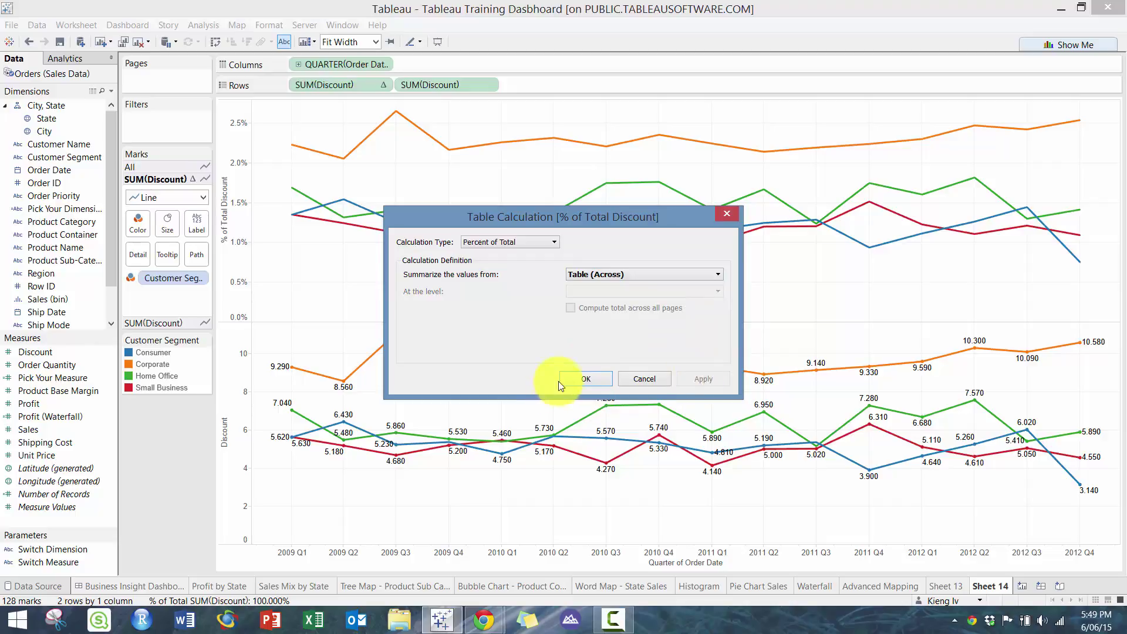
click(621, 278)
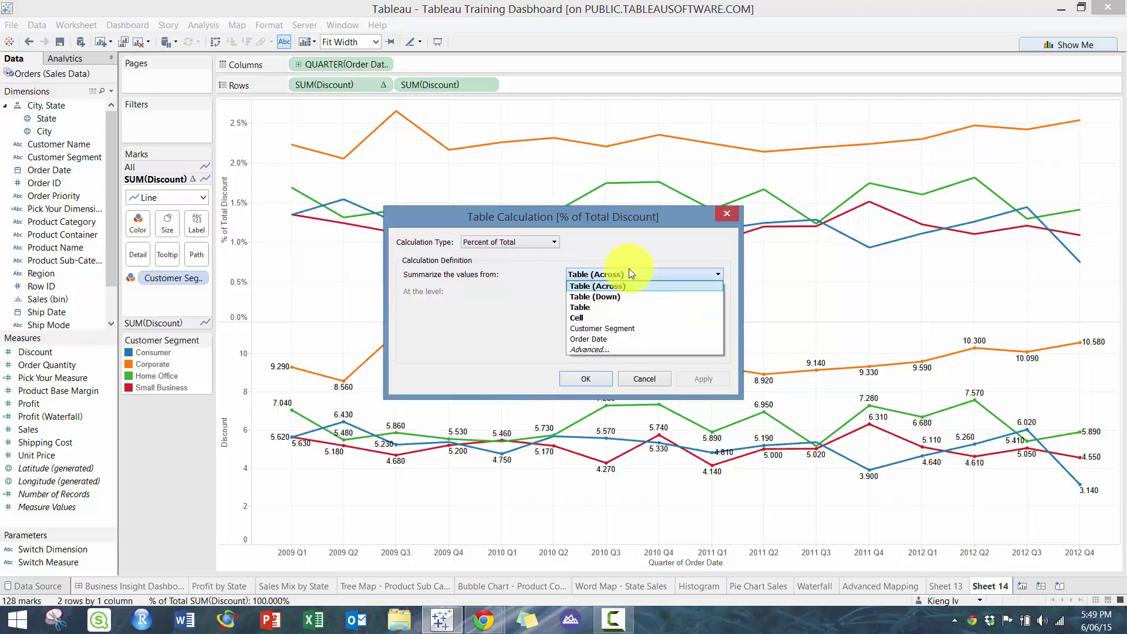
click(598, 379)
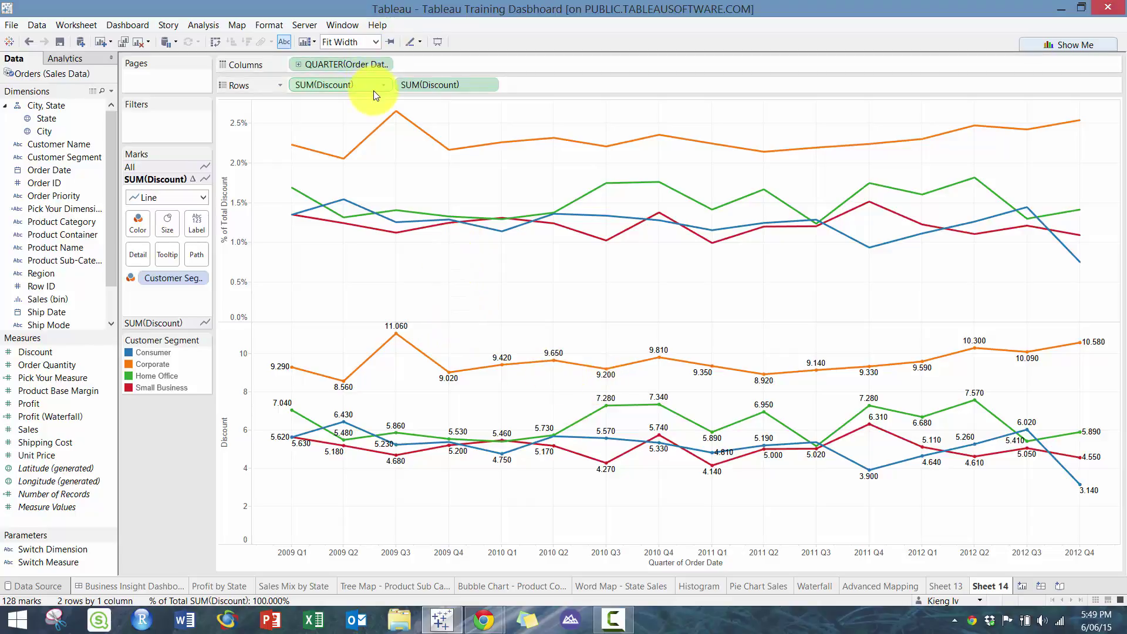
- Inspect the percent-of-total discount field's menu and the plain discount pane's mark settings
mouse_move(376, 90)
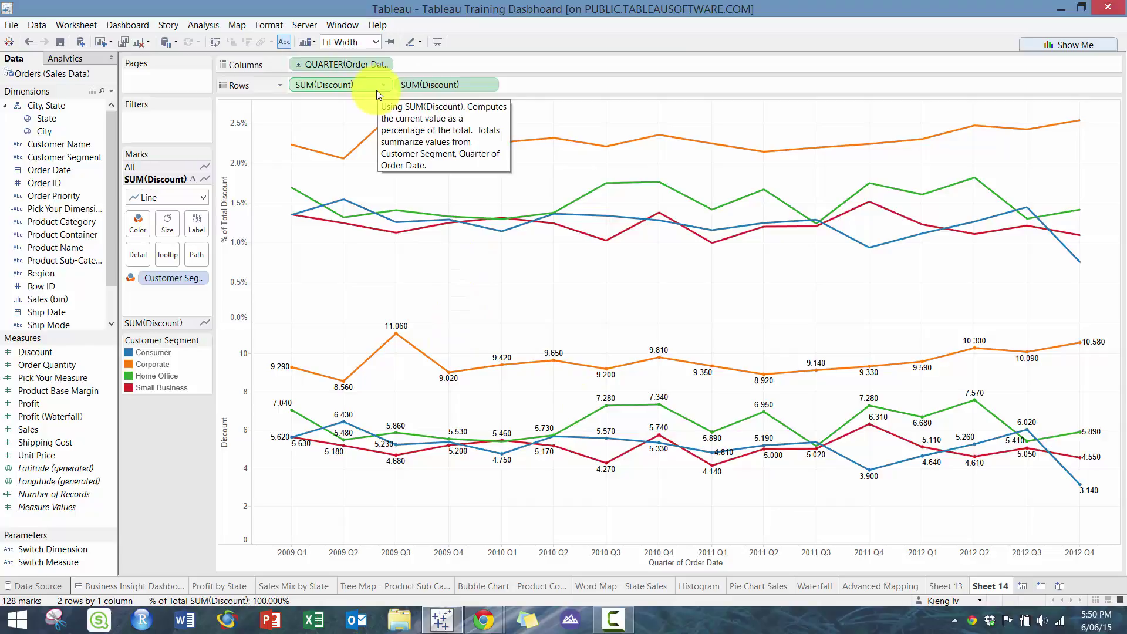
click(382, 86)
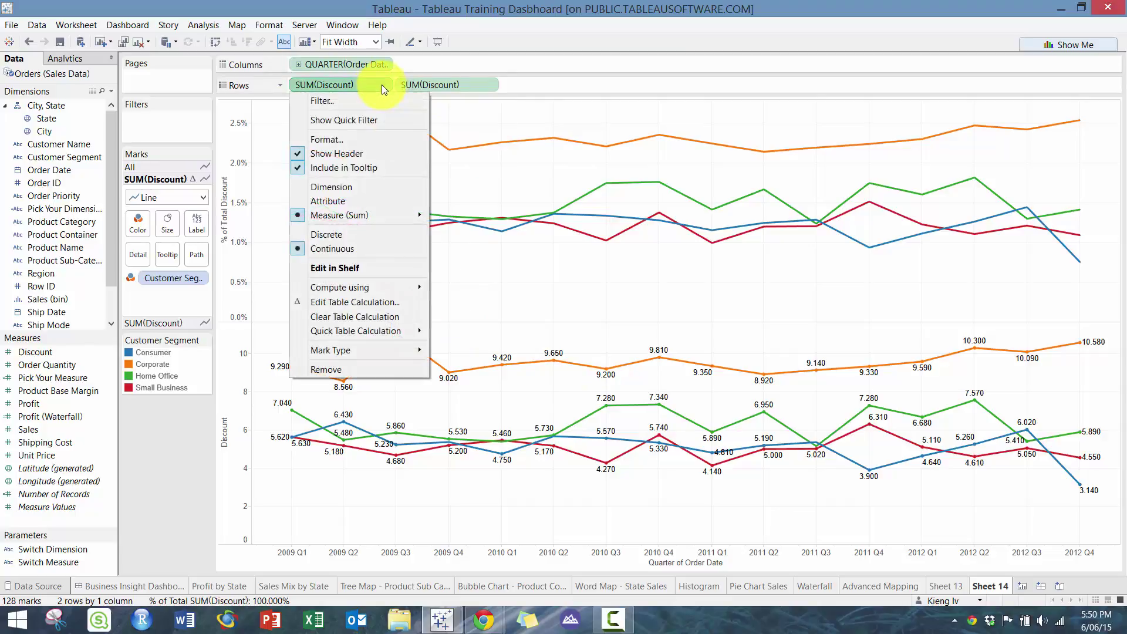
click(675, 279)
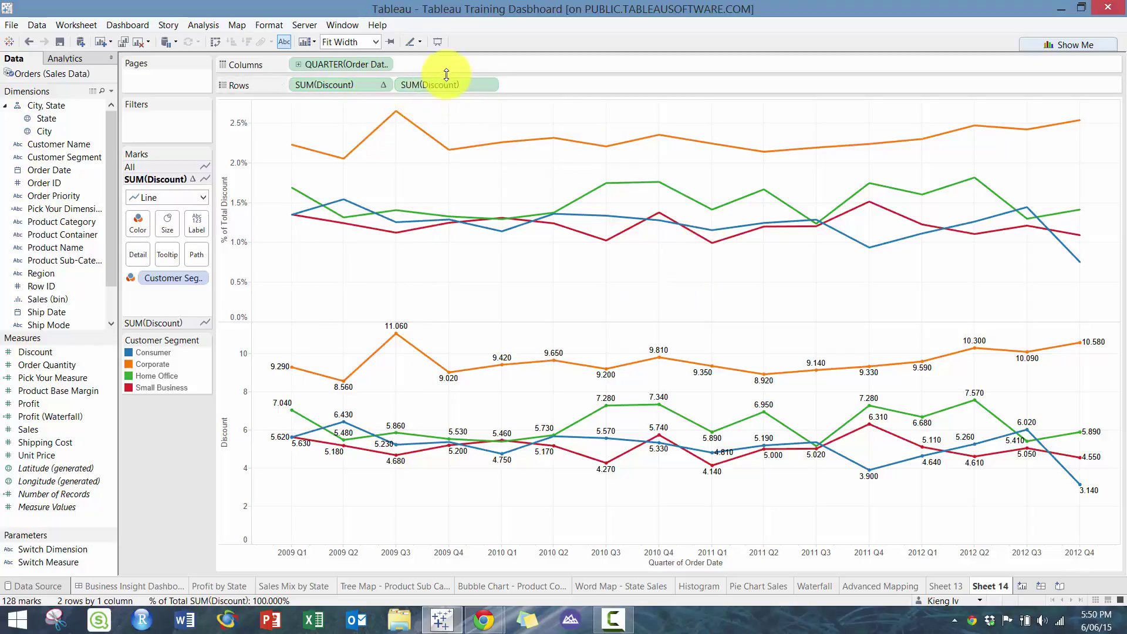
click(168, 325)
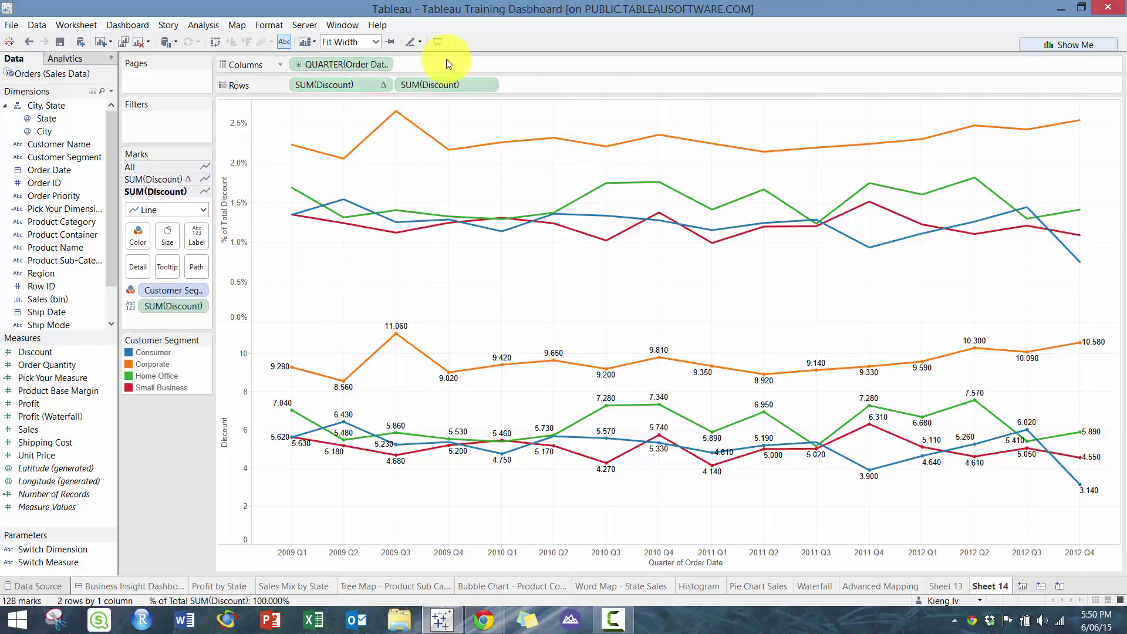
- Remove the second Discount, make quarters discrete Q1–Q4, and colour pie marks by Customer Segment
drag(427, 86, 117, 378)
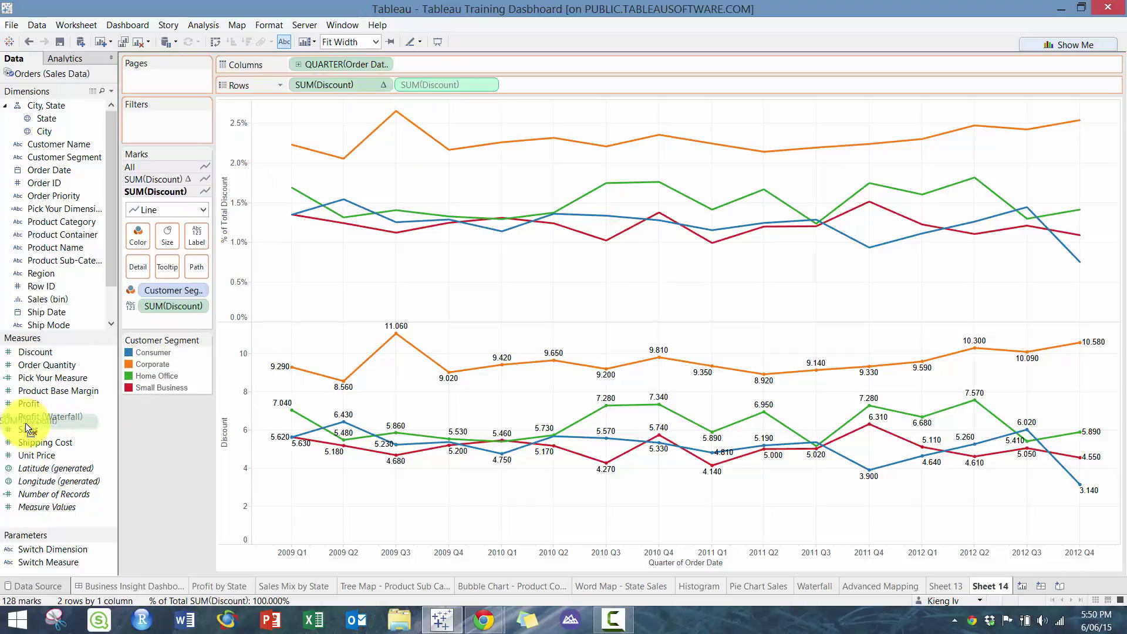
click(177, 175)
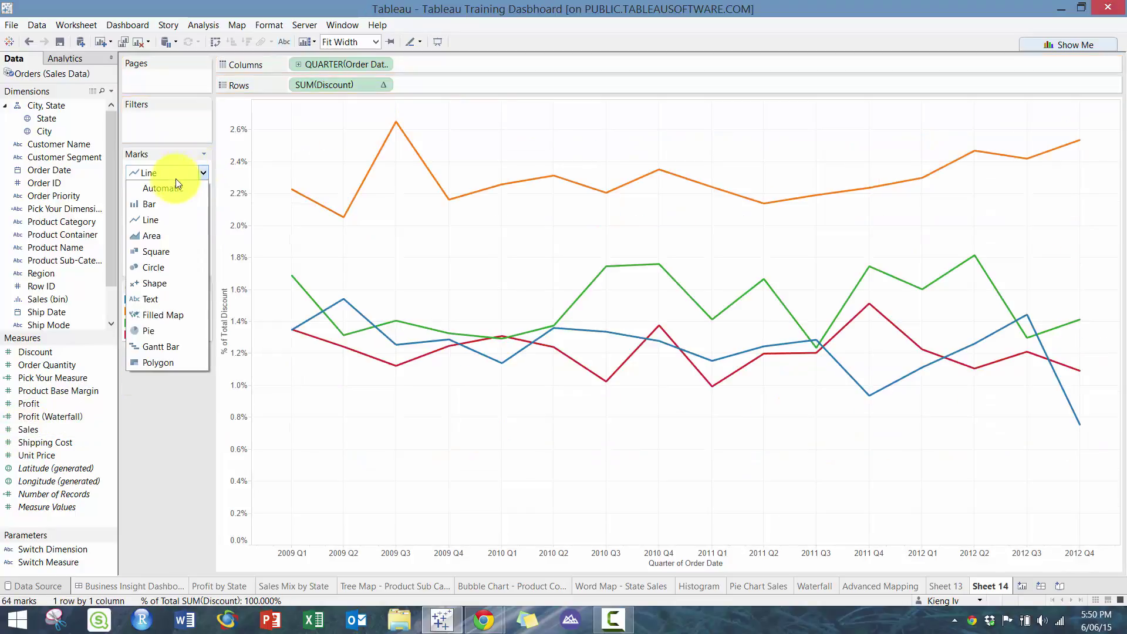
click(383, 62)
click(382, 64)
click(364, 199)
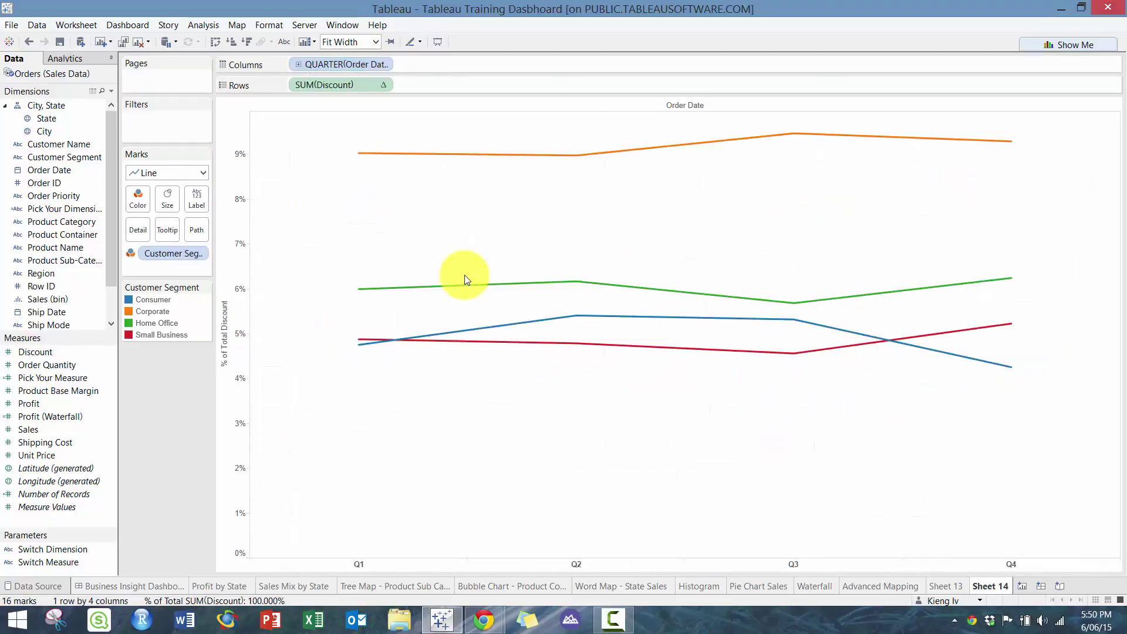
click(141, 174)
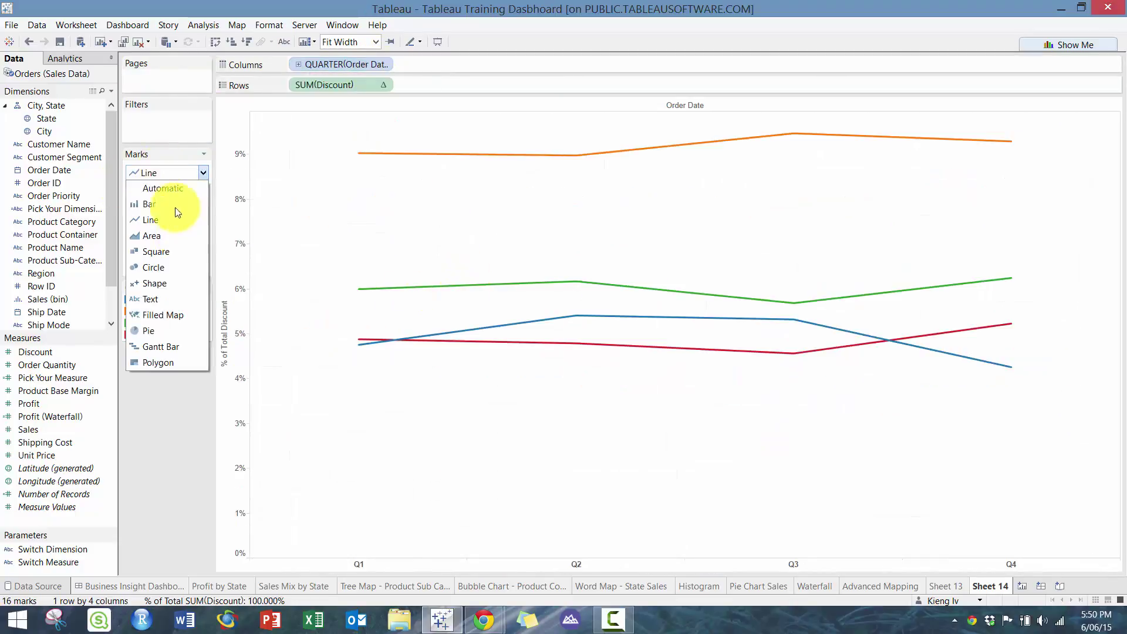
click(182, 331)
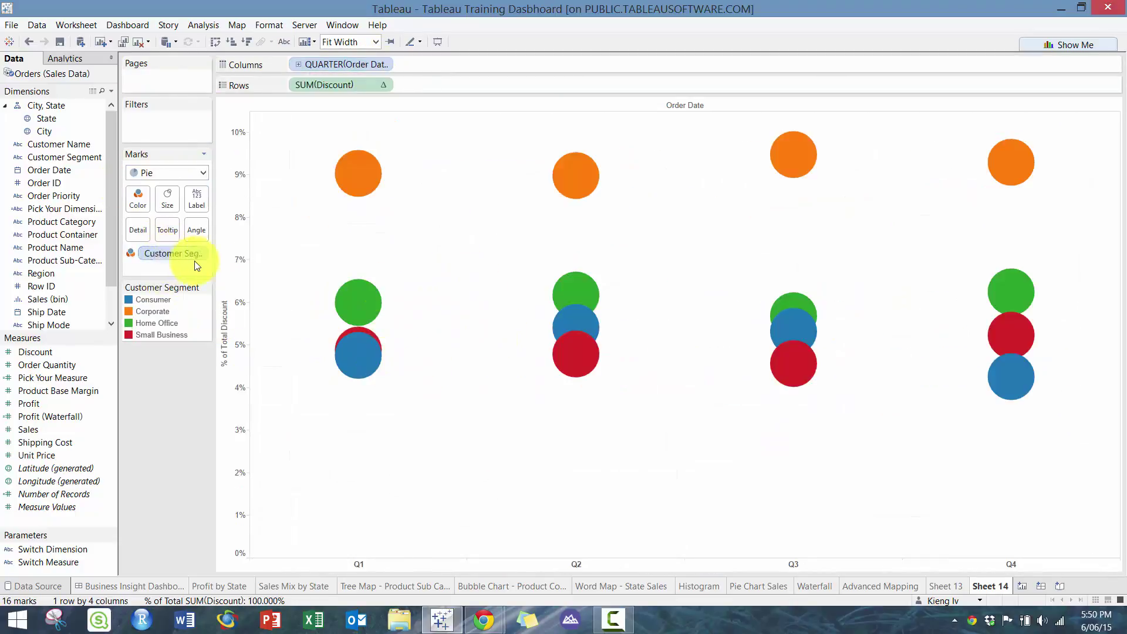
drag(194, 261, 141, 207)
drag(45, 352, 70, 259)
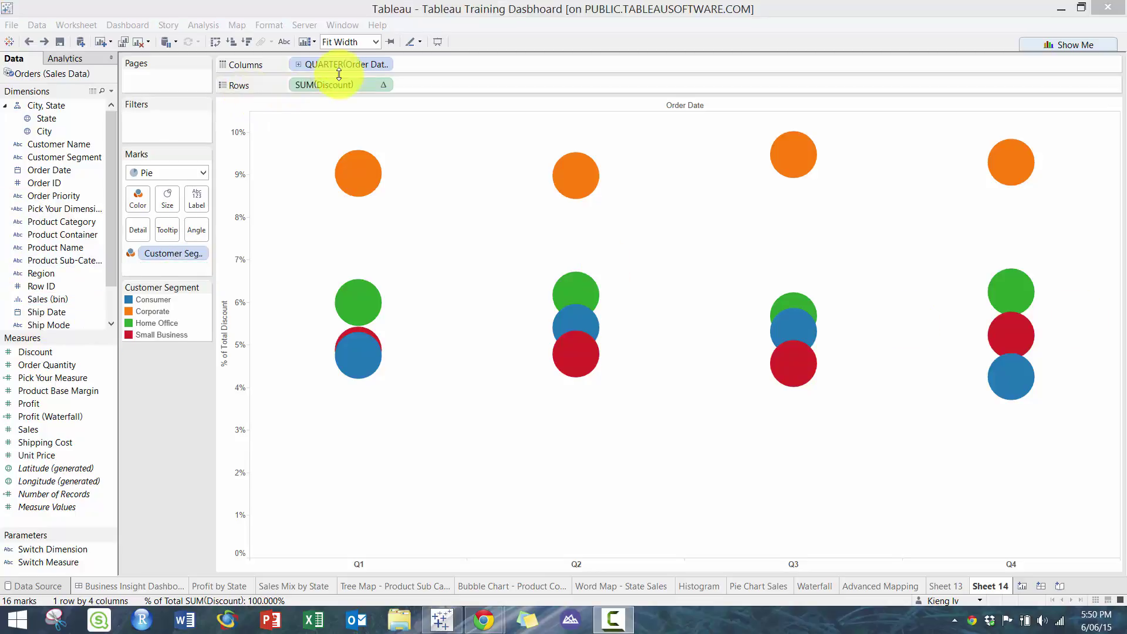
- Reset the marks to Pie and size slices by SUM(Discount), giving four quarterly pies
mouse_move(335, 69)
mouse_down()
mouse_move(327, 88)
mouse_move(343, 72)
mouse_up()
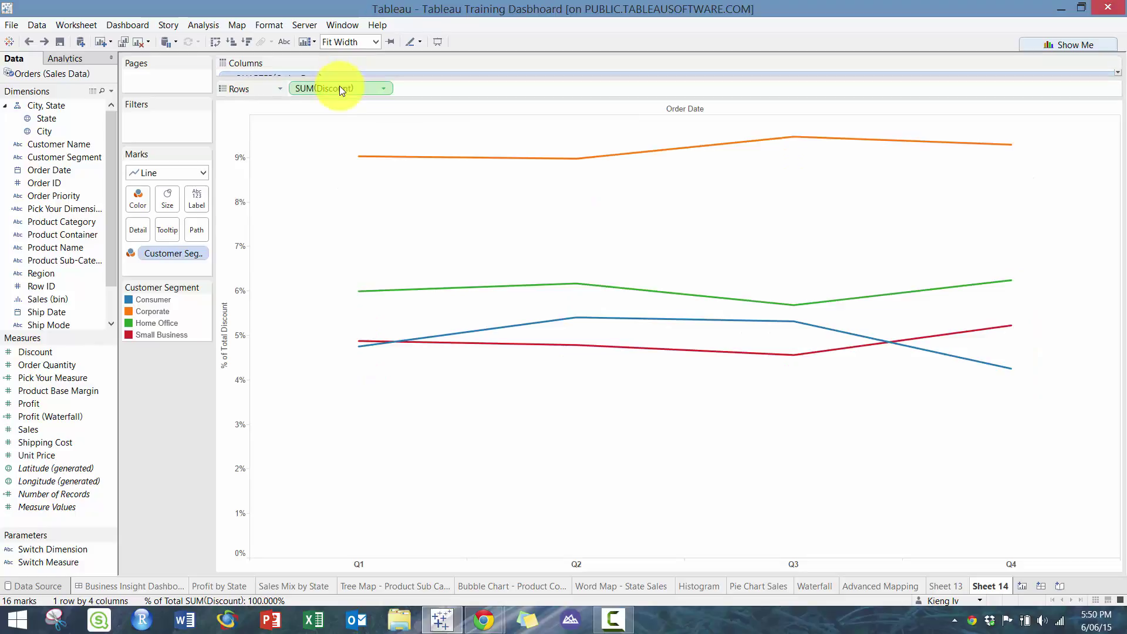
click(198, 173)
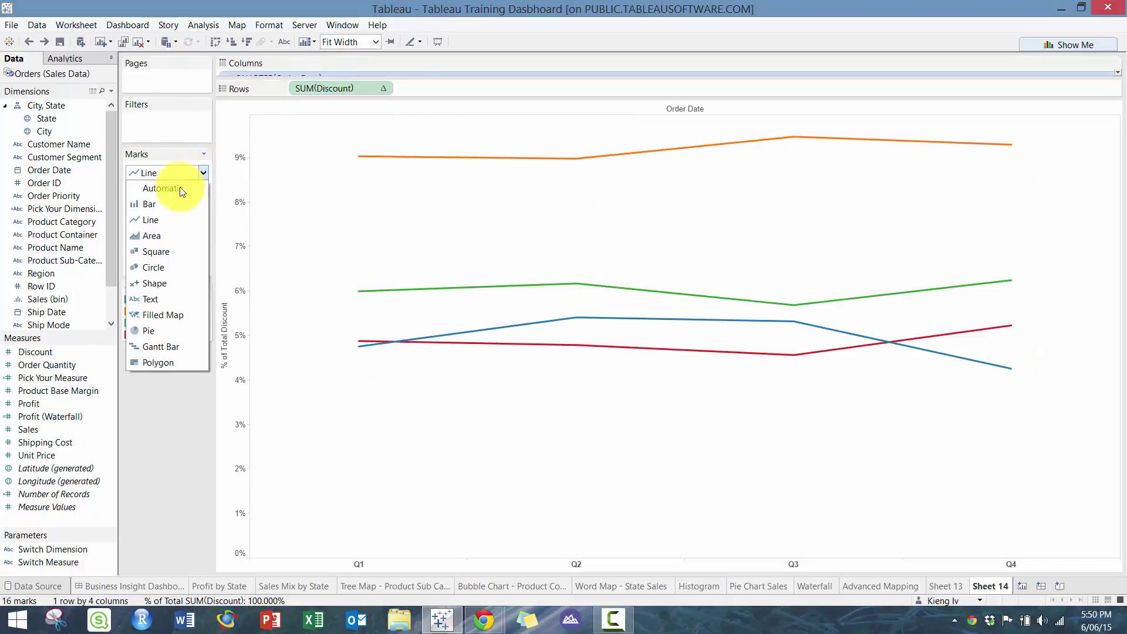
click(164, 329)
drag(450, 78, 415, 70)
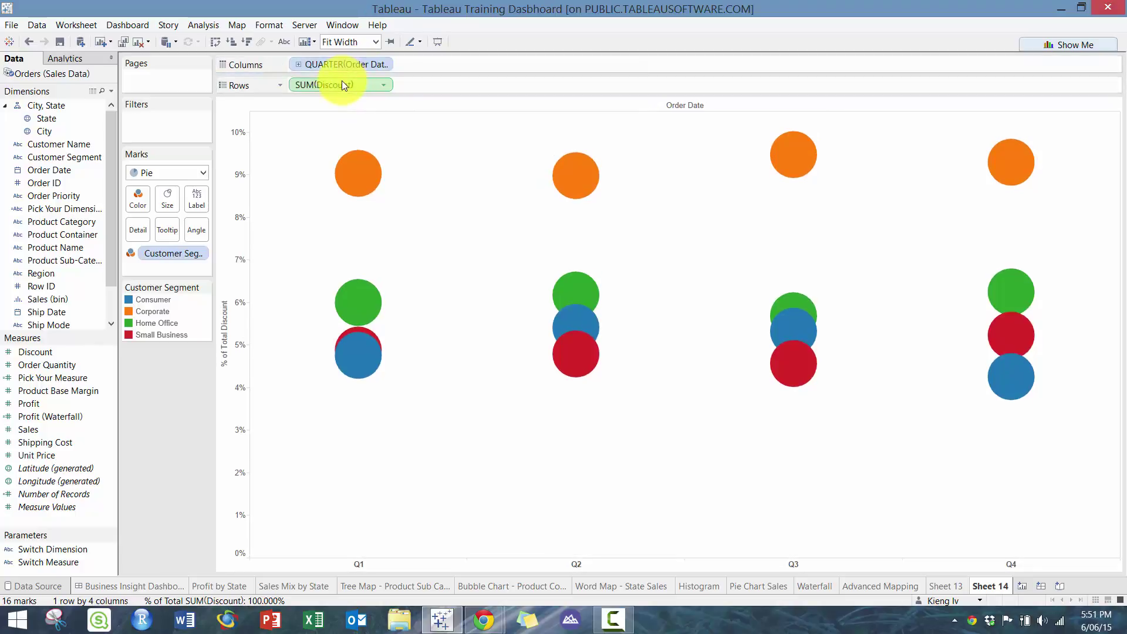
drag(343, 85, 195, 223)
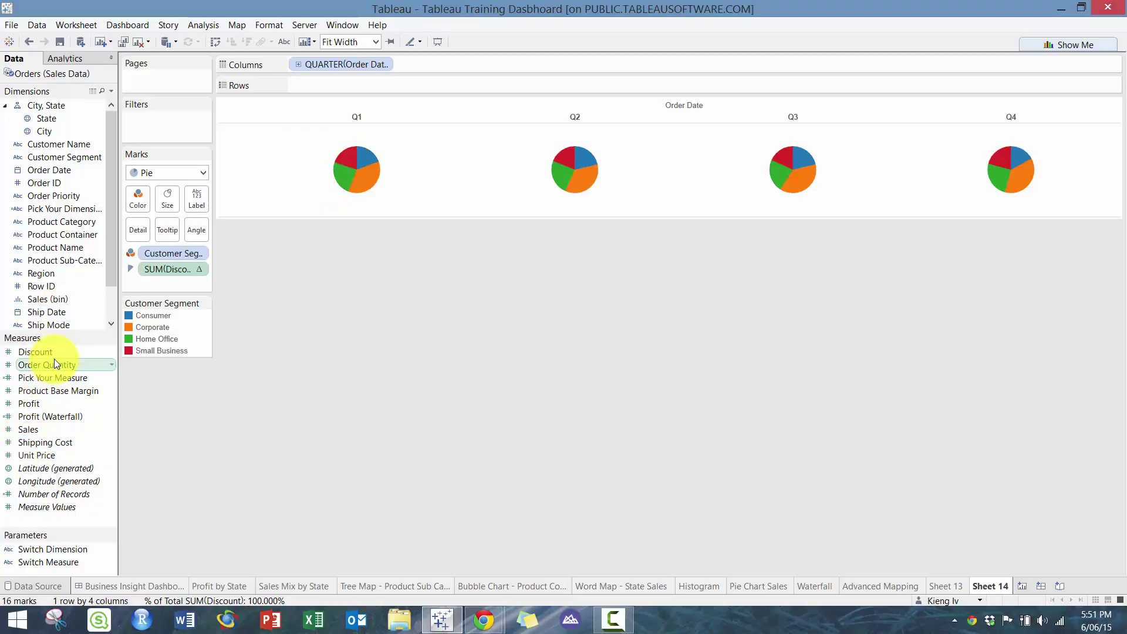
- Label the pie slices with Discount shown as a Percent of Total quick calculation
drag(52, 352, 189, 204)
click(200, 268)
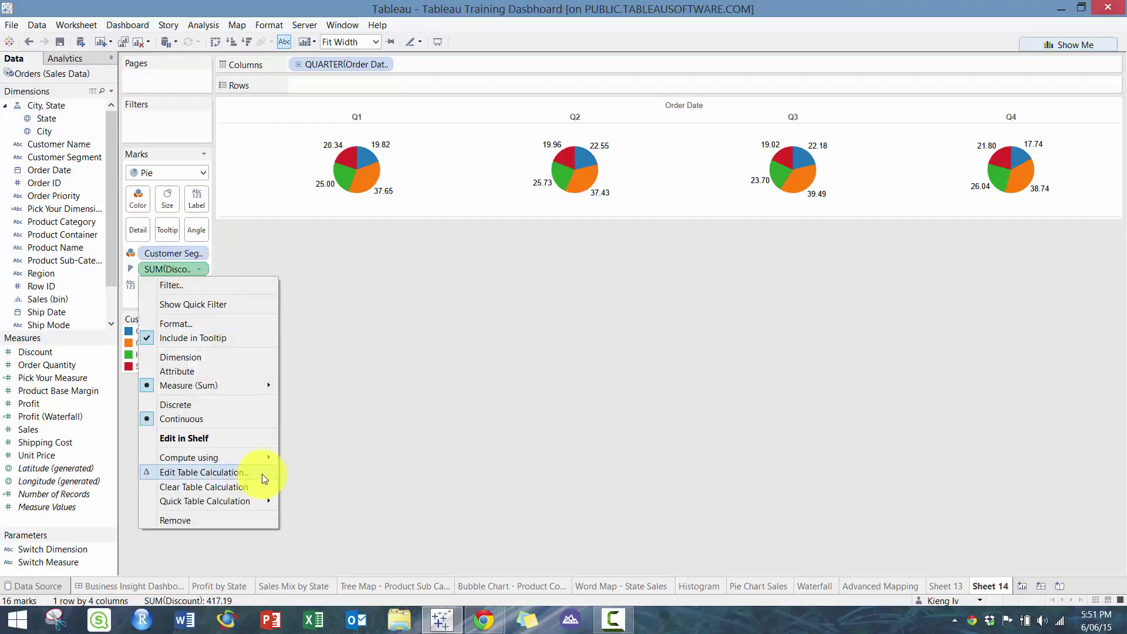
mouse_move(246, 500)
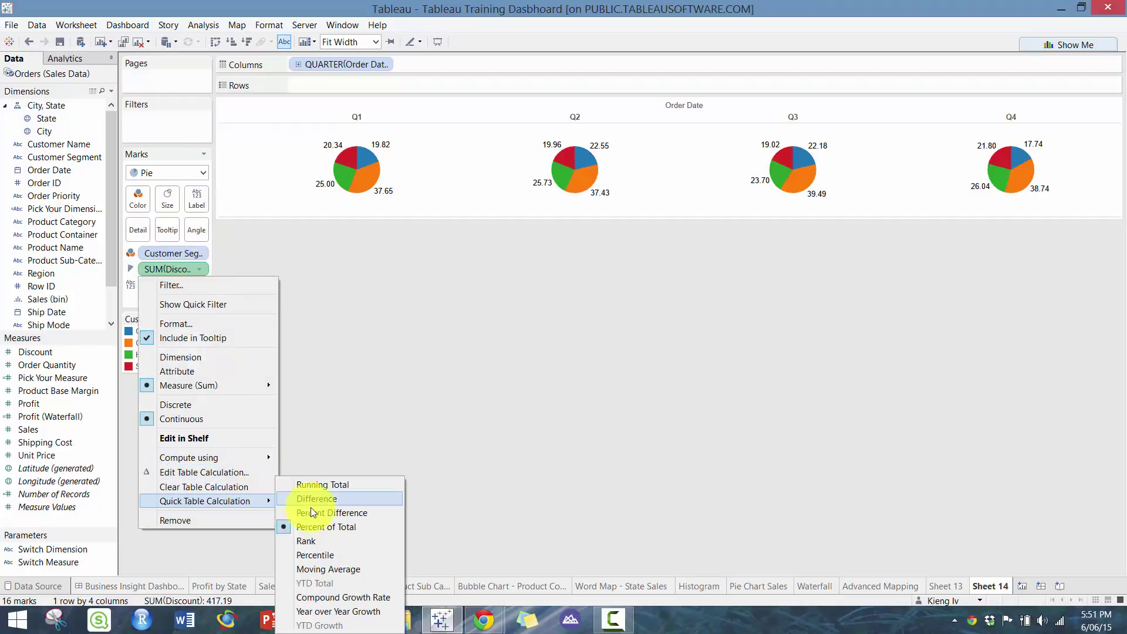
click(393, 338)
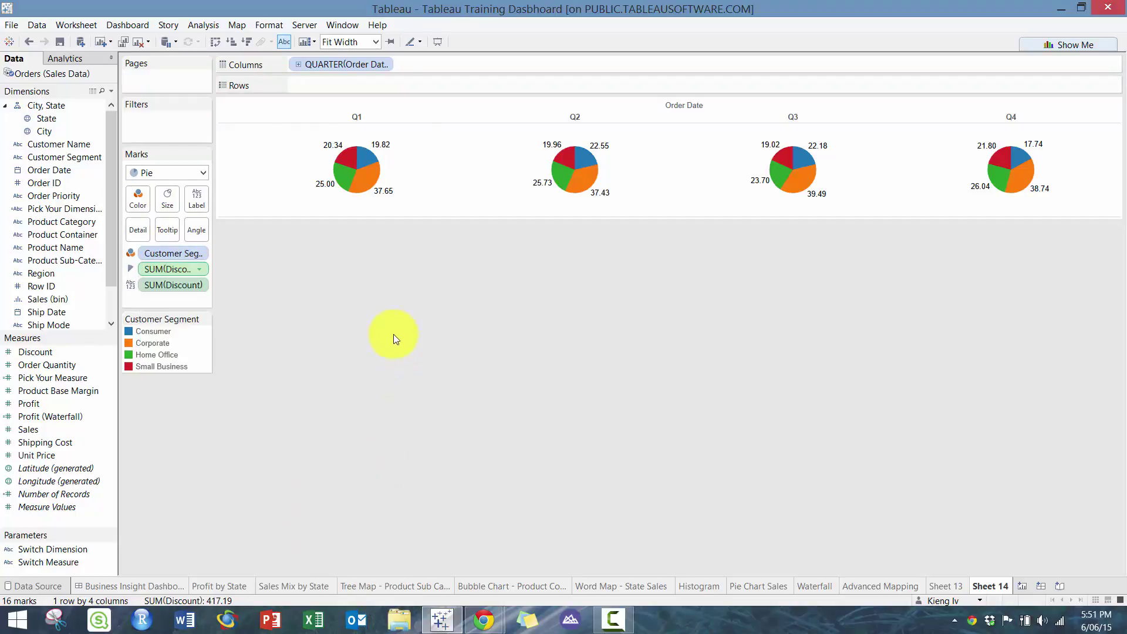
click(202, 286)
mouse_move(248, 487)
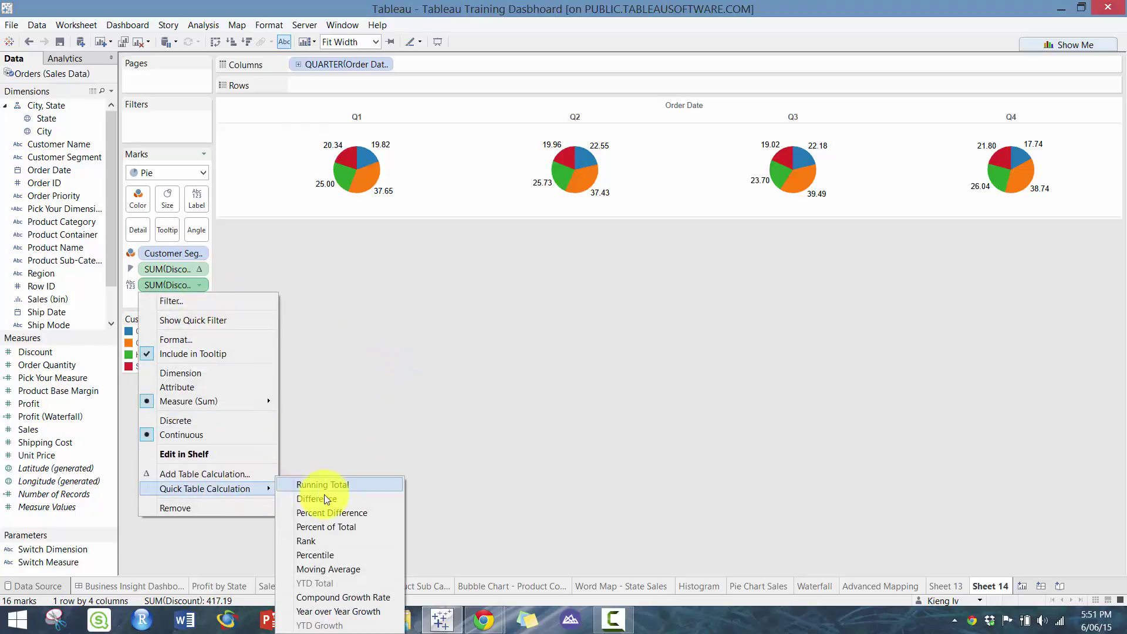
click(334, 524)
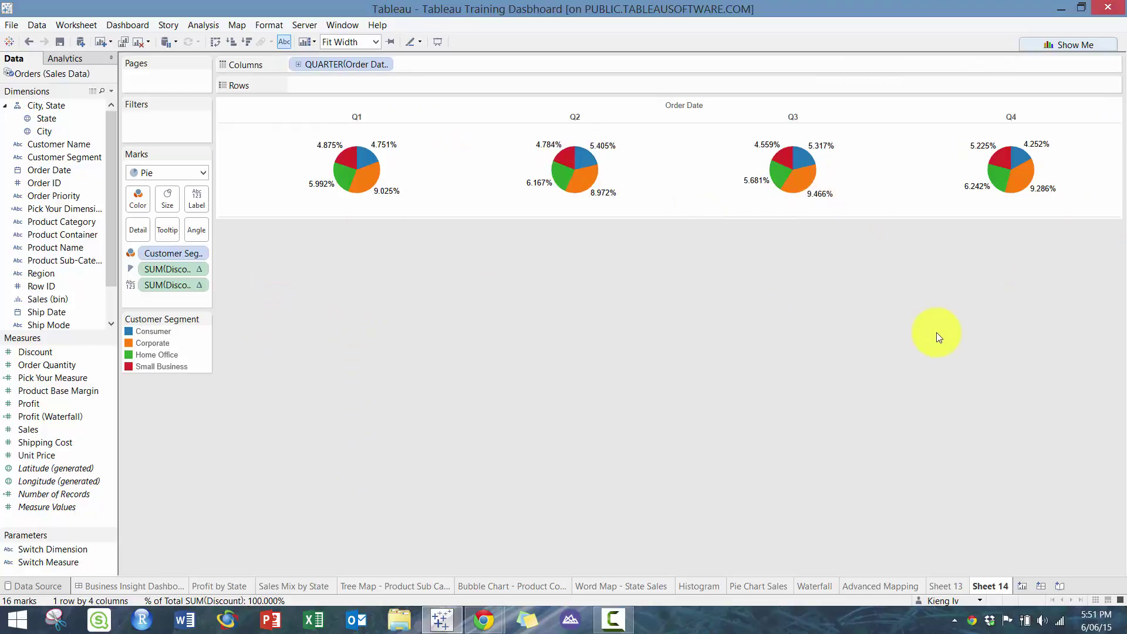
- Try computing the label percentages Table (Down), then add and undo raw Discount labels
click(199, 286)
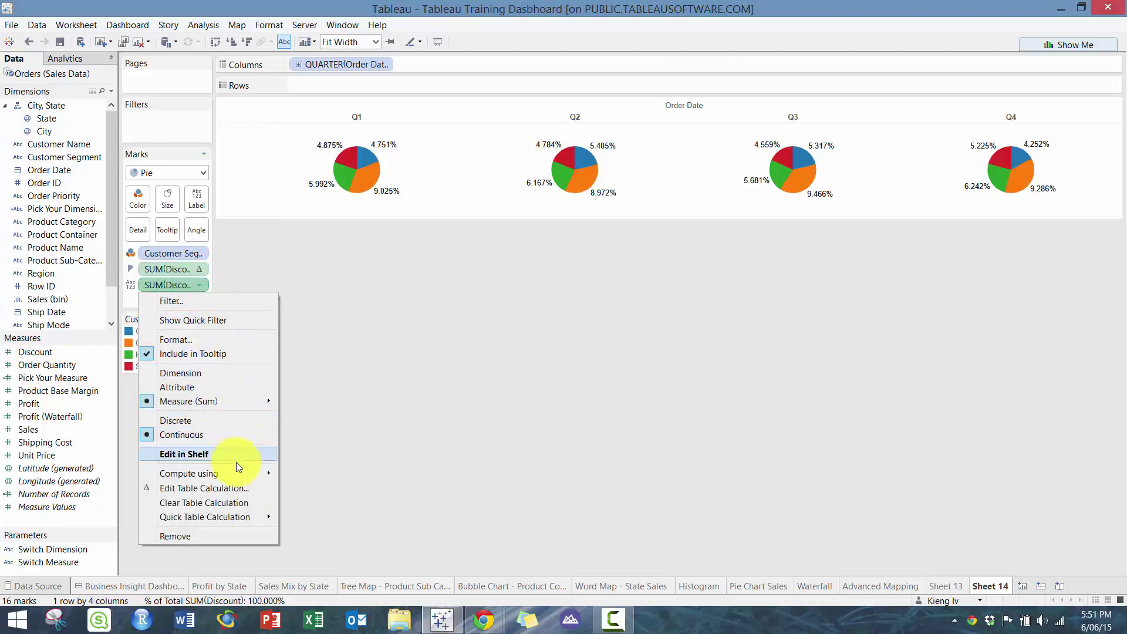
click(243, 494)
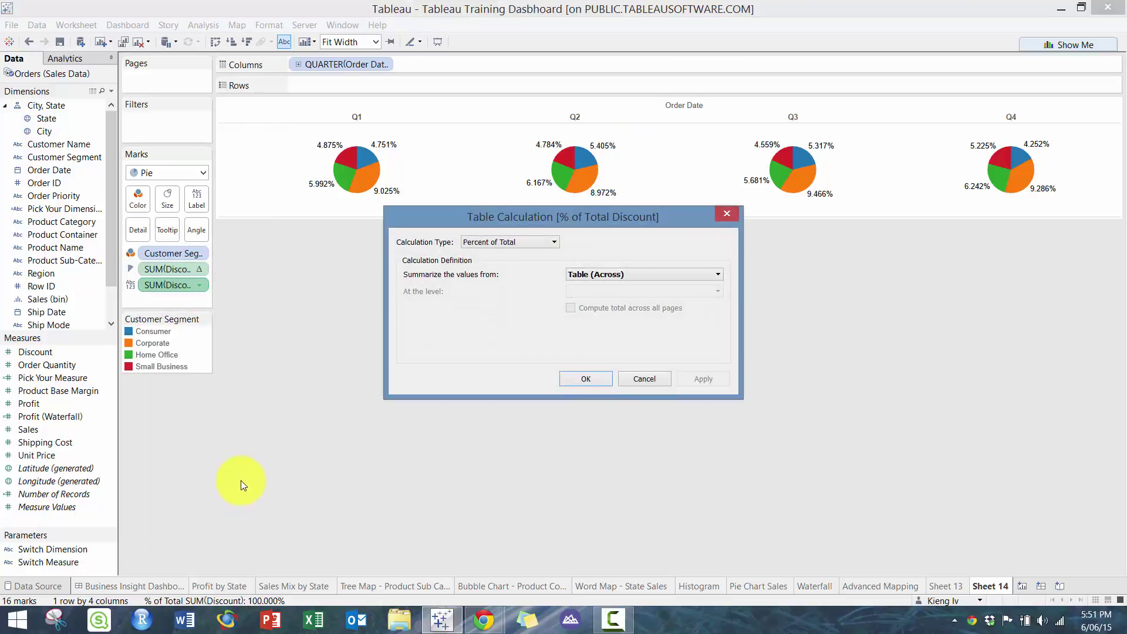
click(611, 276)
click(611, 298)
click(703, 378)
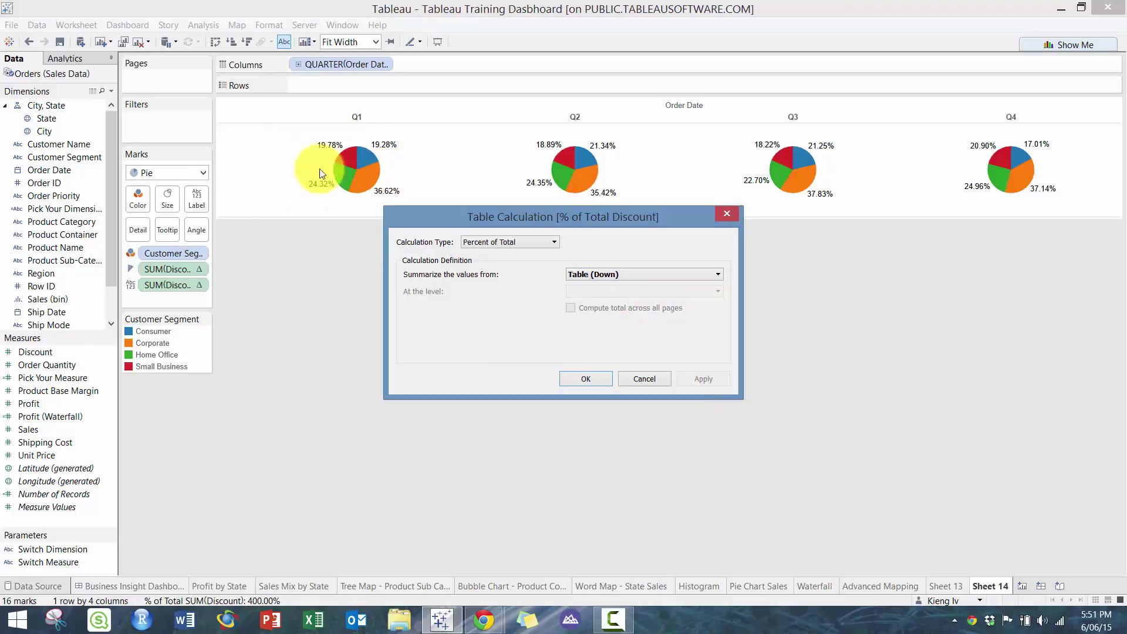
click(585, 378)
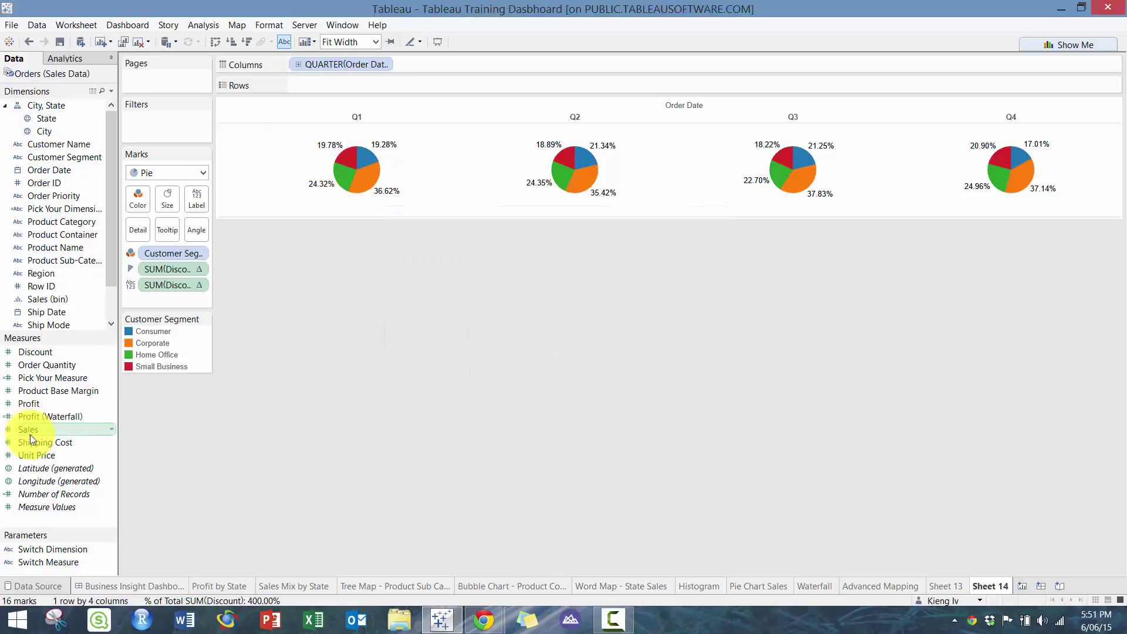
drag(36, 352, 196, 201)
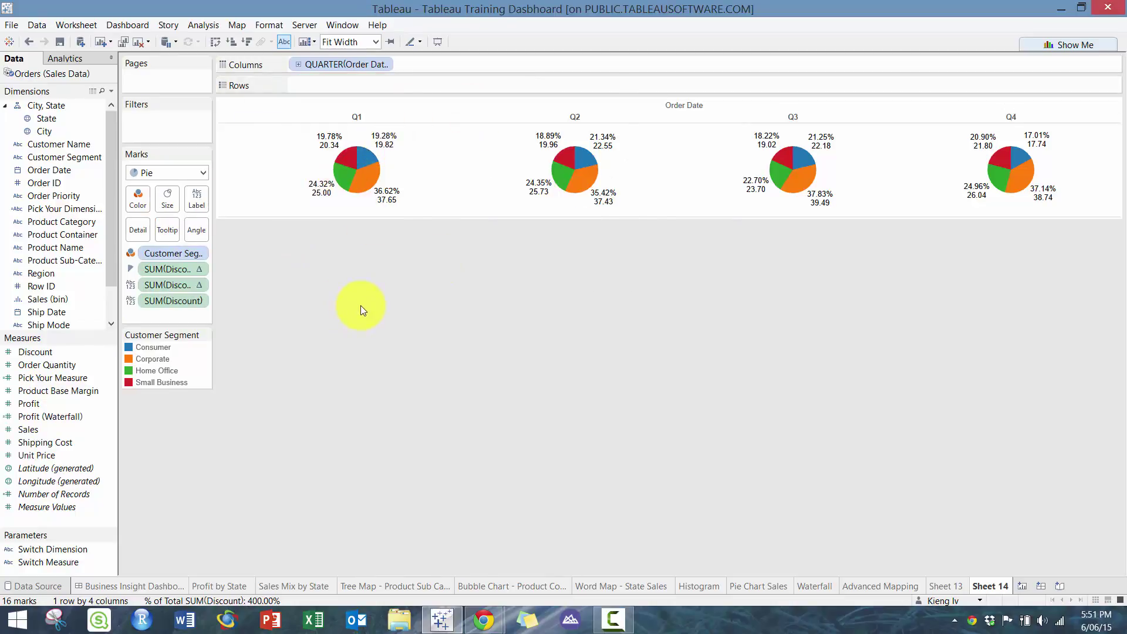
key(ctrl+z)
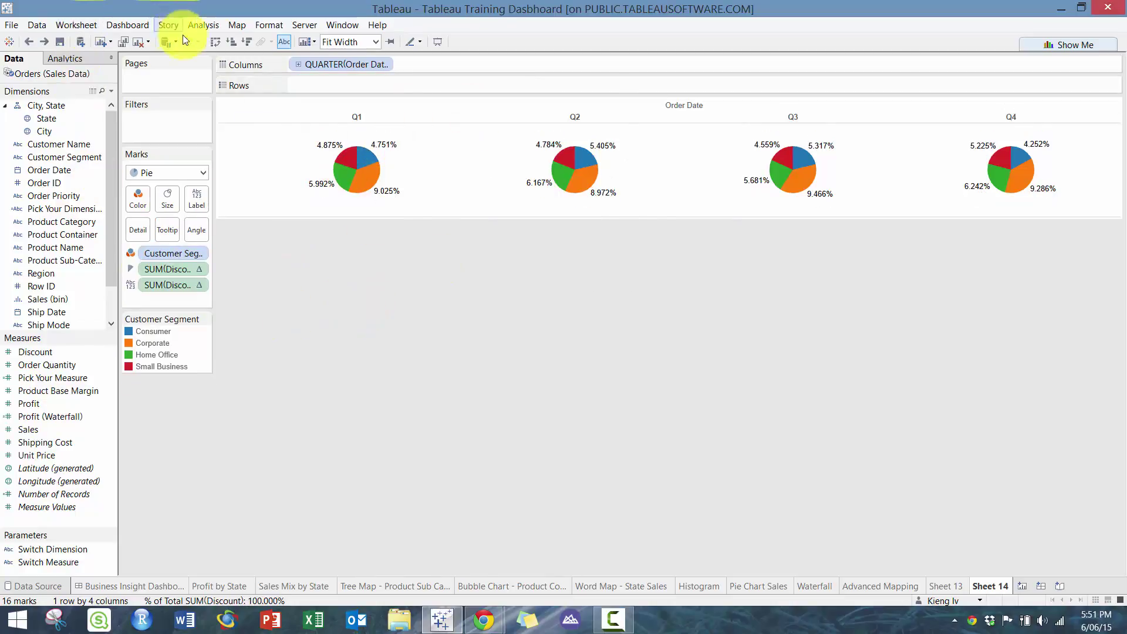
- Clear the sheet, use Normal view size, and plot total Discount by order year
click(139, 46)
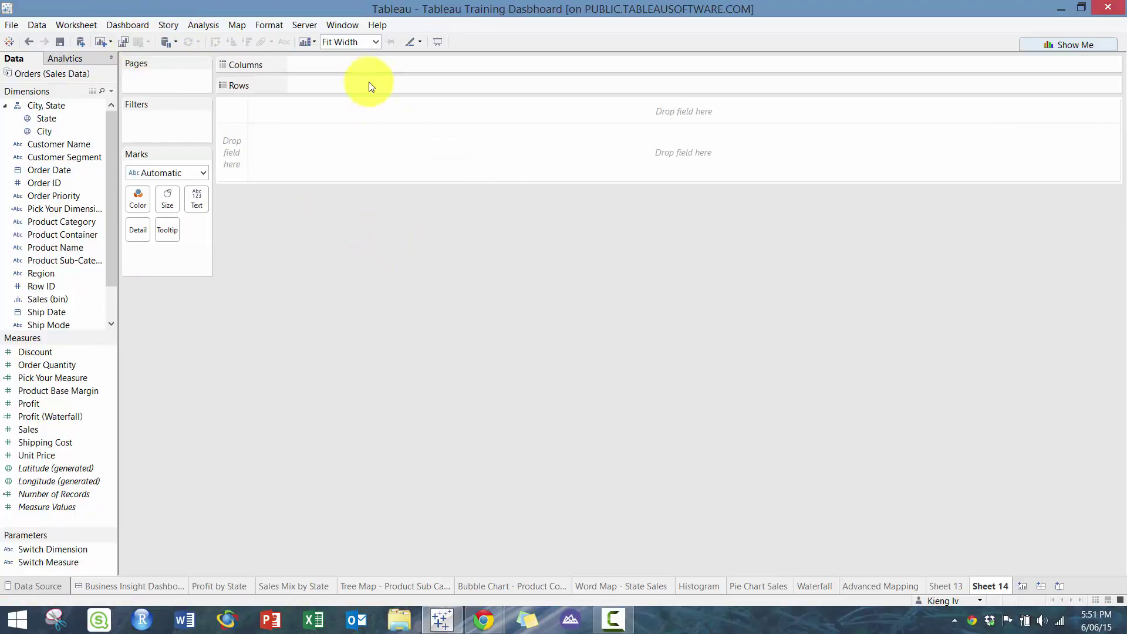
click(344, 40)
click(339, 56)
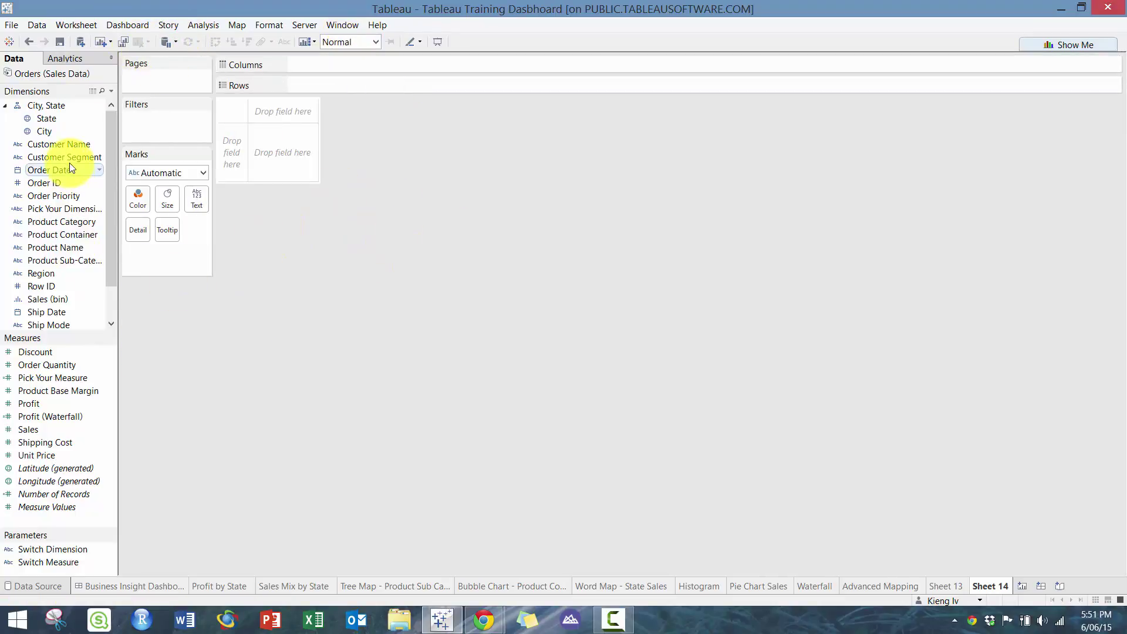
drag(62, 171, 381, 65)
drag(68, 355, 363, 88)
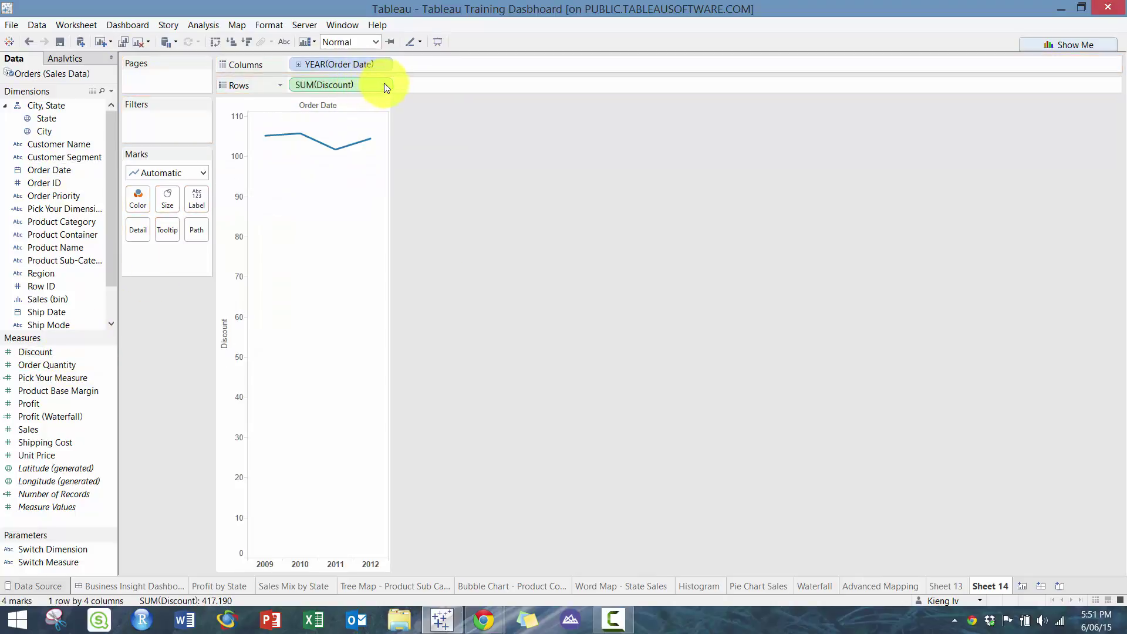
- Turn the Discount line into a Rank and add a raw Discount line beneath it
click(384, 86)
mouse_move(424, 301)
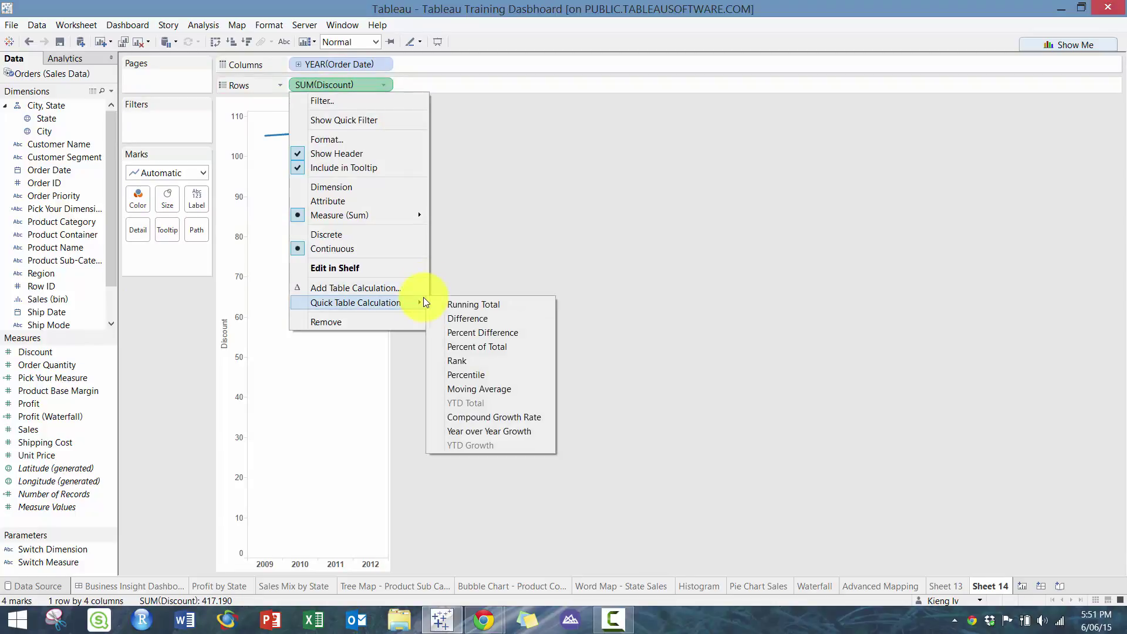
click(492, 359)
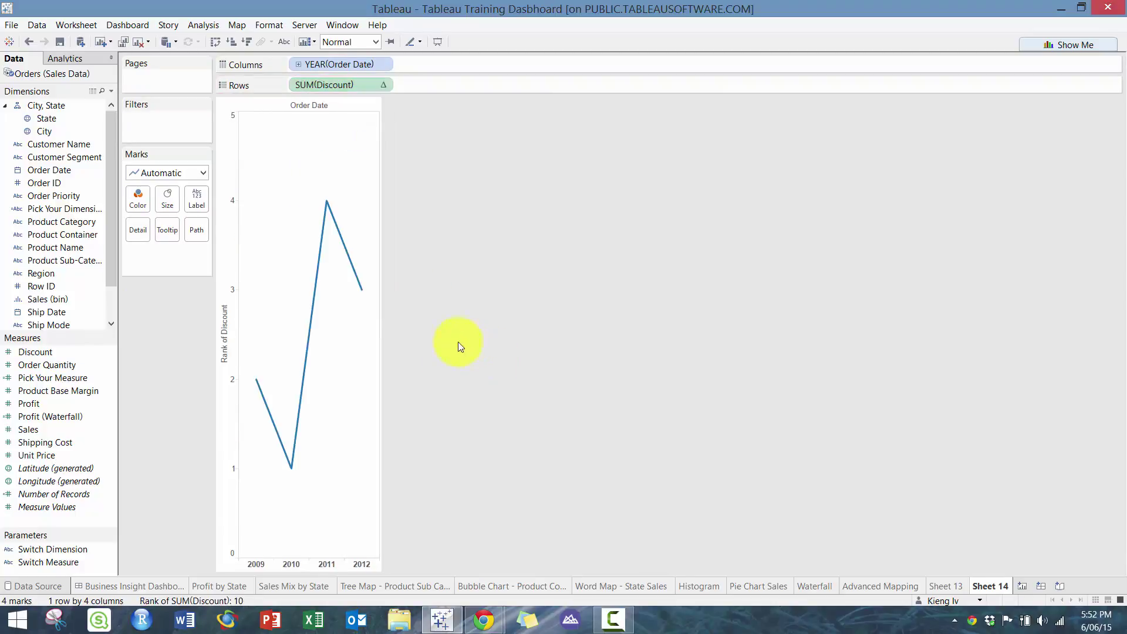
mouse_move(264, 385)
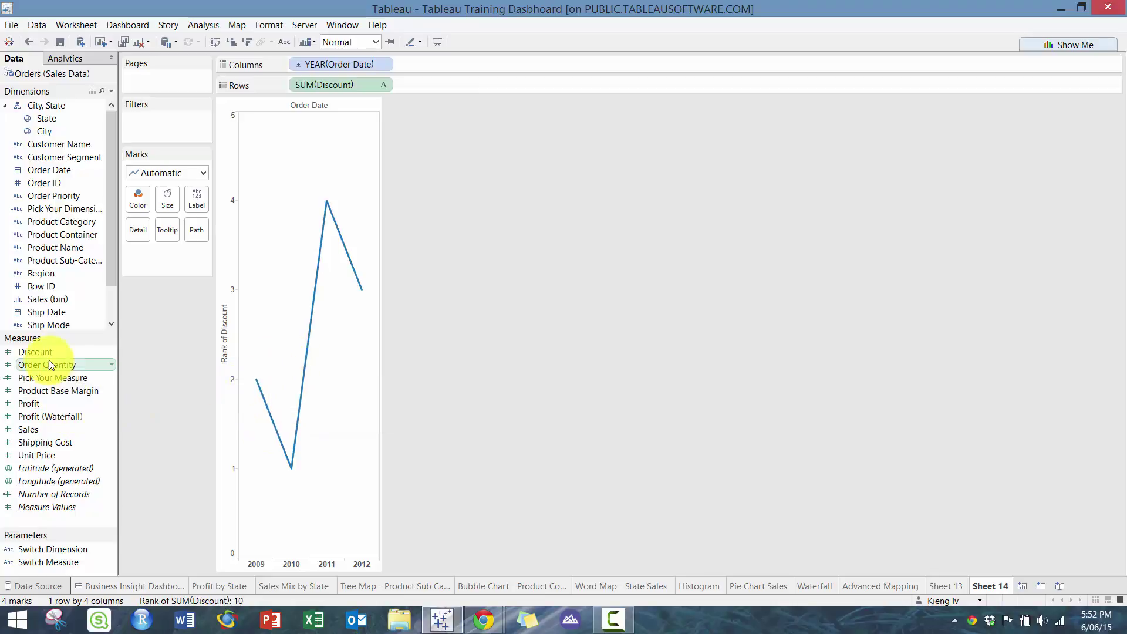
drag(63, 339, 450, 83)
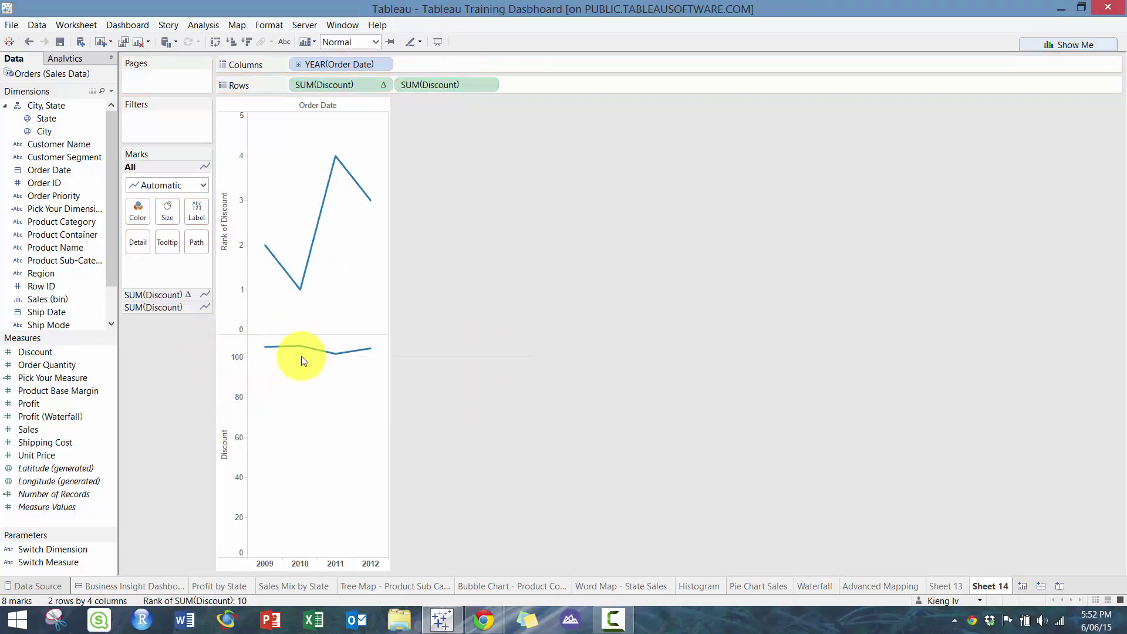
mouse_move(295, 353)
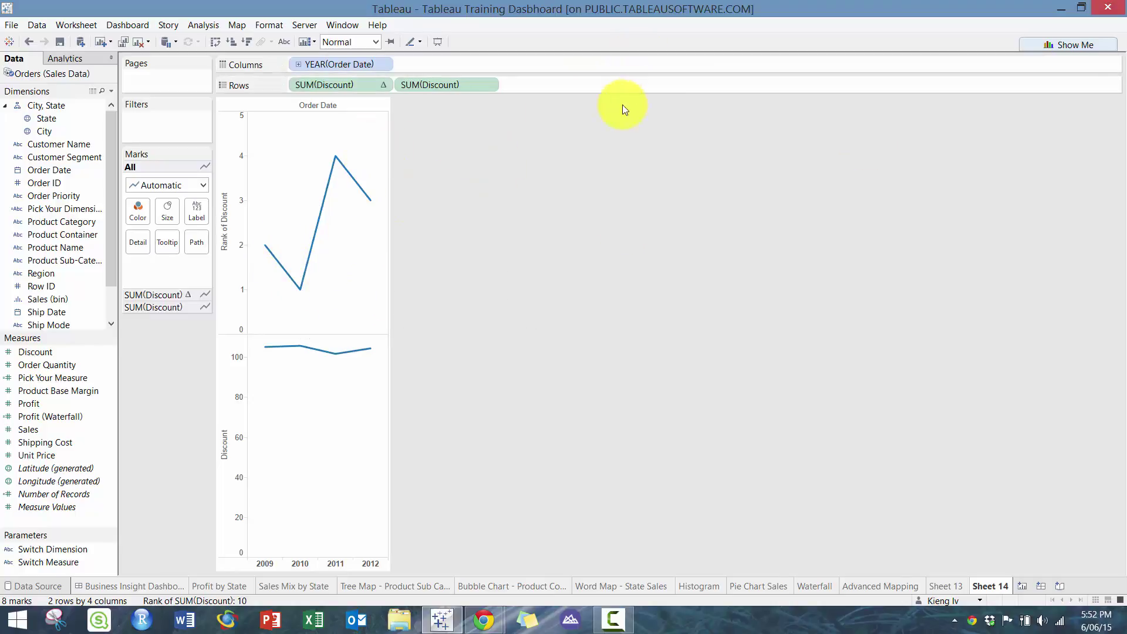
- Chart total Profit per Customer Name as descending bars, then drag Profit onto Filters
click(139, 42)
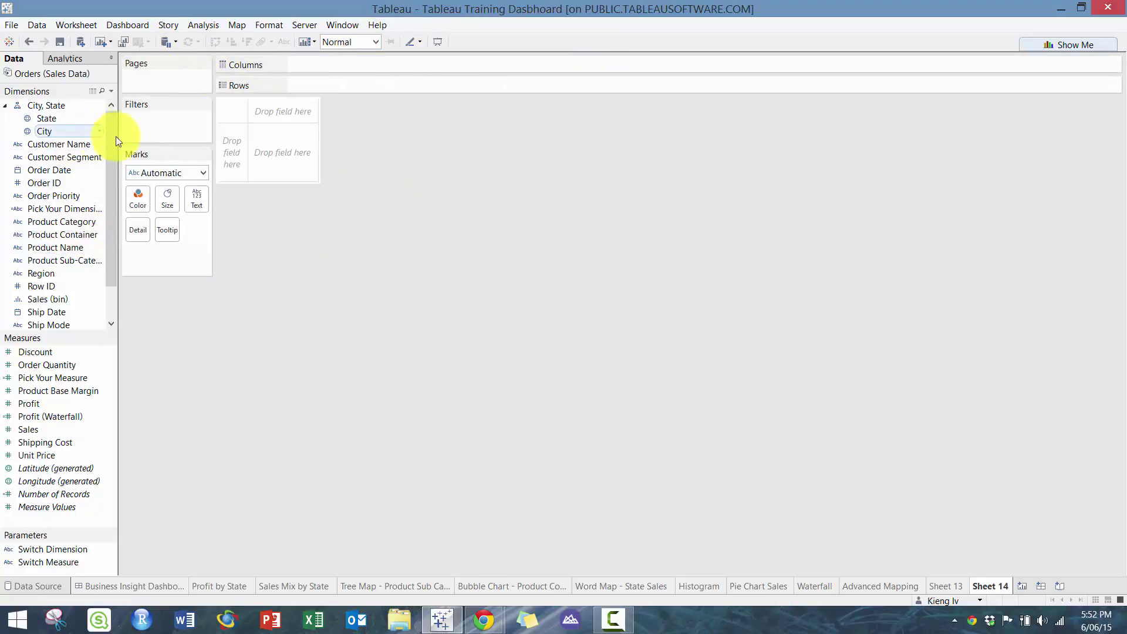
drag(77, 146, 348, 88)
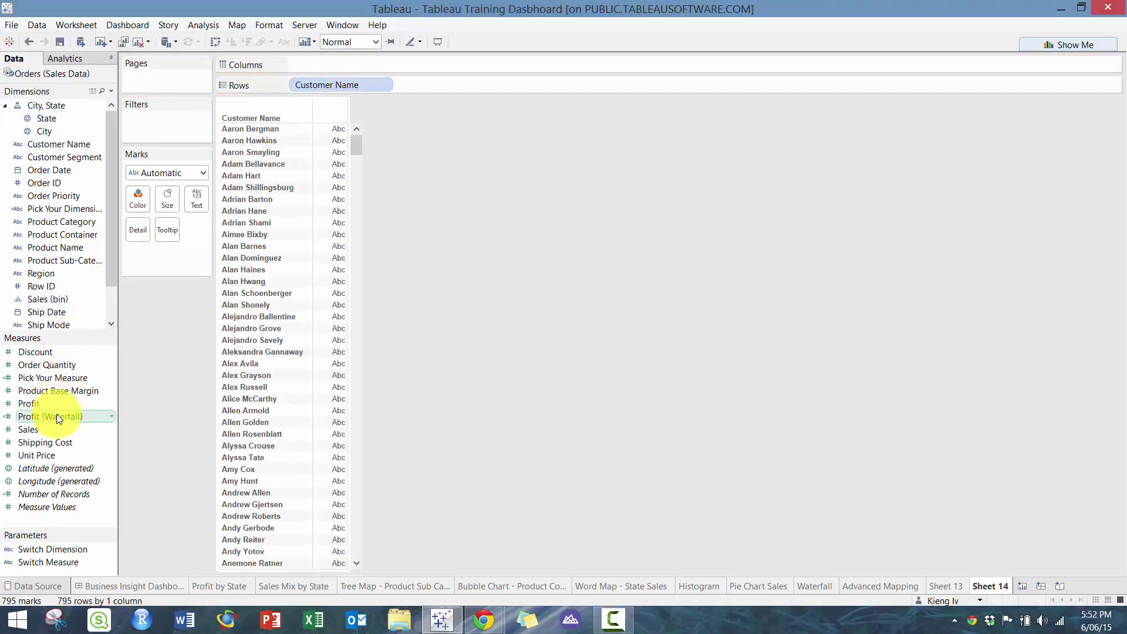
drag(52, 405, 376, 66)
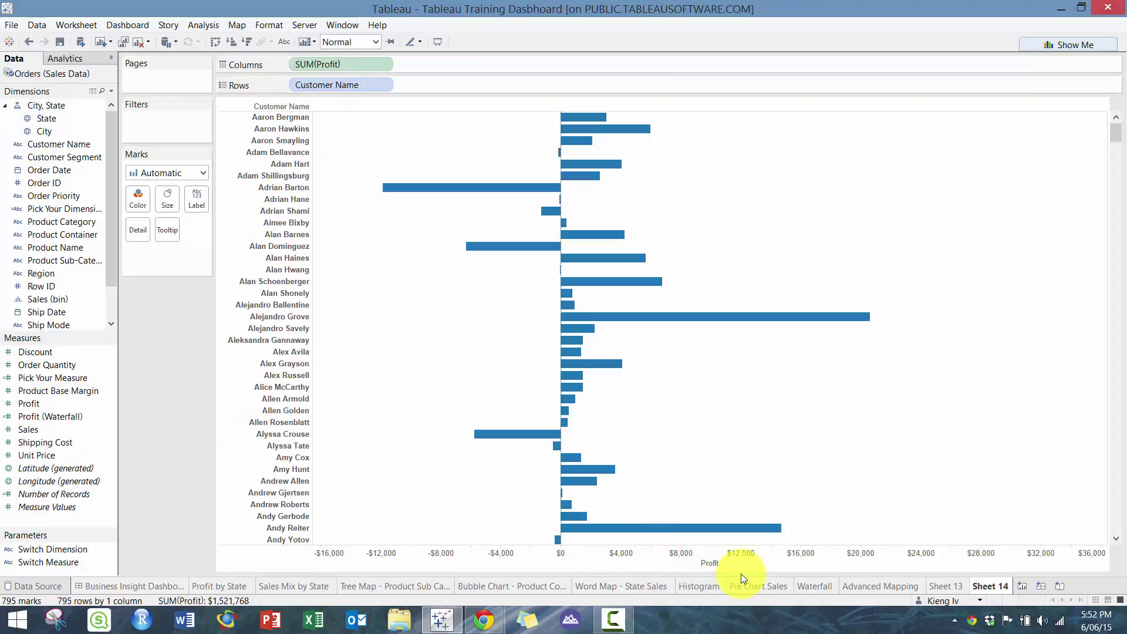
click(724, 565)
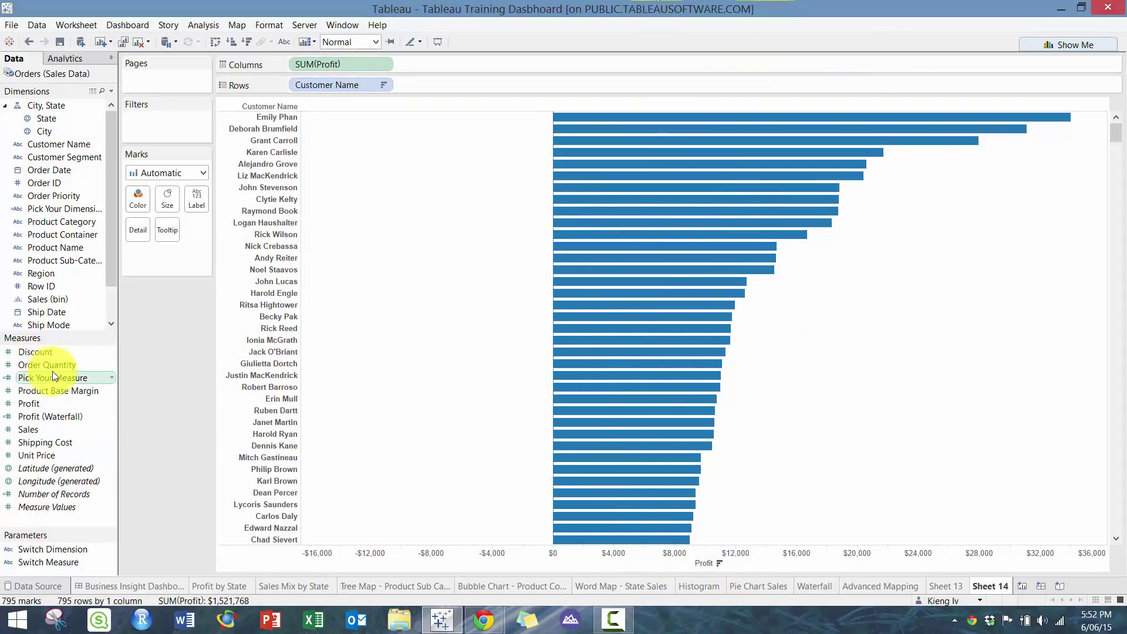
drag(76, 406, 155, 132)
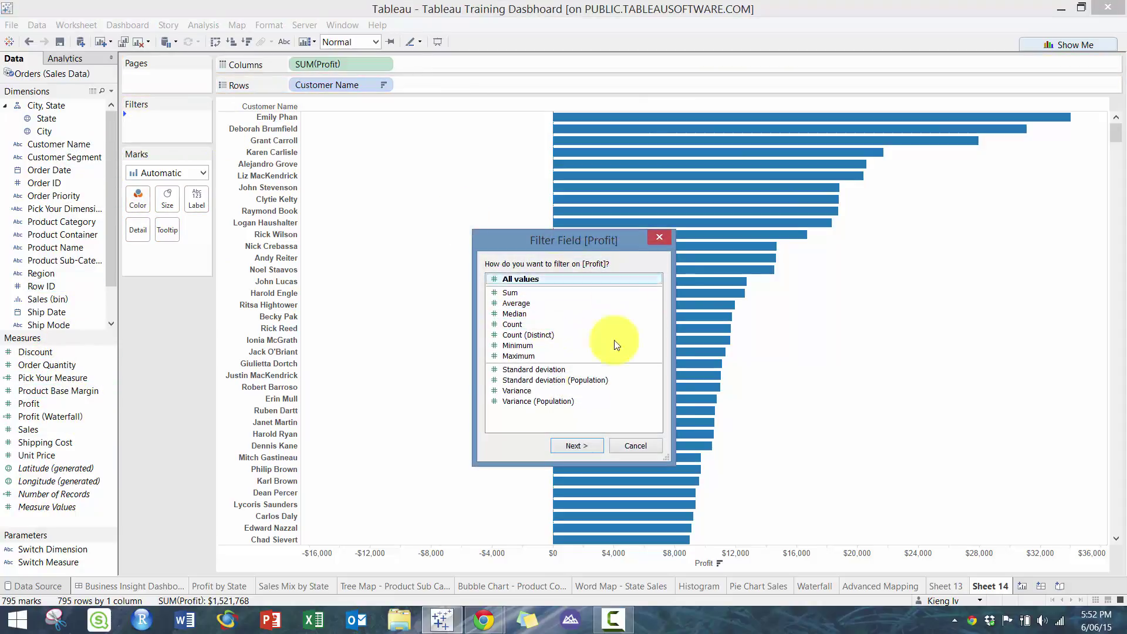
- Filter on SUM(Profit) as a Rank limited to 1–10
double_click(506, 293)
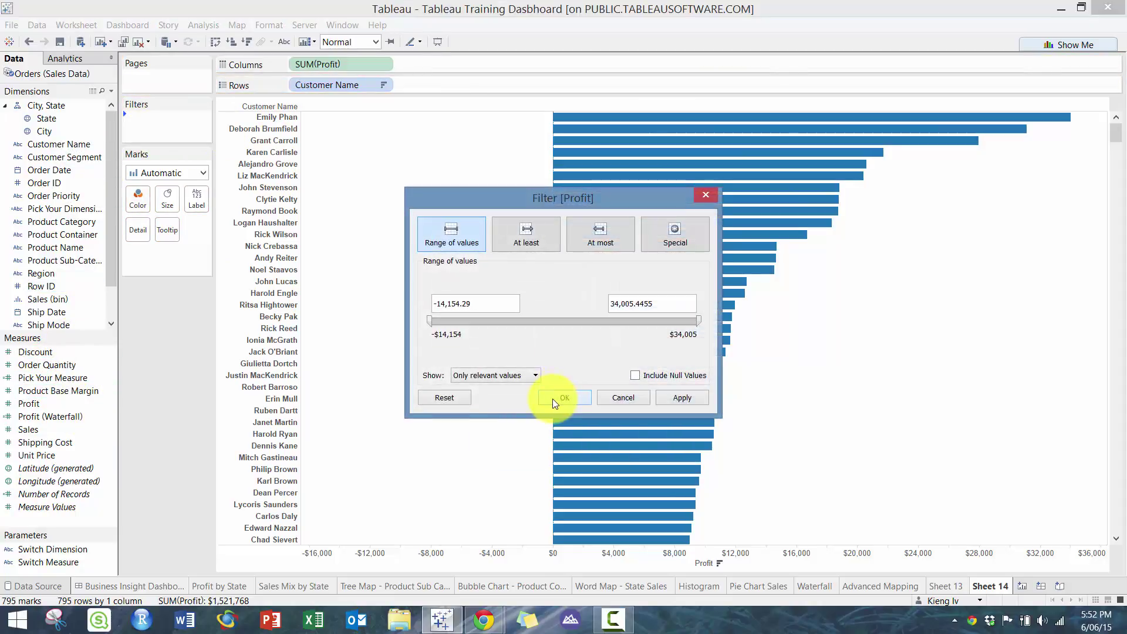
click(554, 399)
click(202, 119)
mouse_move(229, 263)
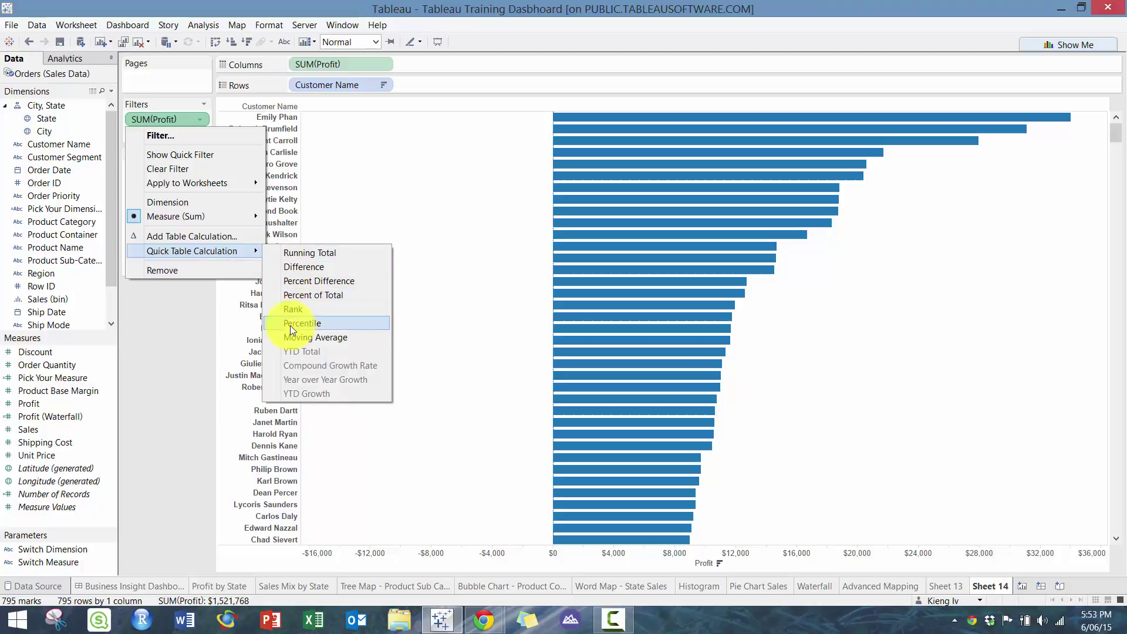
click(301, 308)
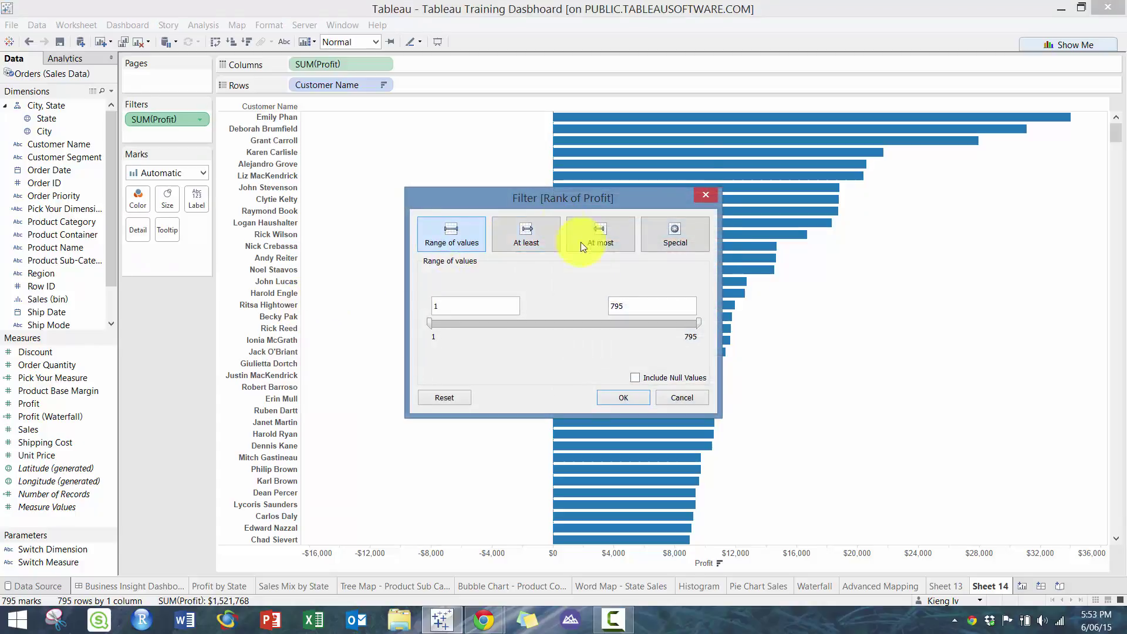
double_click(640, 304)
text(10)
key(Return)
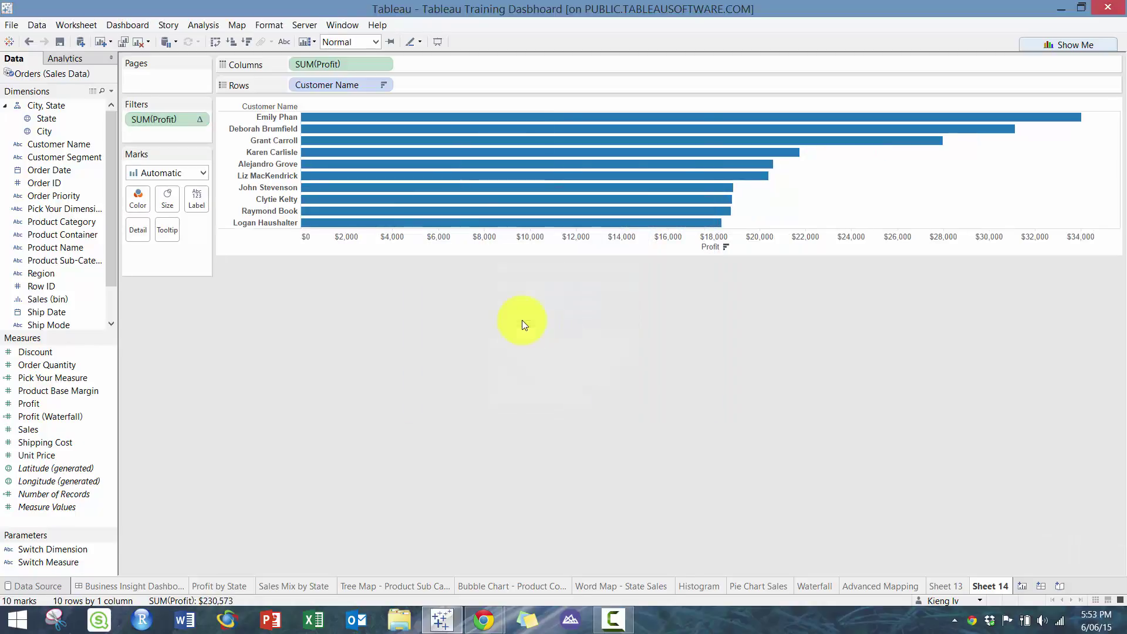
- Show the rank quick filter, briefly change its maximum, then restore it to 10
click(200, 119)
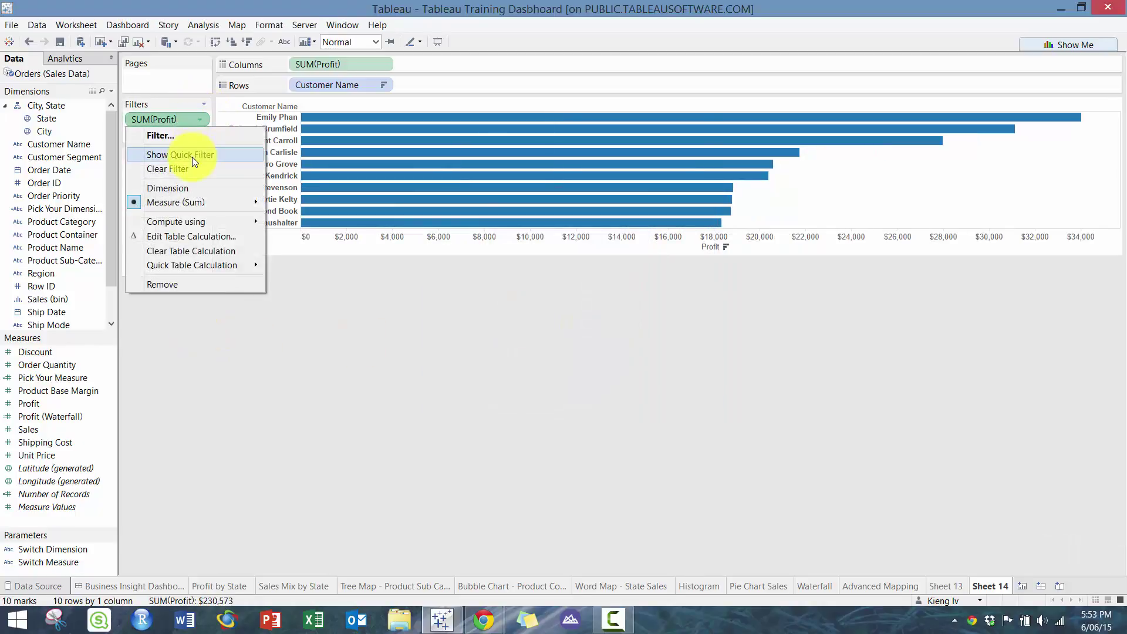
click(192, 156)
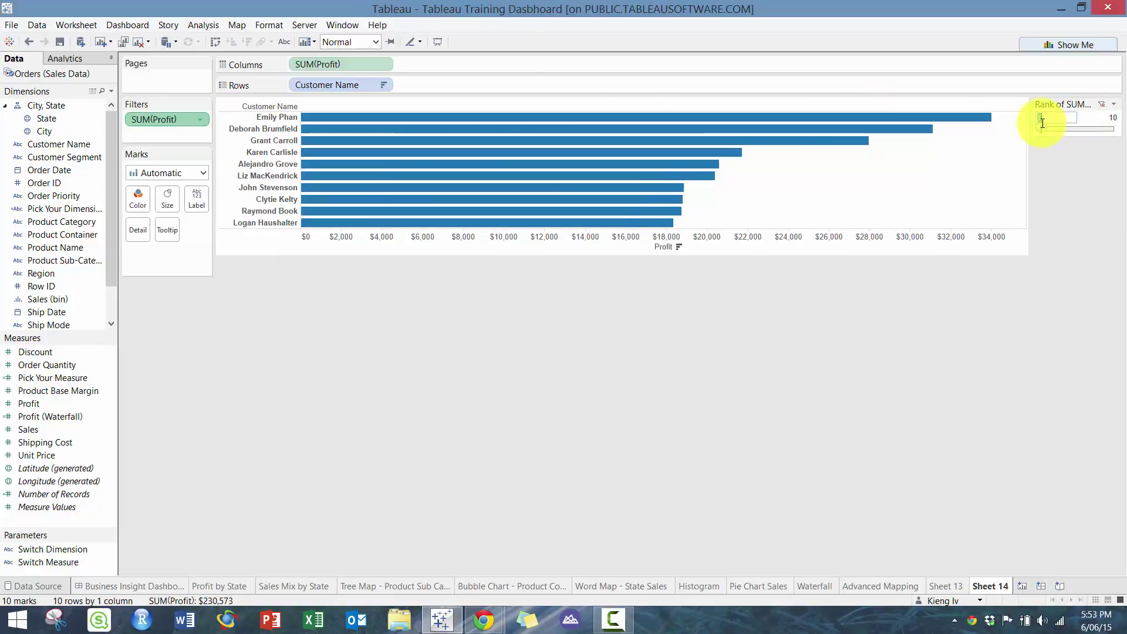
click(1103, 120)
text(25)
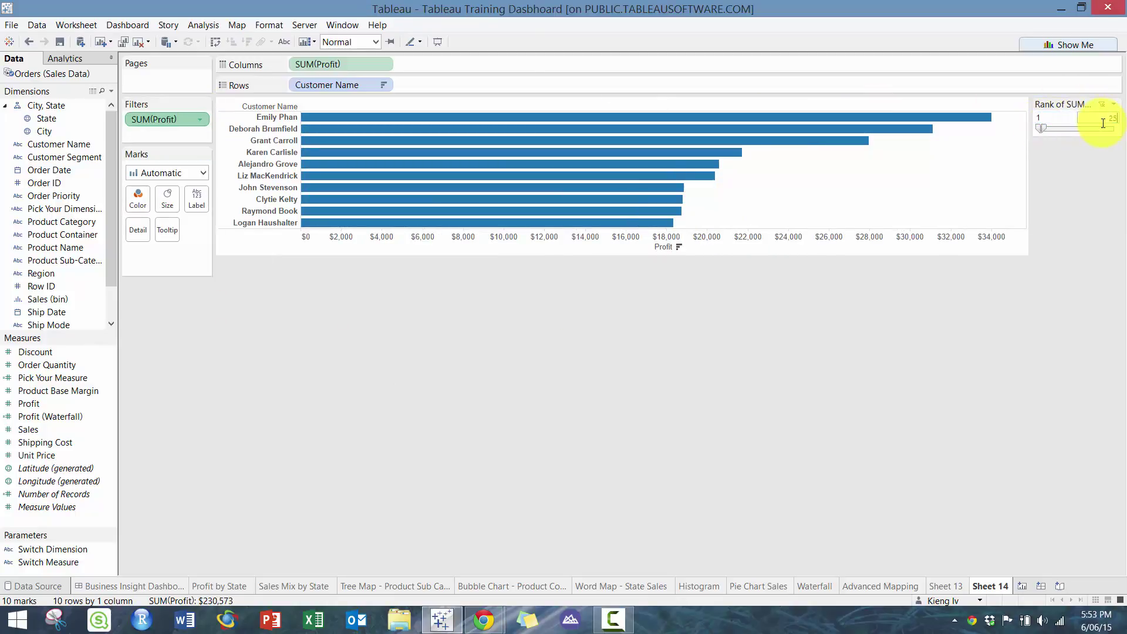
key(Return)
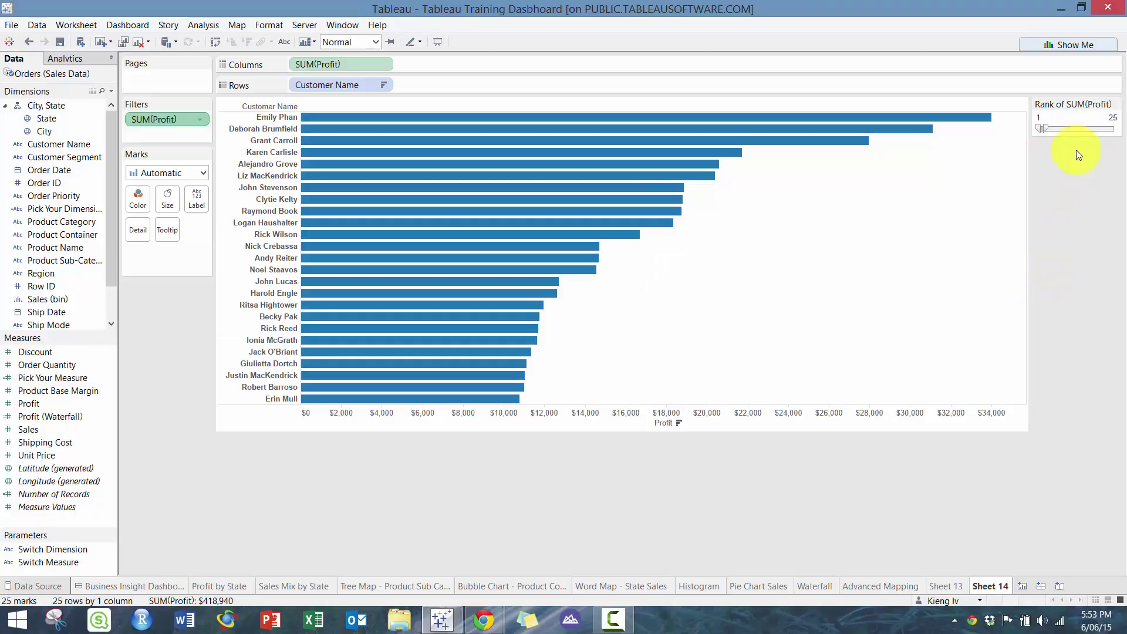
click(1109, 118)
text(10)
key(Return)
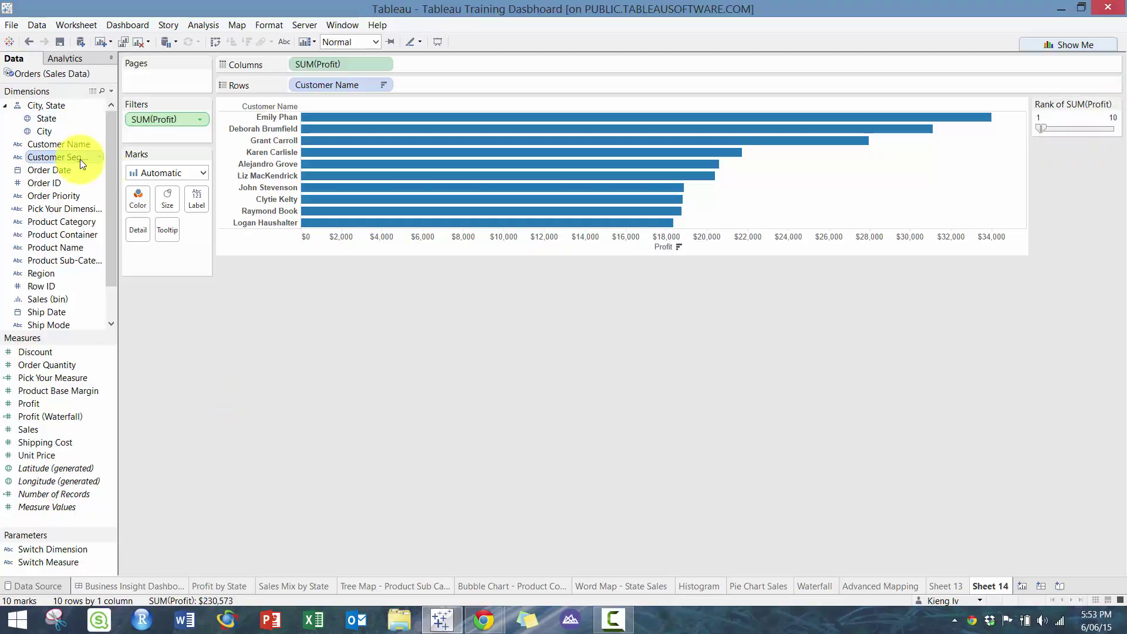
- Colour the profit bars by Customer Segment and scroll through the 40 listed customers
drag(80, 159, 140, 204)
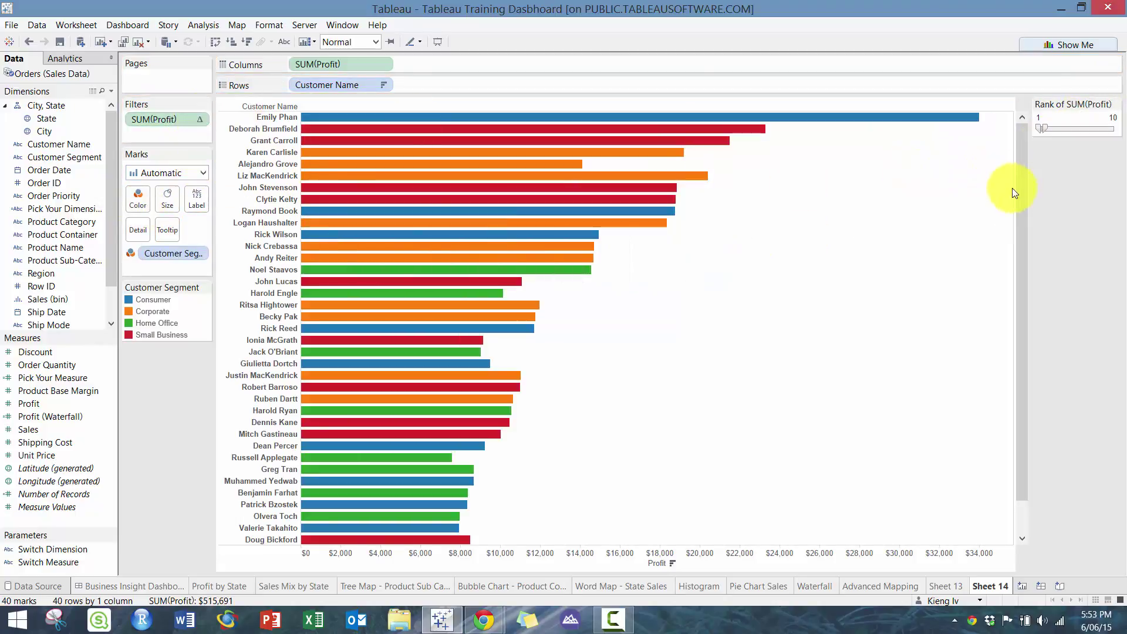
drag(1024, 234, 307, 538)
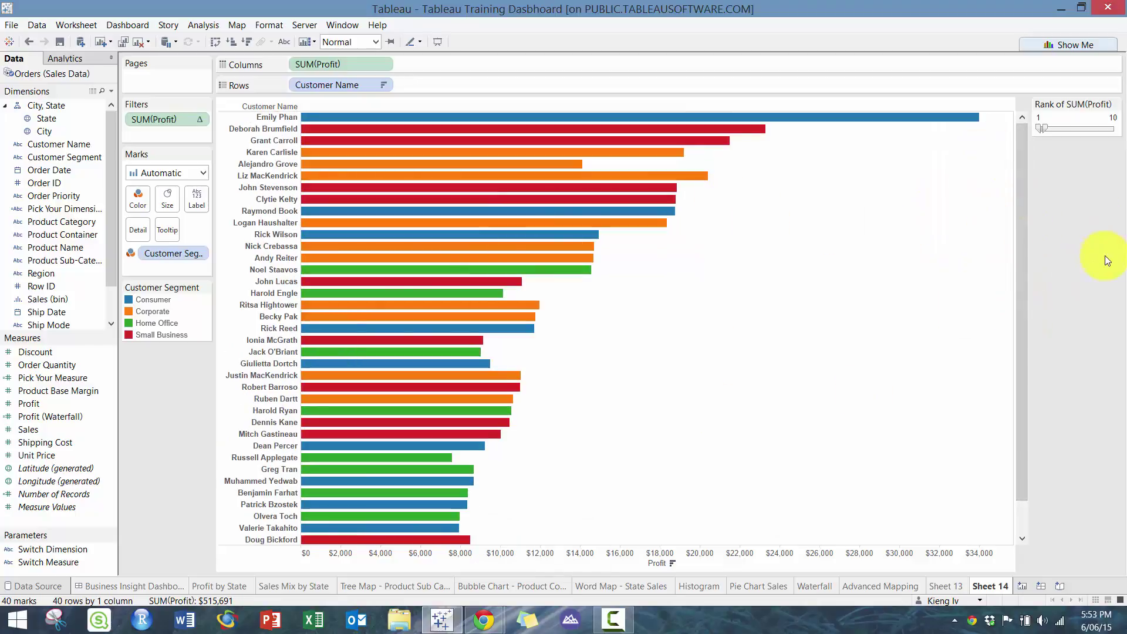
drag(1025, 282, 1017, 407)
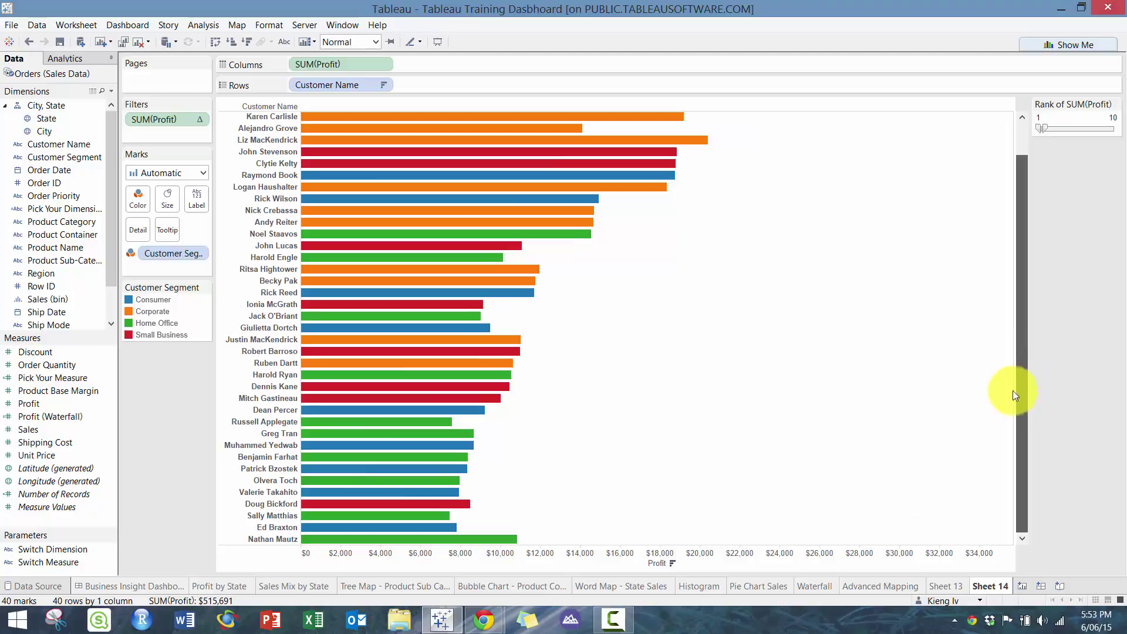
drag(1009, 366, 973, 224)
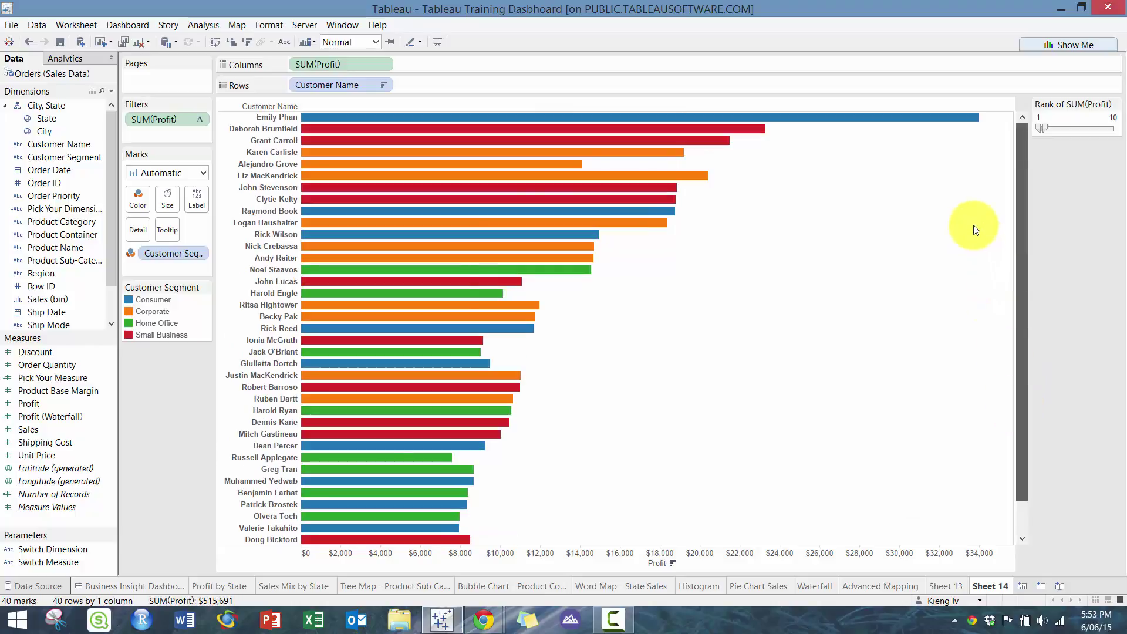
- Make the Profit rank address Customer Segment and Customer Name in Advanced settings
click(200, 124)
click(182, 237)
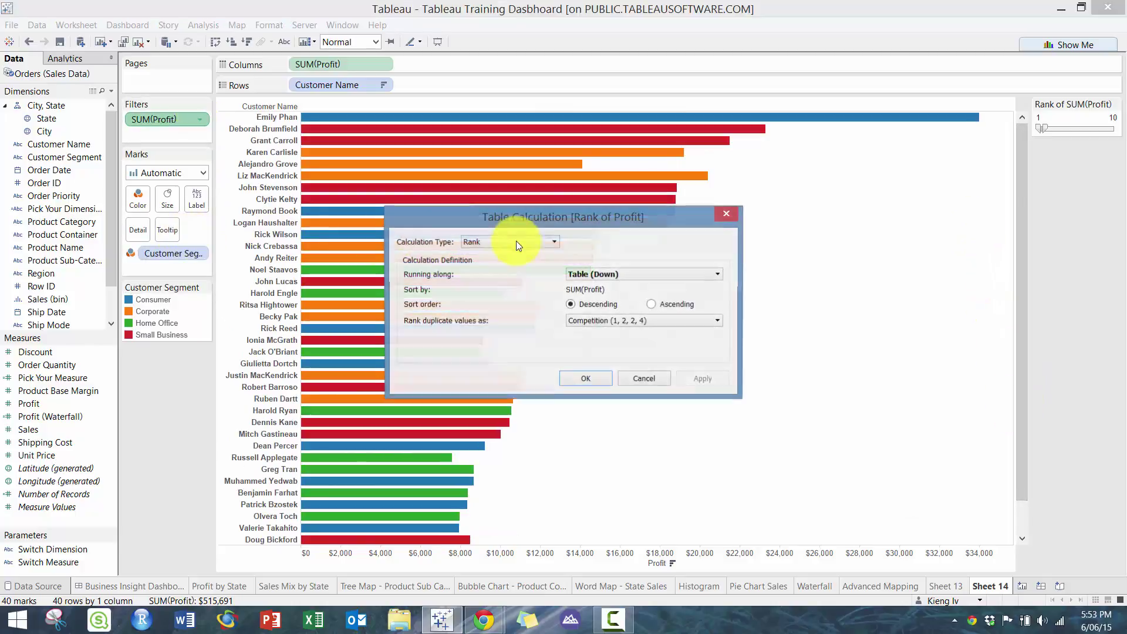
click(646, 276)
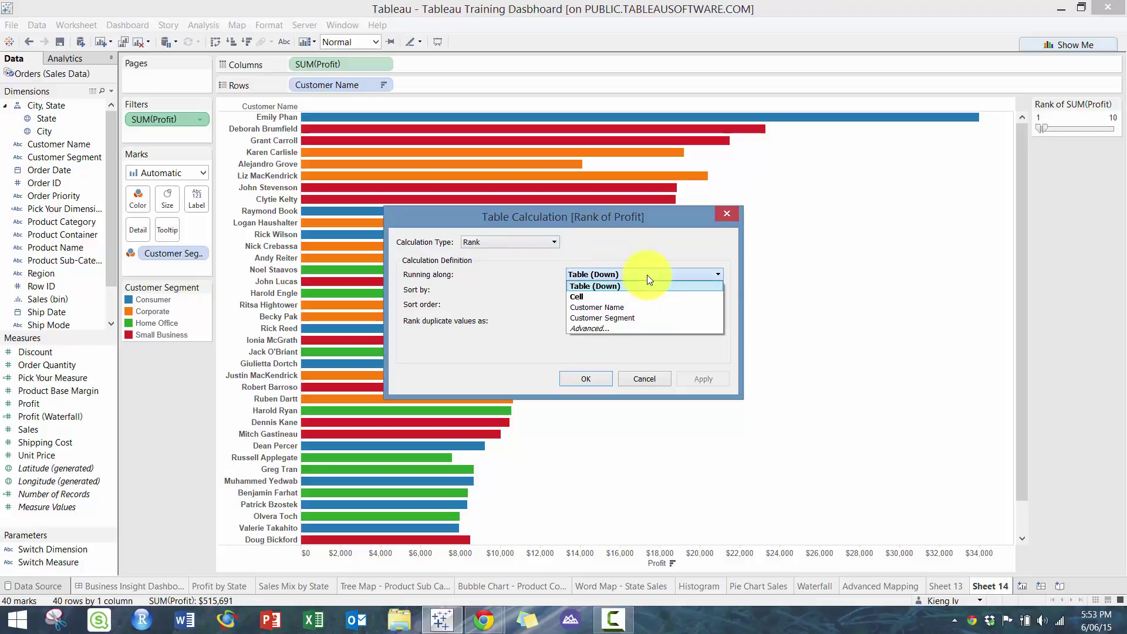
click(646, 286)
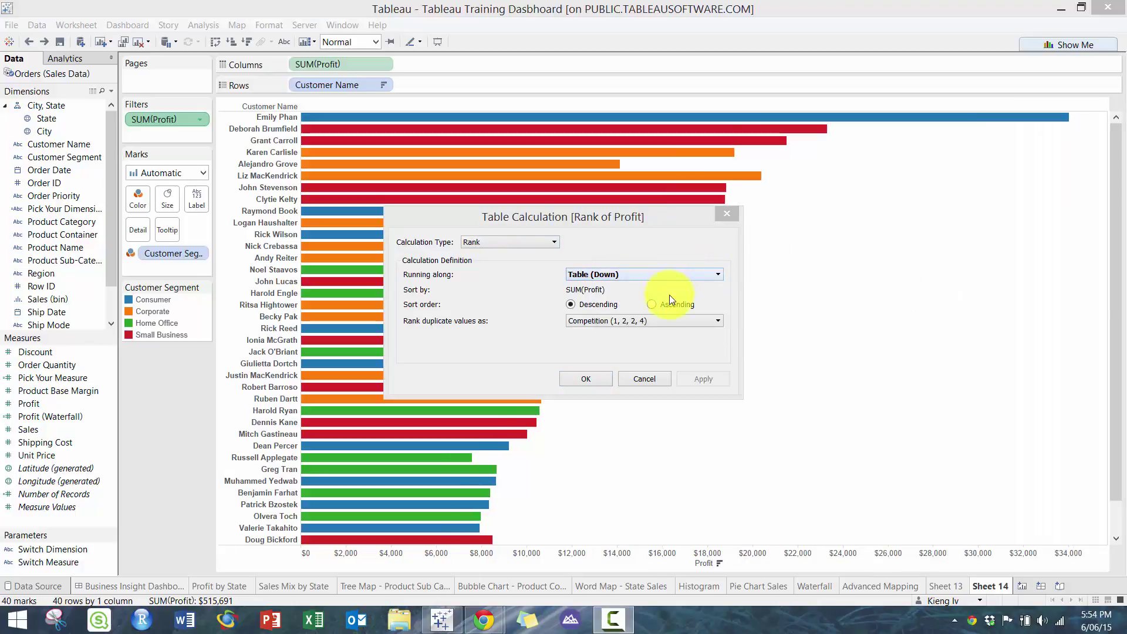
click(667, 275)
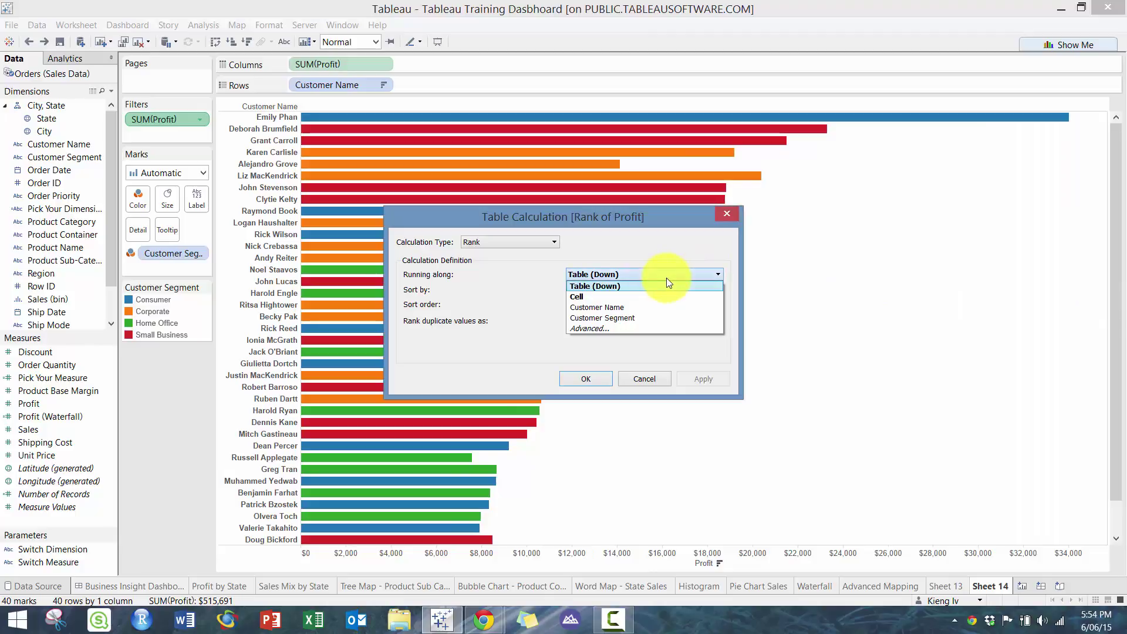
click(640, 323)
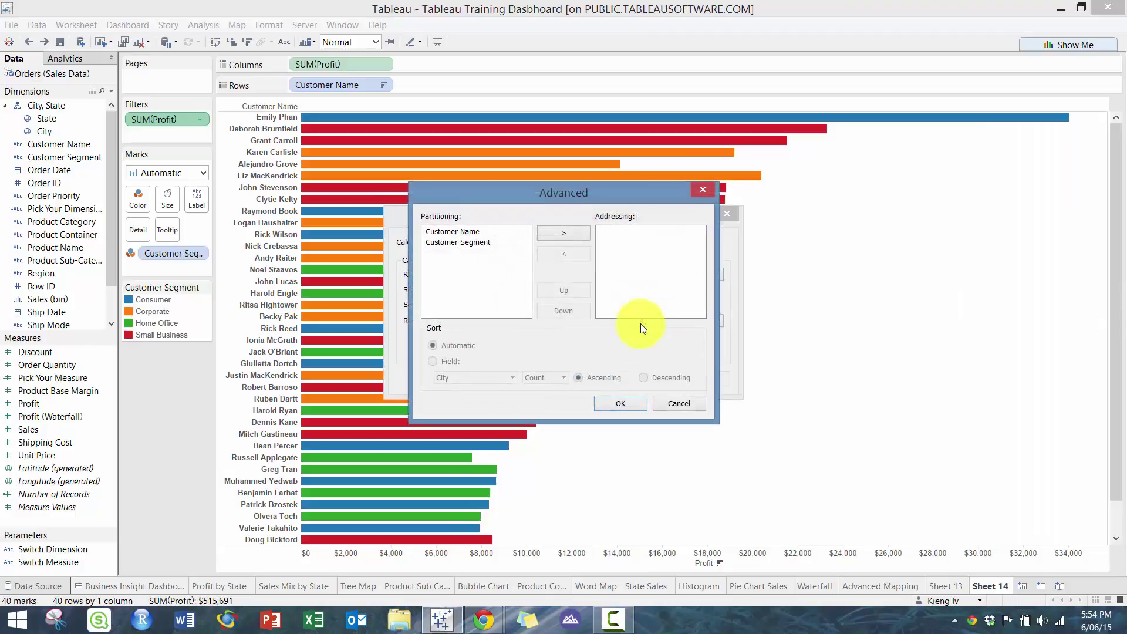
double_click(469, 241)
double_click(455, 231)
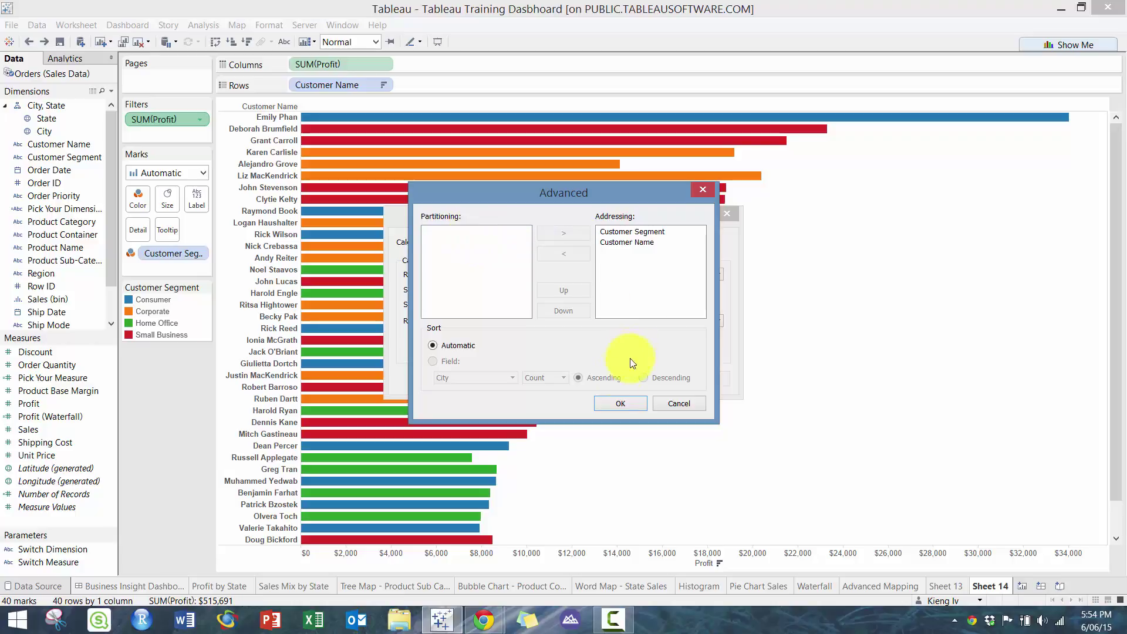
click(614, 402)
- Filter Rank of Profit to ranks 1 through 10 and close the calculation settings
click(710, 376)
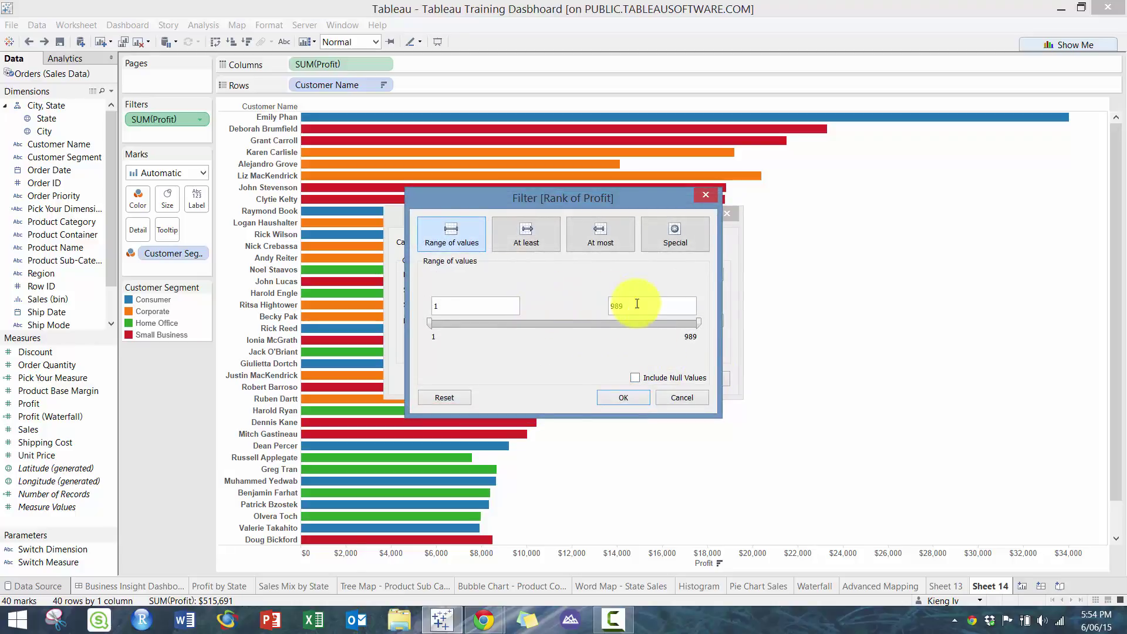
double_click(628, 306)
text(10)
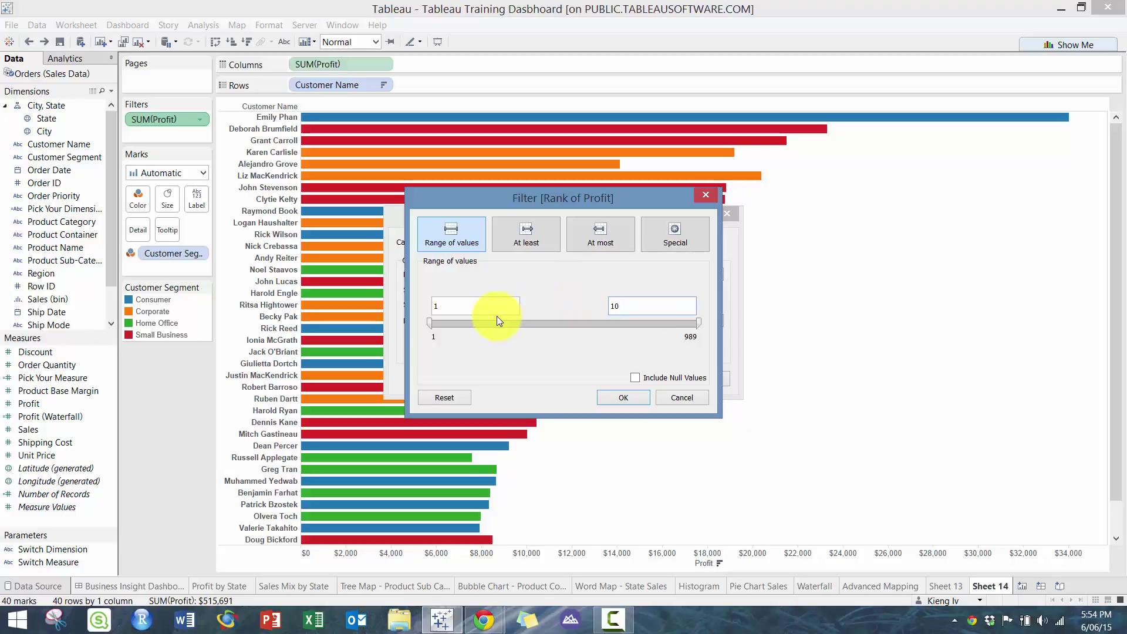
click(637, 395)
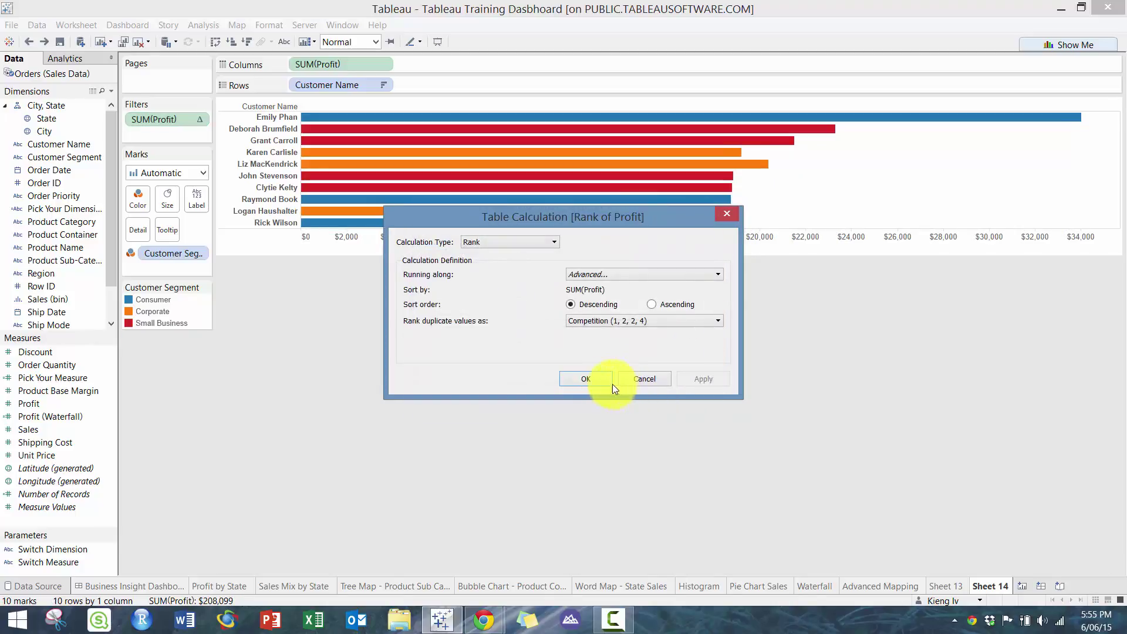
click(612, 377)
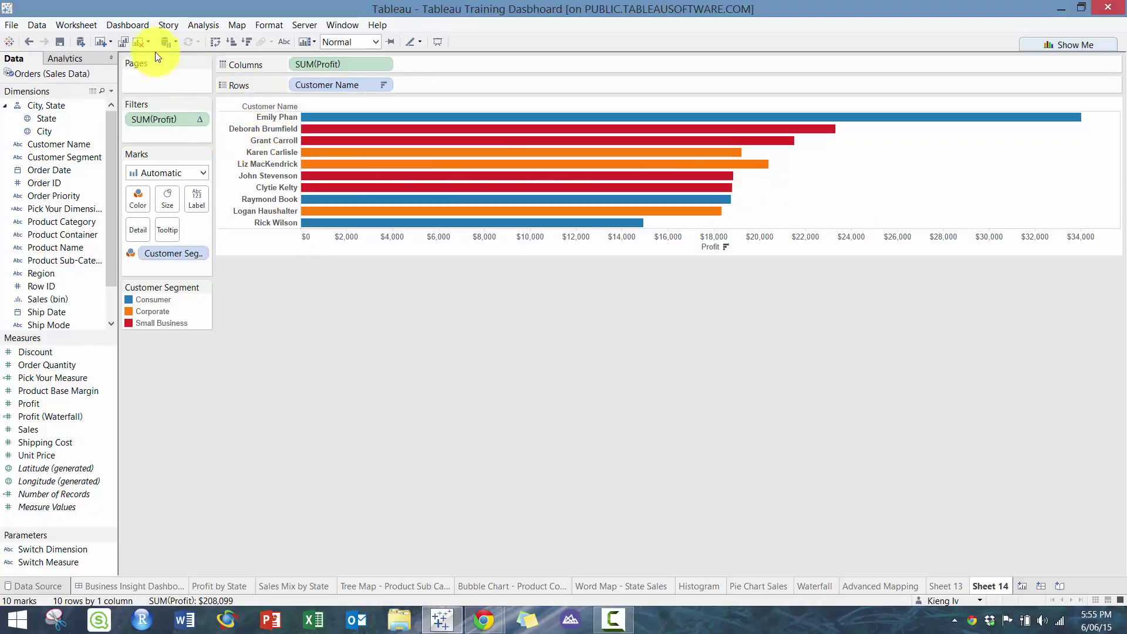
- Clear the sheet and plot the Discount sum by Order Date year as a line
click(135, 43)
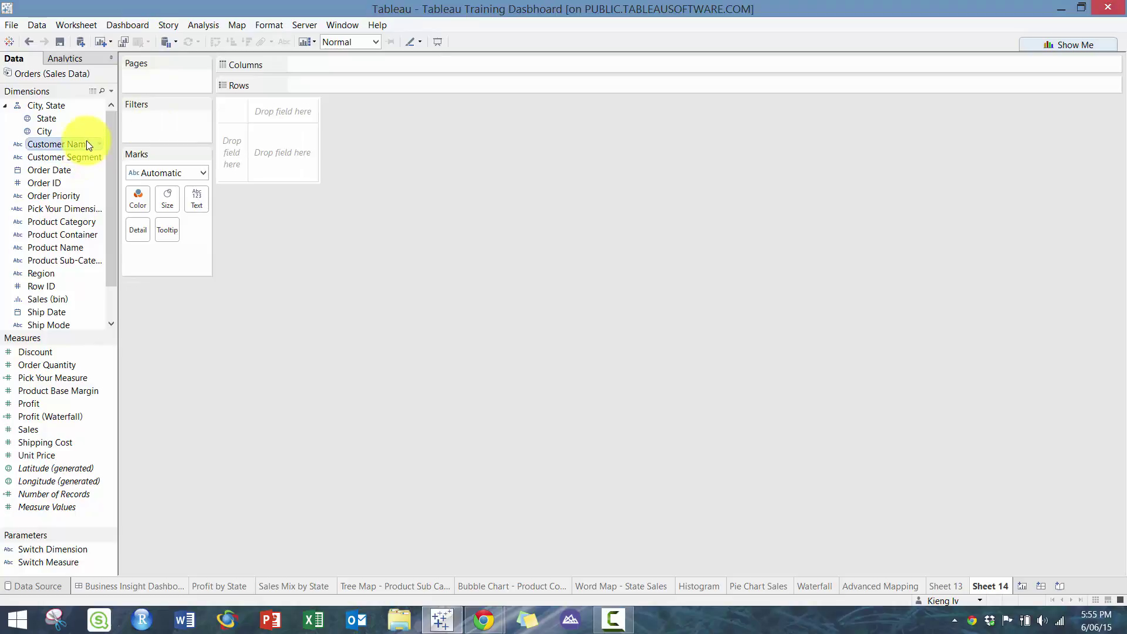
drag(89, 141, 407, 66)
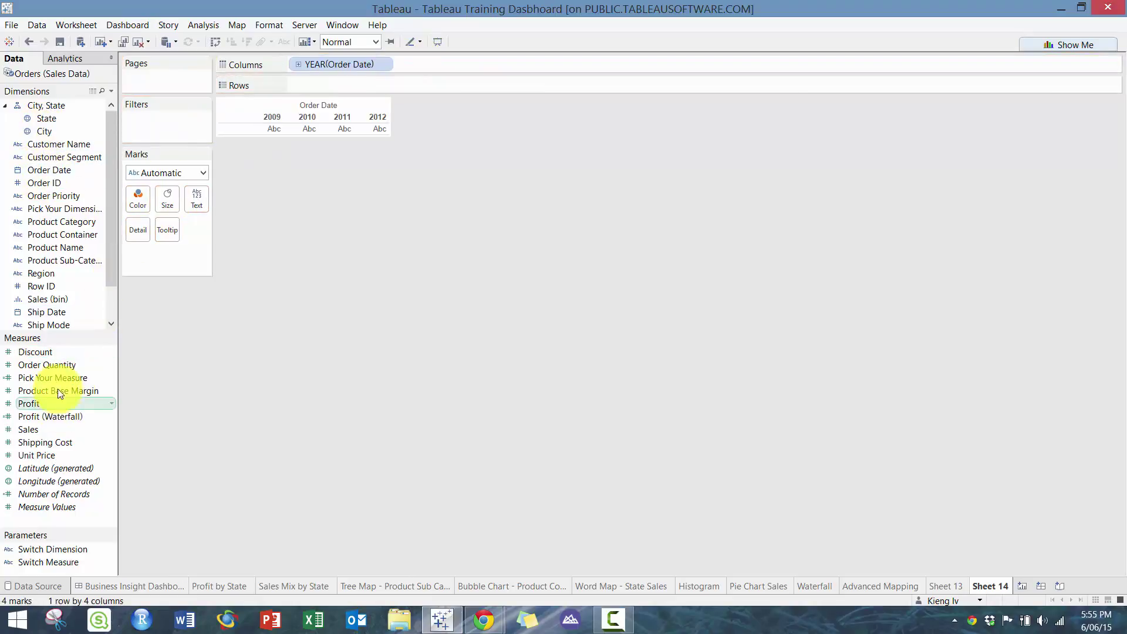
mouse_move(58, 357)
mouse_down()
mouse_move(411, 97)
mouse_move(391, 87)
mouse_up()
- Apply a Percentile quick table calculation to Discount across the years
click(385, 85)
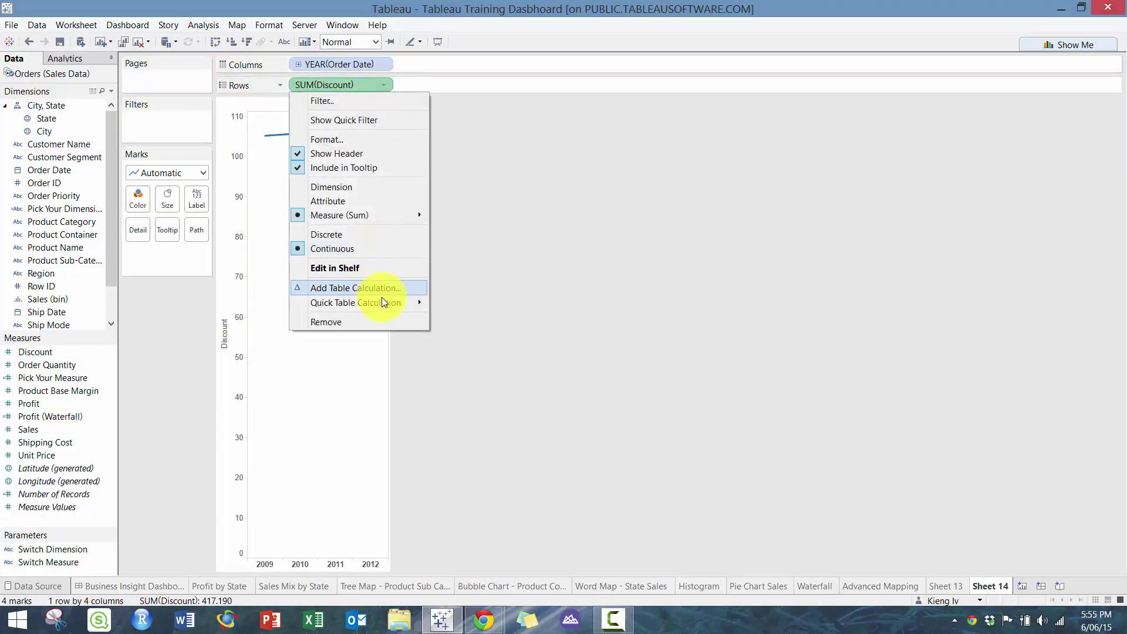
mouse_move(385, 301)
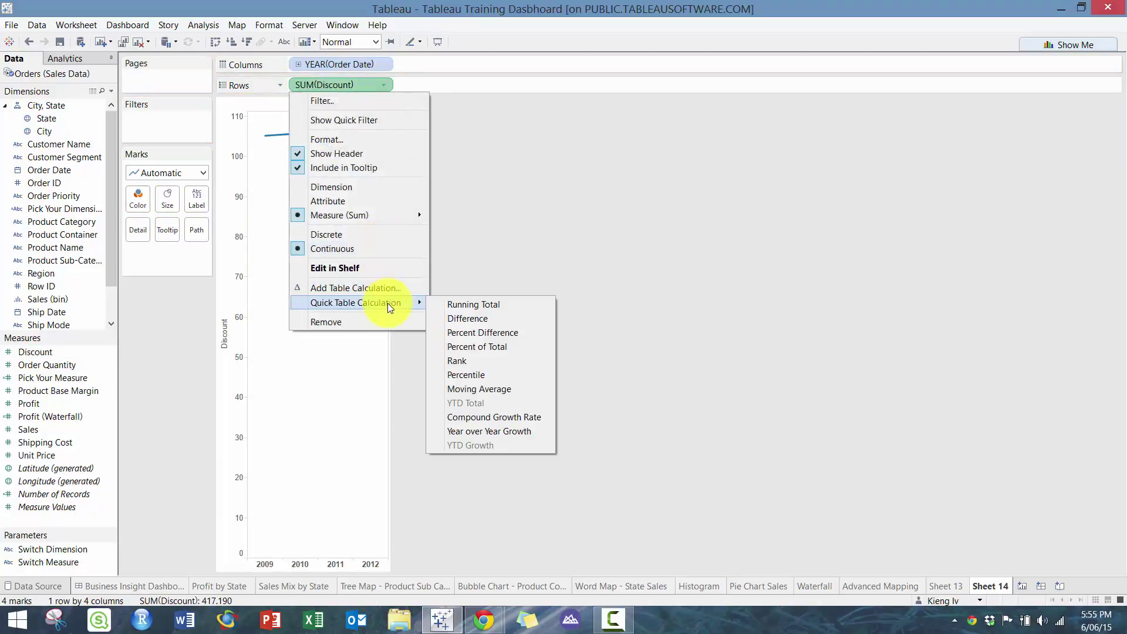
click(483, 374)
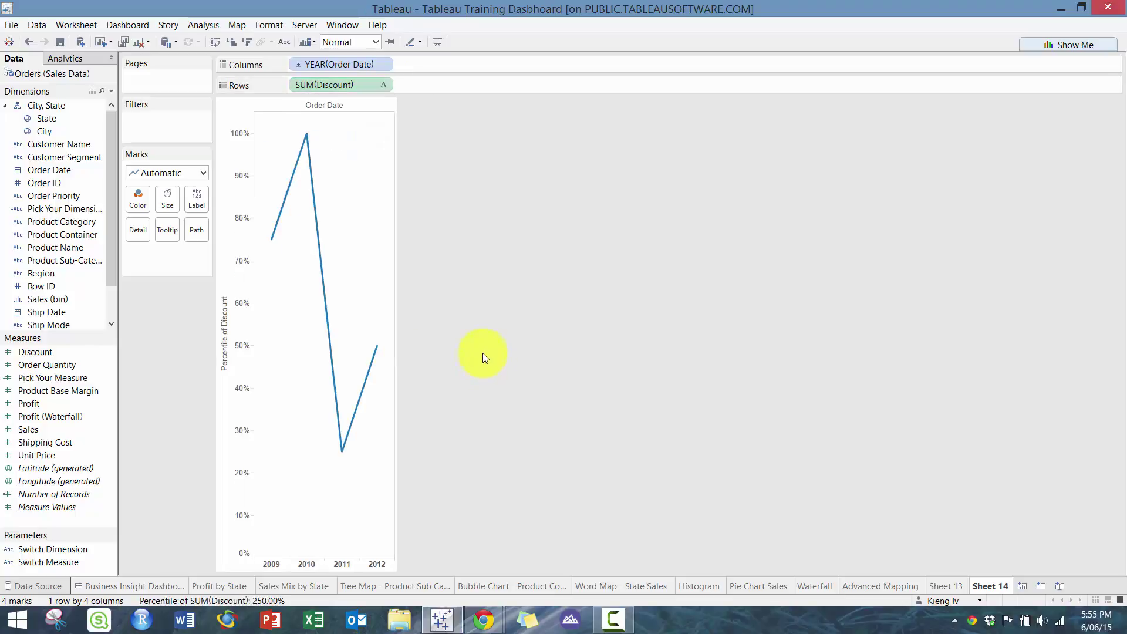
mouse_move(303, 154)
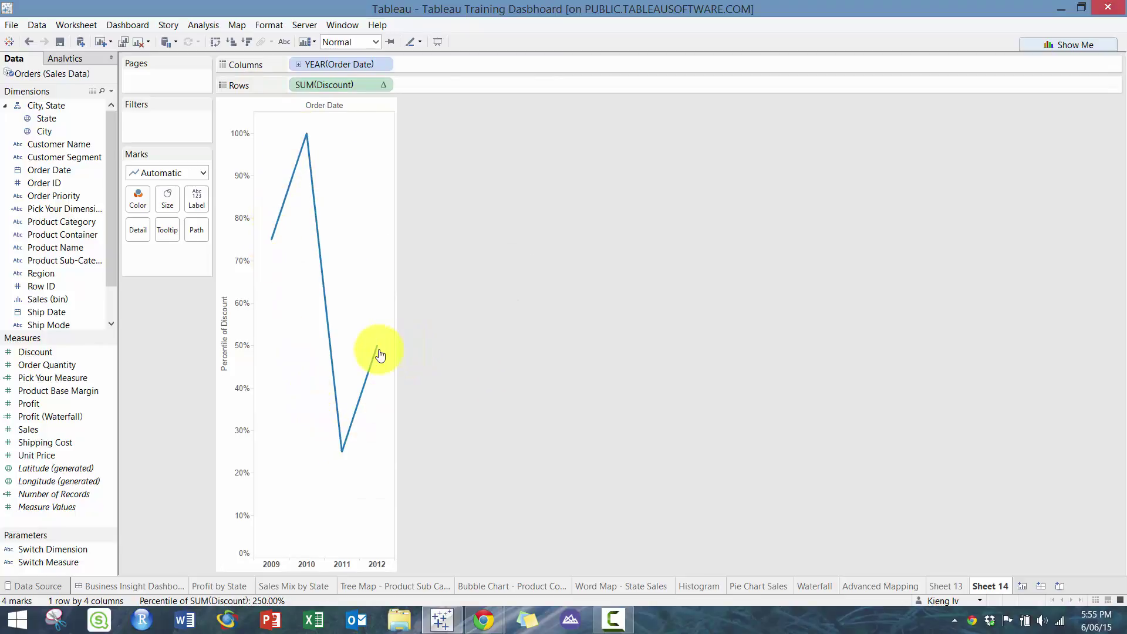
- Sort the Discount percentile descending and add a plain yearly Discount pane below
click(385, 83)
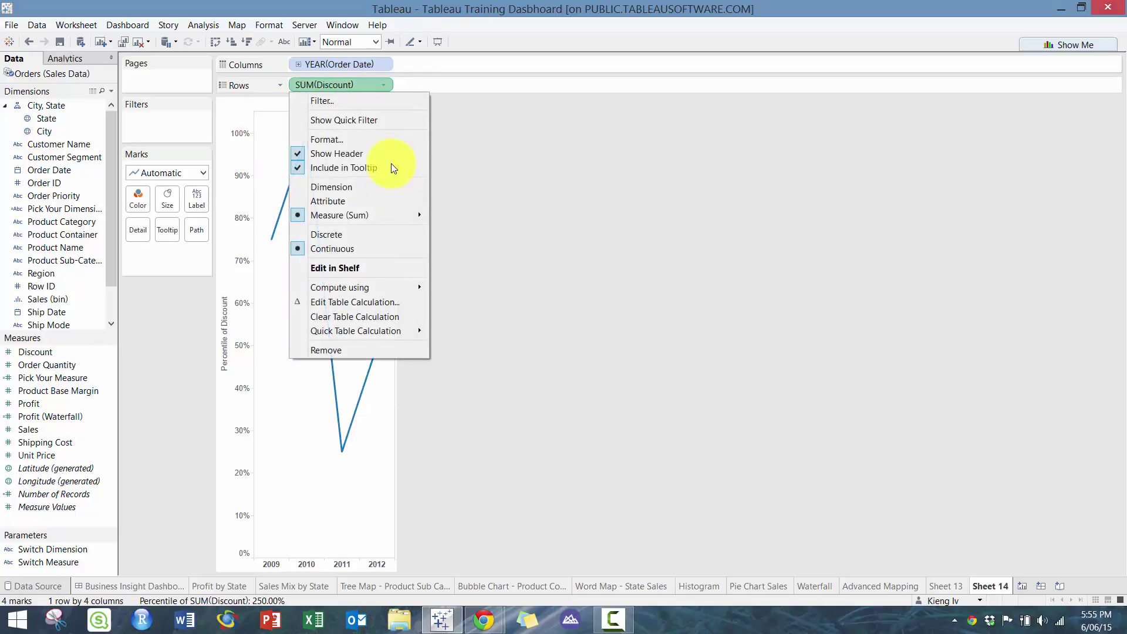
click(382, 303)
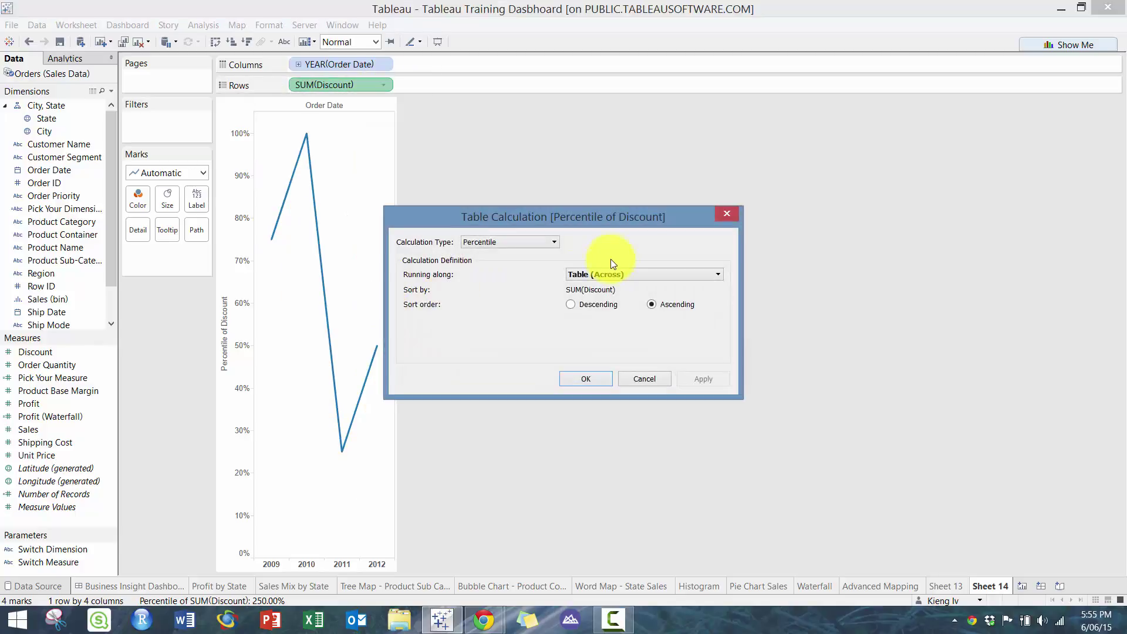
click(615, 302)
click(710, 381)
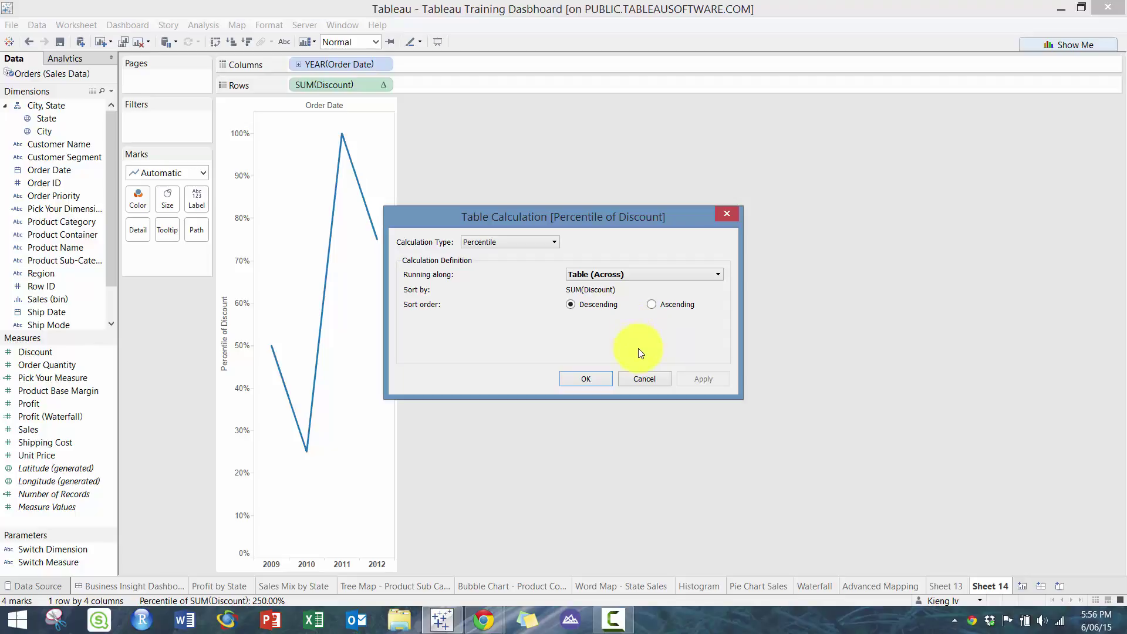
click(591, 379)
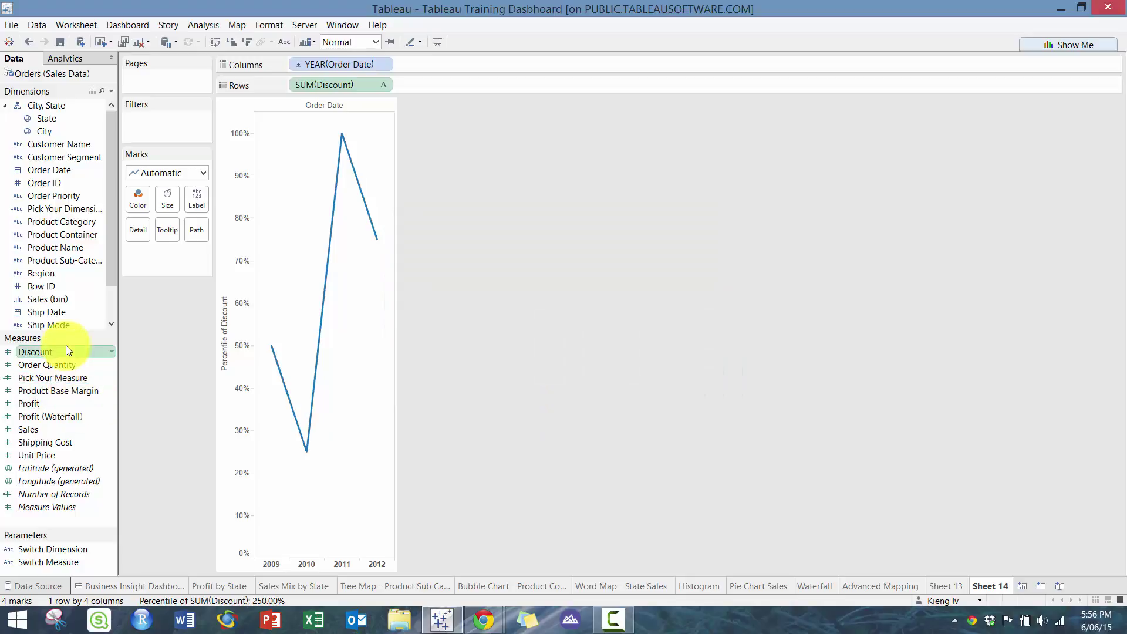
drag(62, 352, 469, 86)
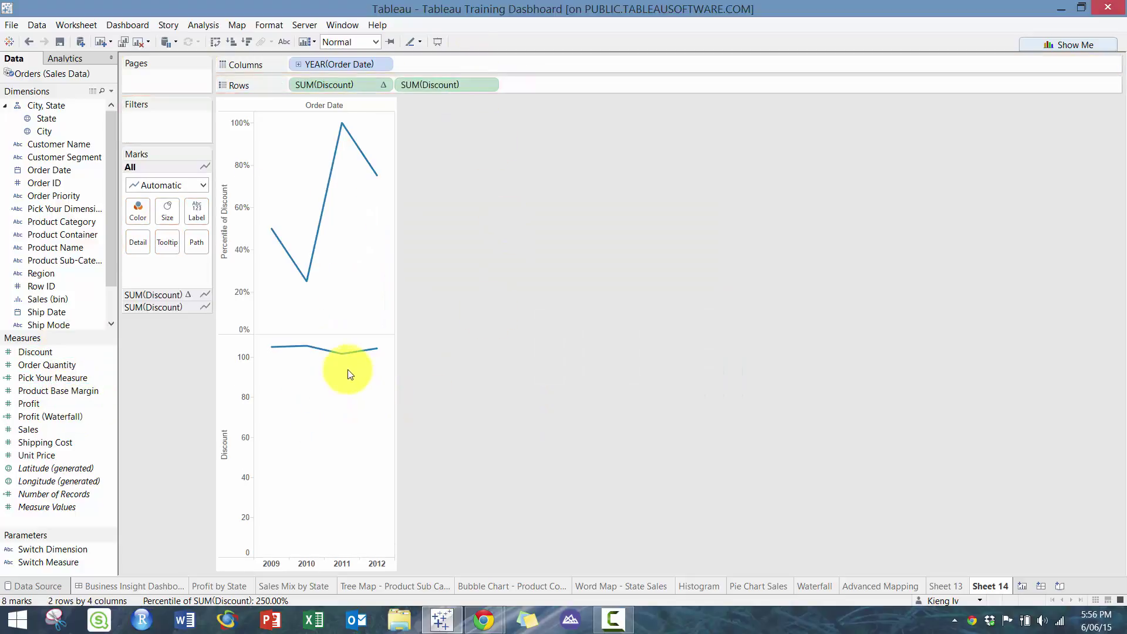
mouse_move(341, 360)
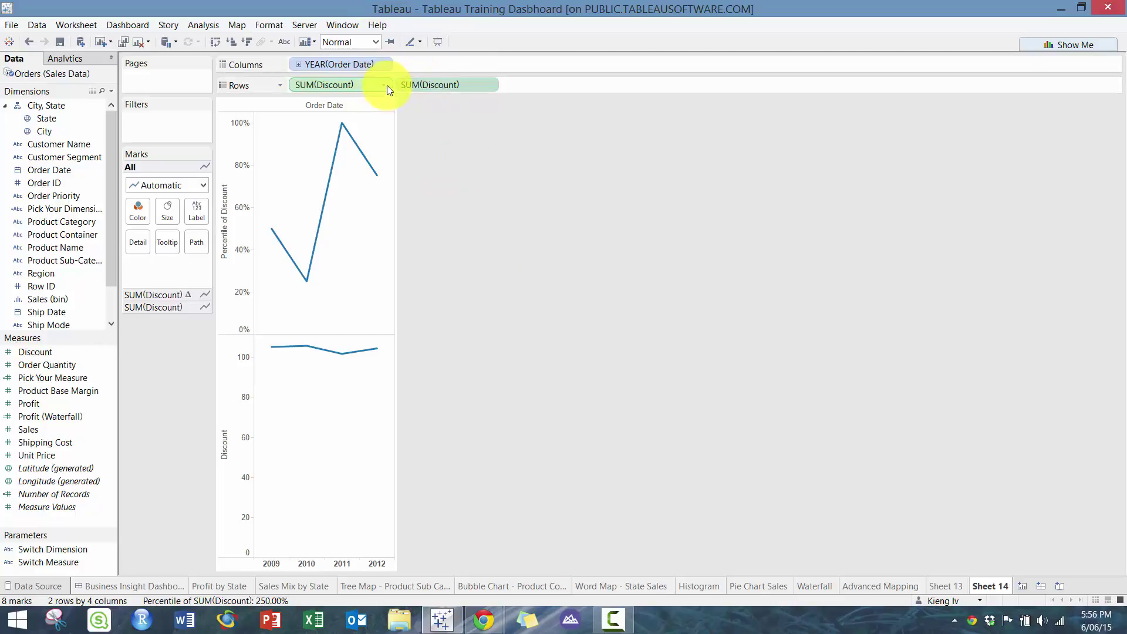
- Remove the second Discount pane and clear the percentile calculation
drag(405, 86, 9, 378)
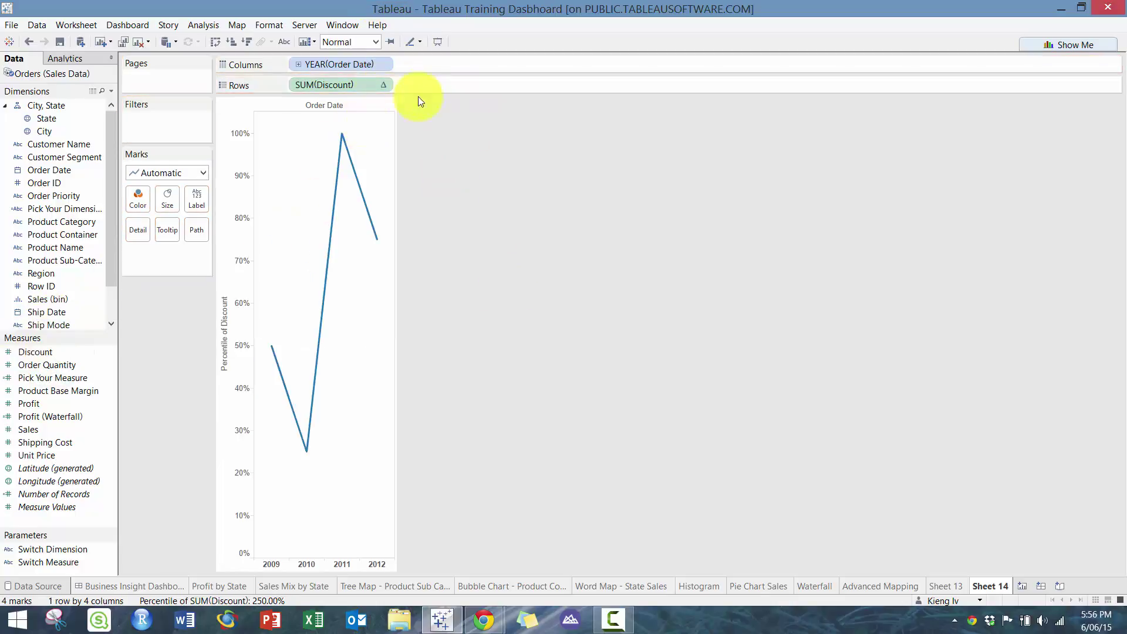
click(382, 85)
click(361, 316)
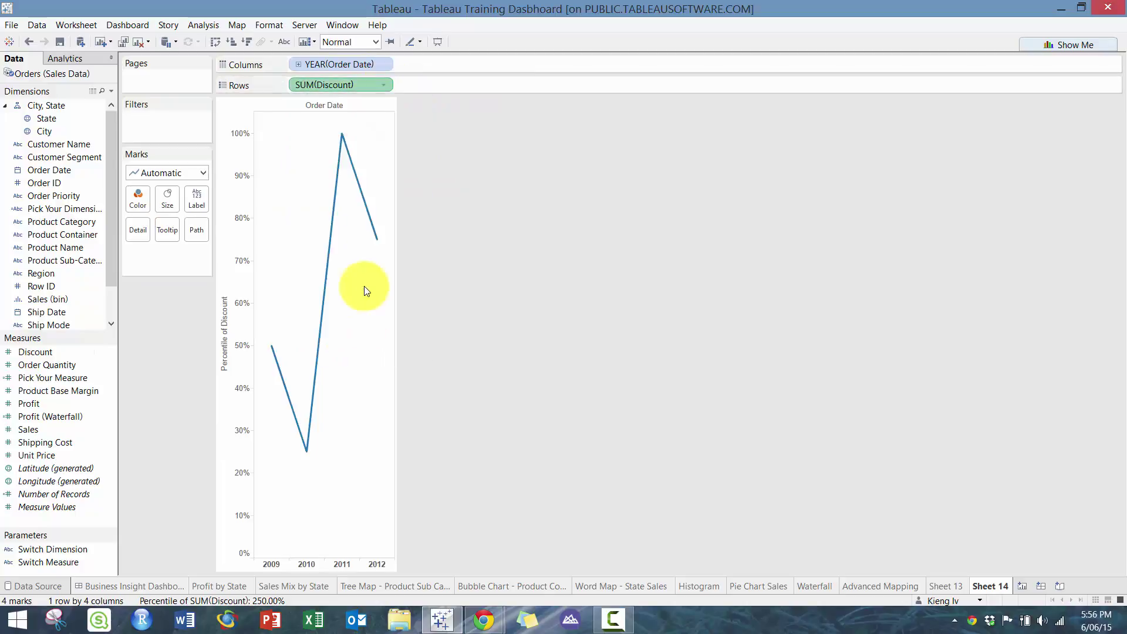
drag(382, 89, 382, 86)
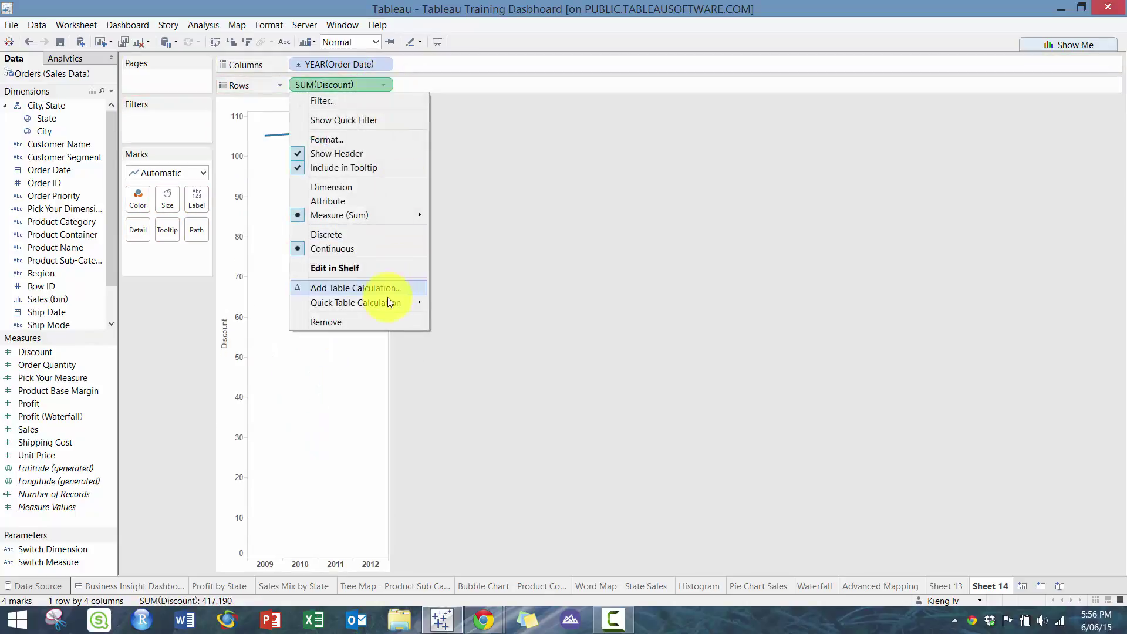
- Show Discount as a Moving Average with Order Date broken into quarters
mouse_move(386, 305)
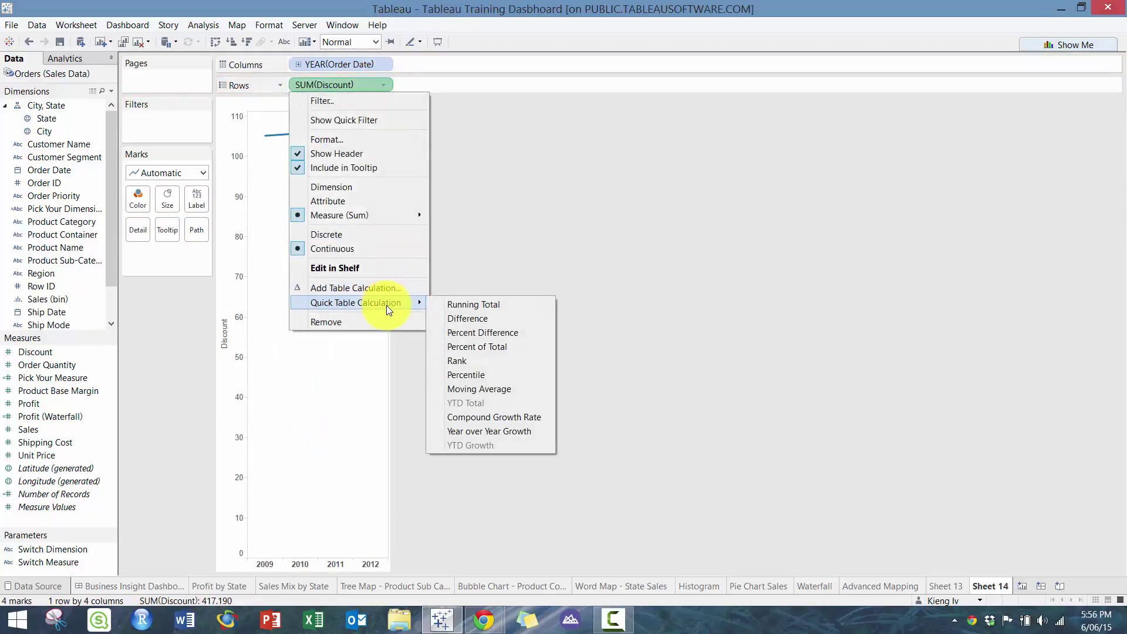
click(500, 388)
click(385, 63)
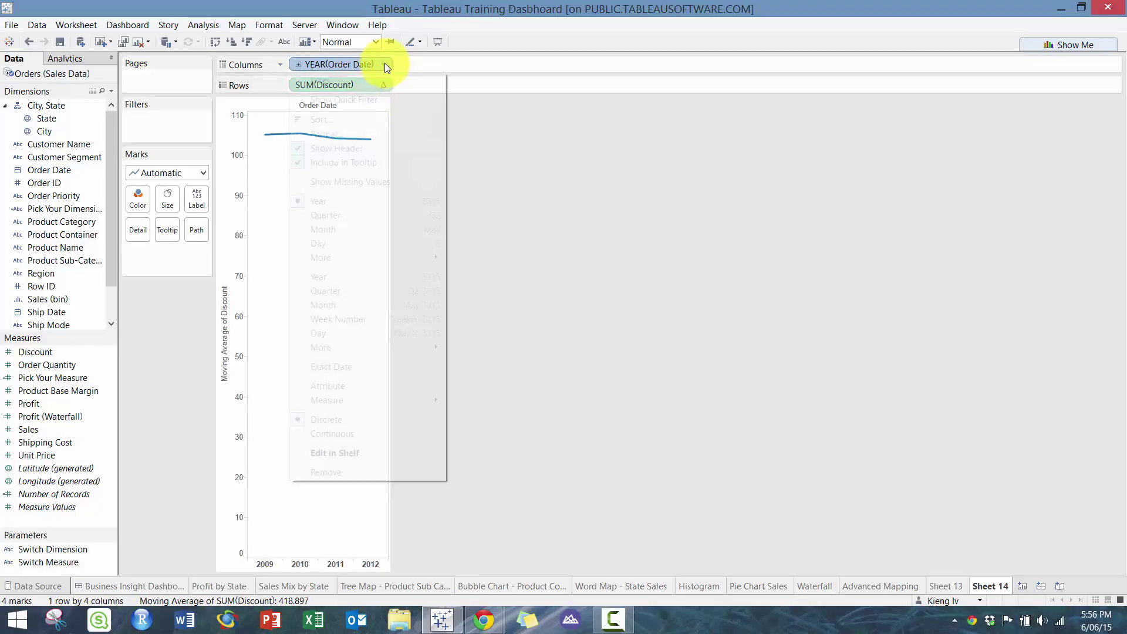
click(363, 291)
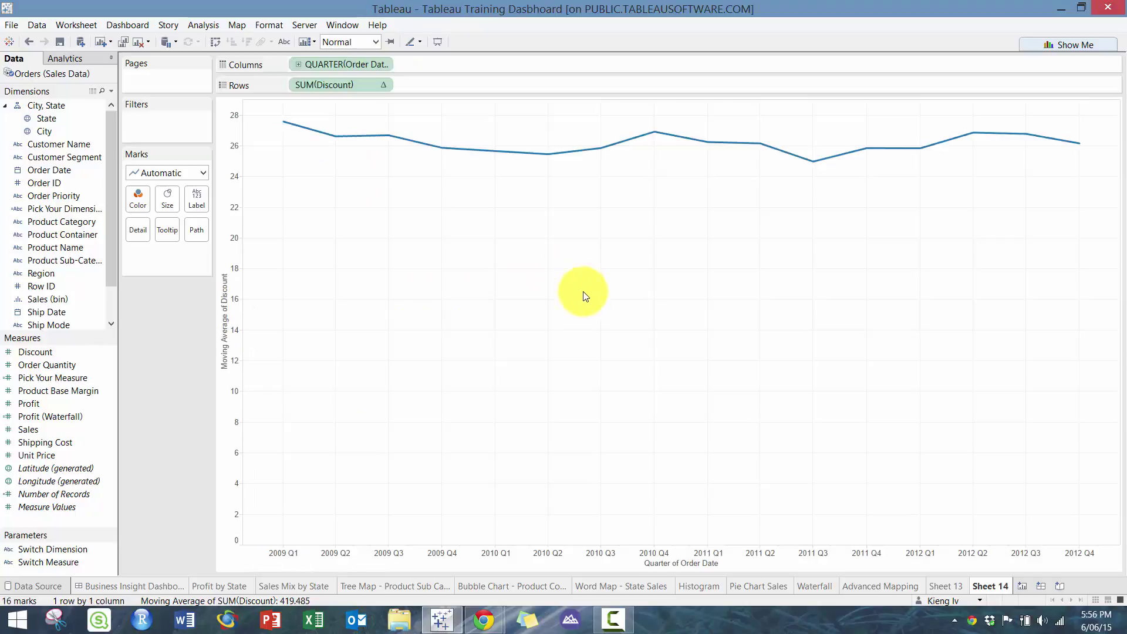
click(385, 86)
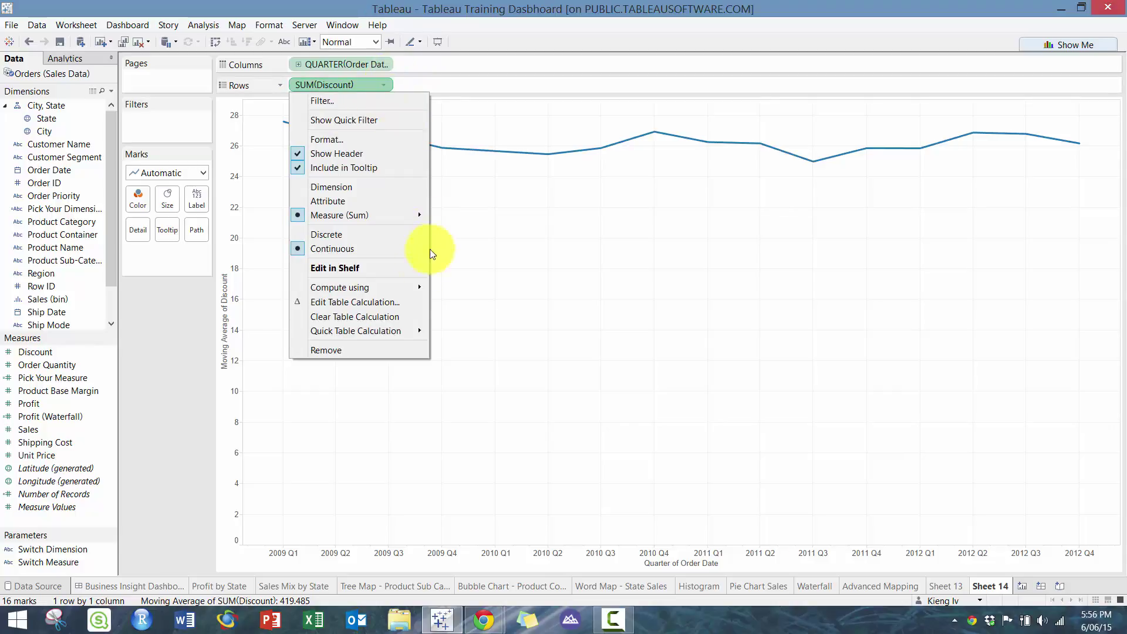
- Set the quarterly moving average's Next Values to 2 and confirm
click(398, 303)
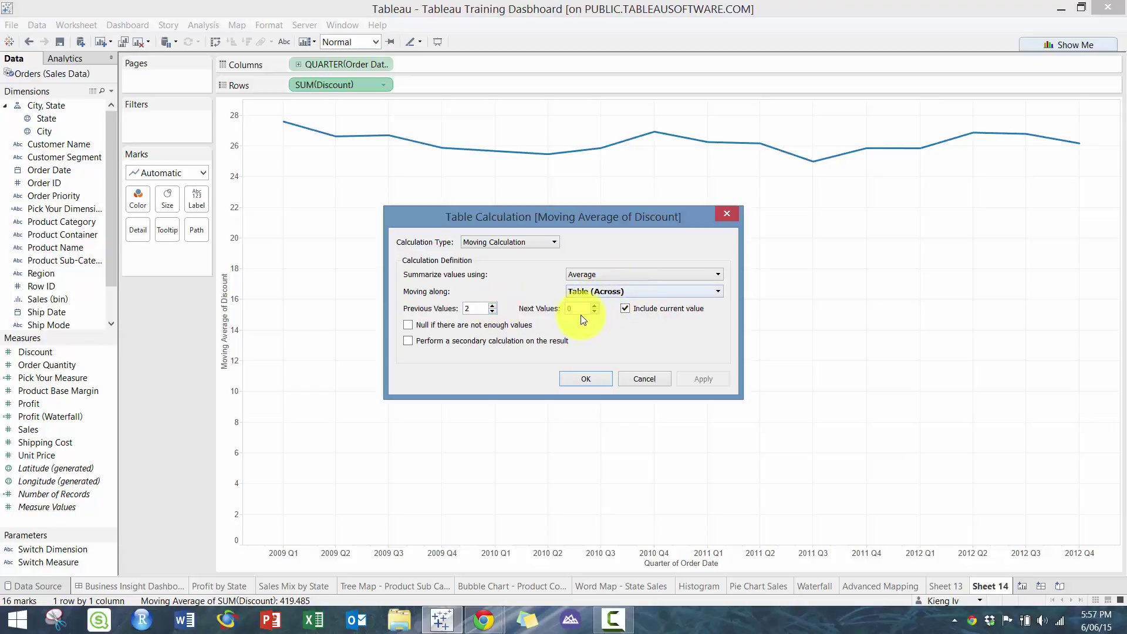
click(597, 306)
click(596, 306)
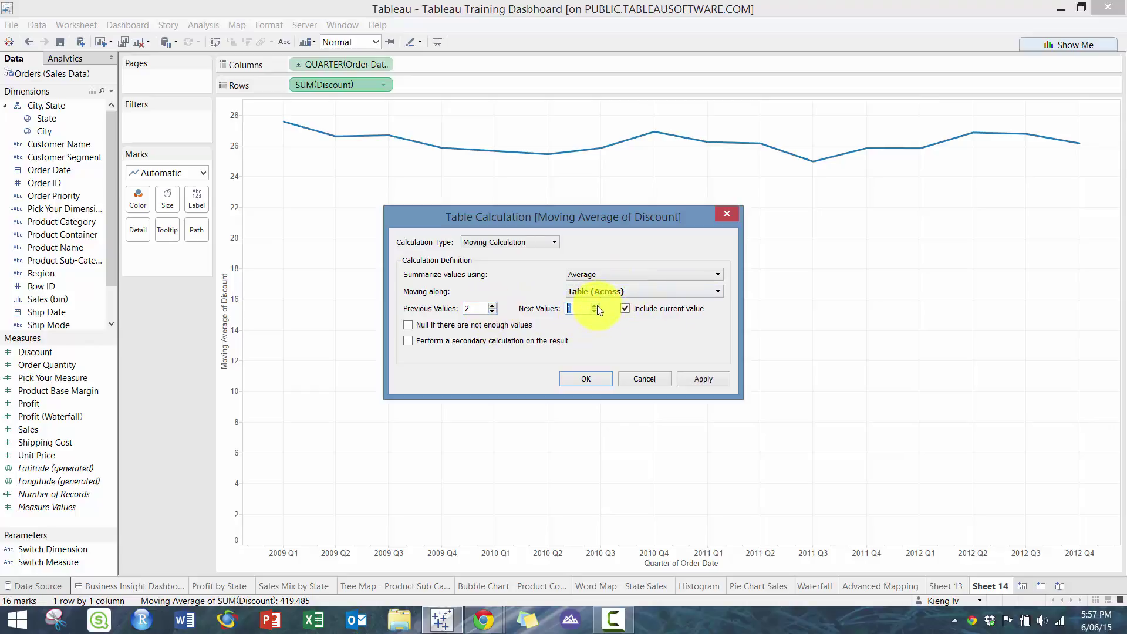
click(699, 379)
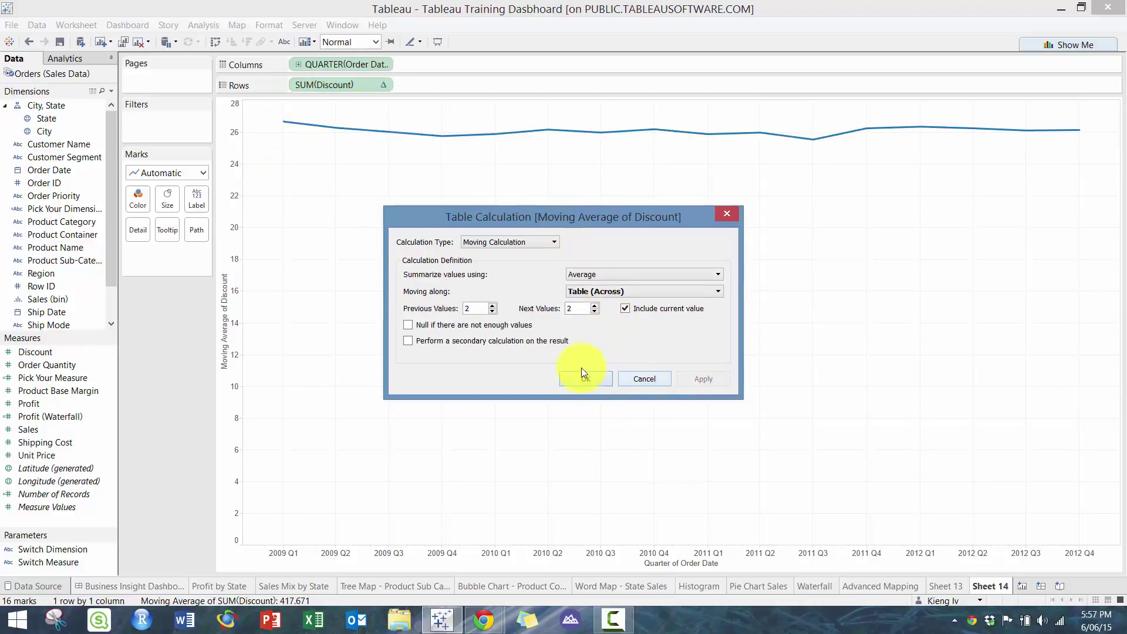
click(629, 385)
- Break Order Date into weeks and clear Discount's moving average
click(380, 65)
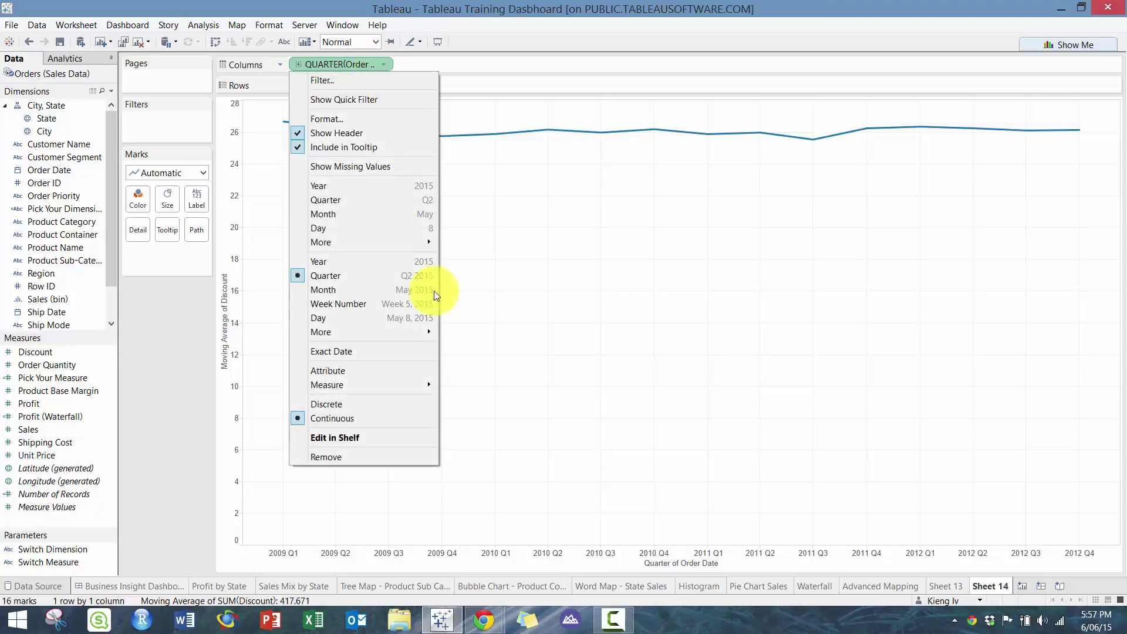
click(408, 313)
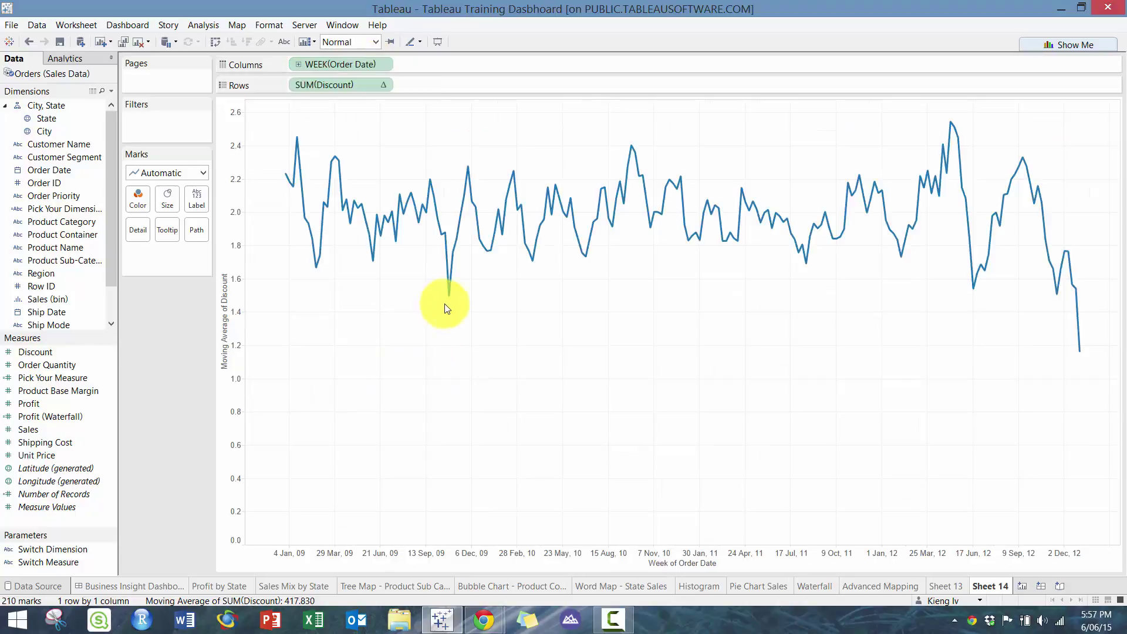
click(385, 86)
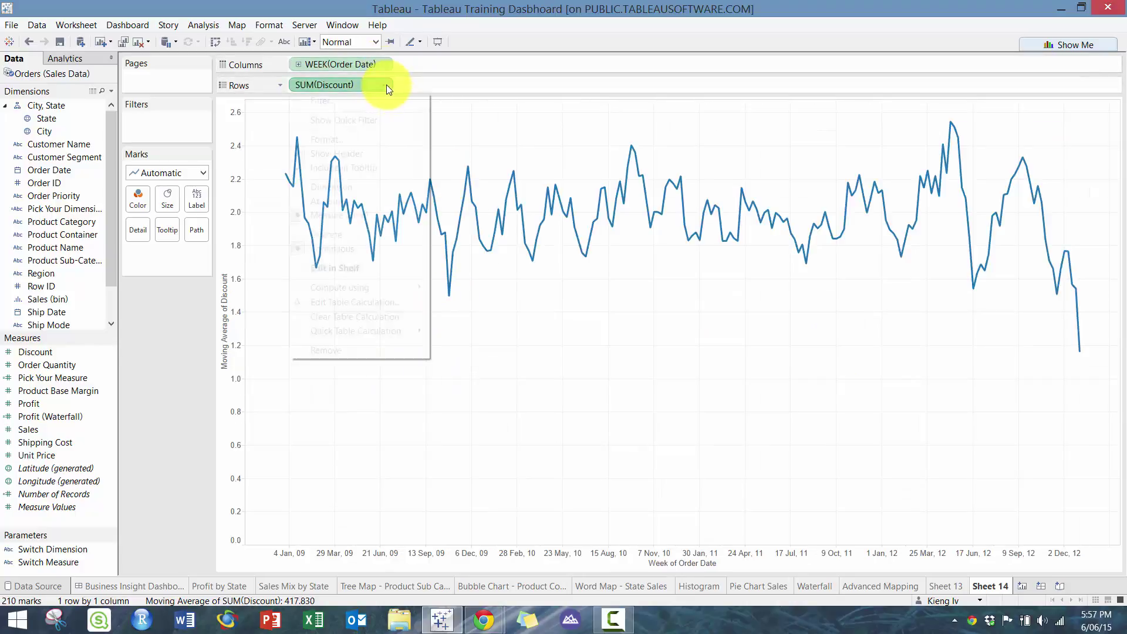
click(366, 317)
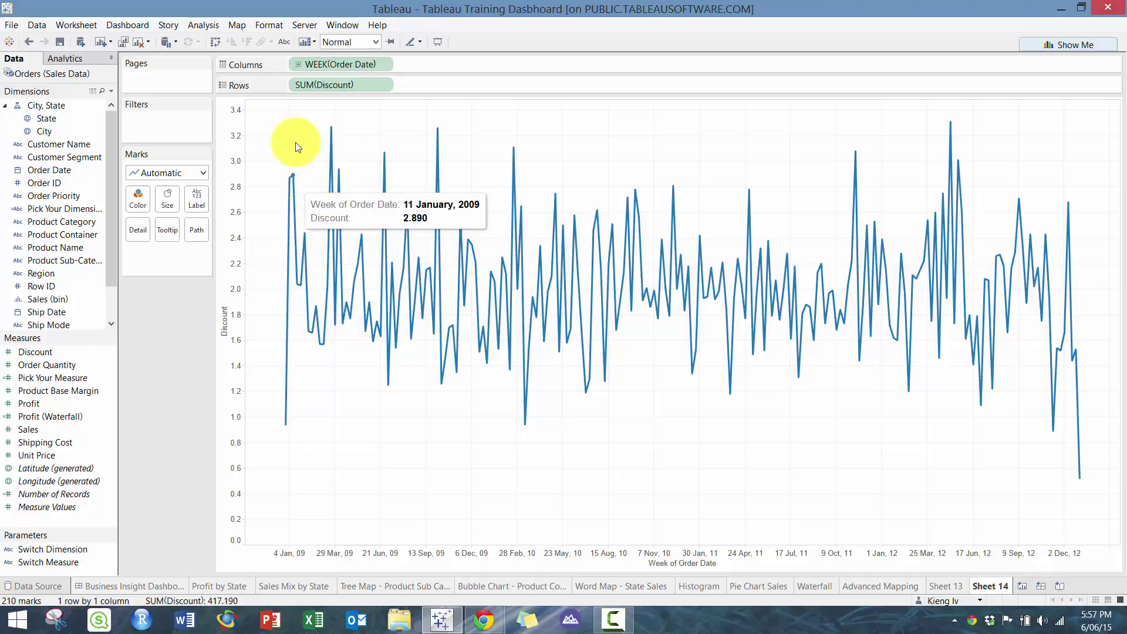
- Reapply a default Moving Average quick table calculation to Discount
right_click(377, 86)
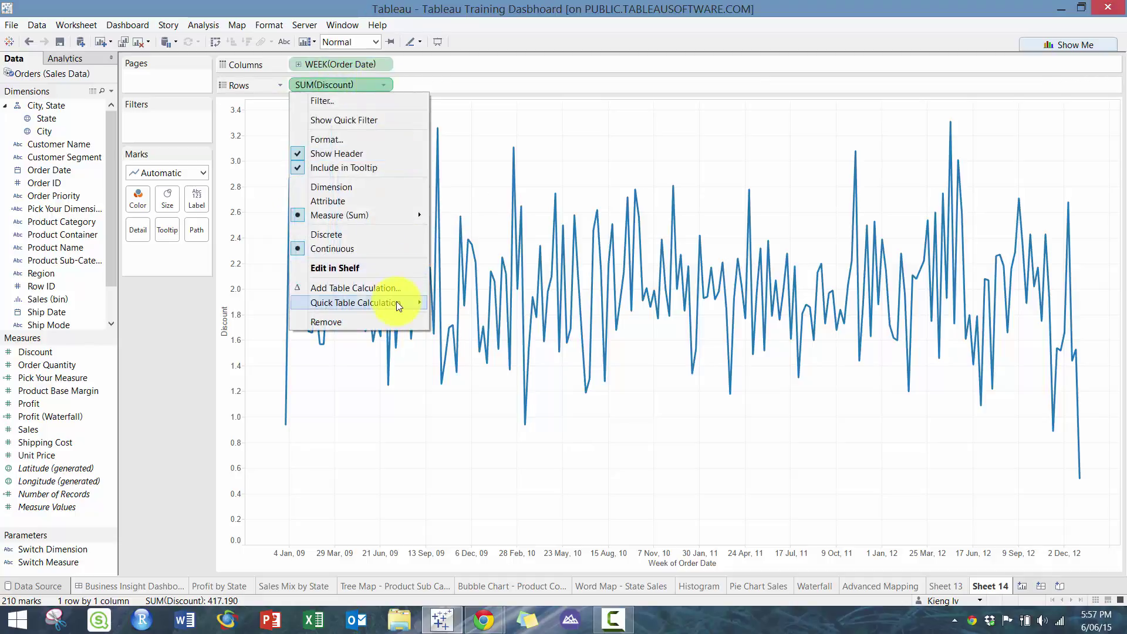
mouse_move(422, 301)
click(508, 386)
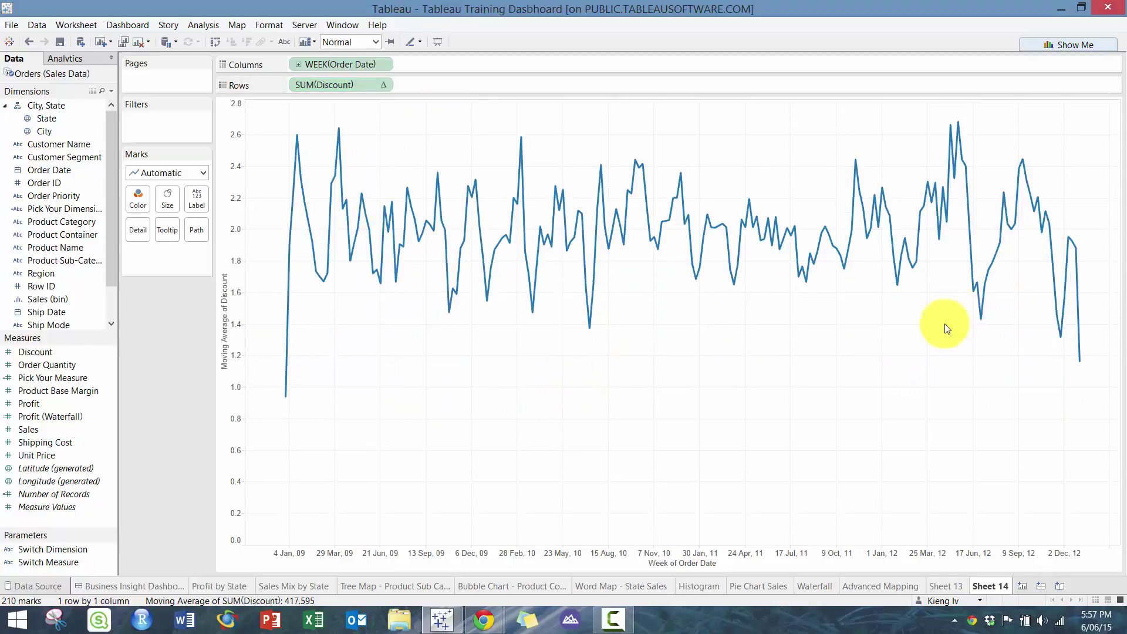
- Try moving-average windows of 2 following weeks, then 5 weeks on each side
click(383, 85)
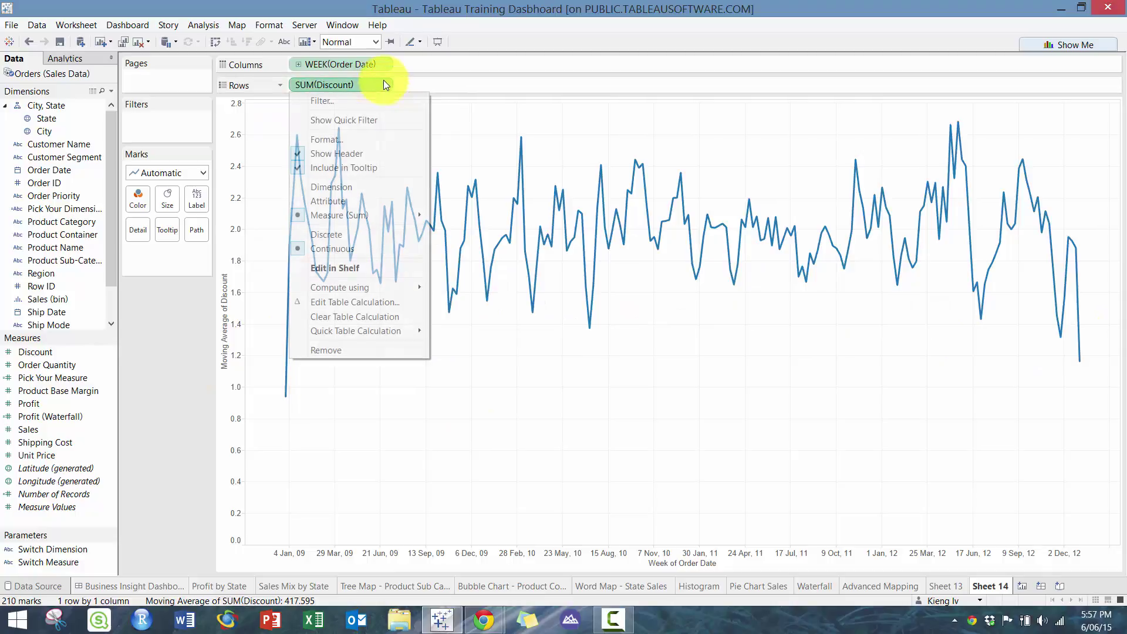
click(386, 304)
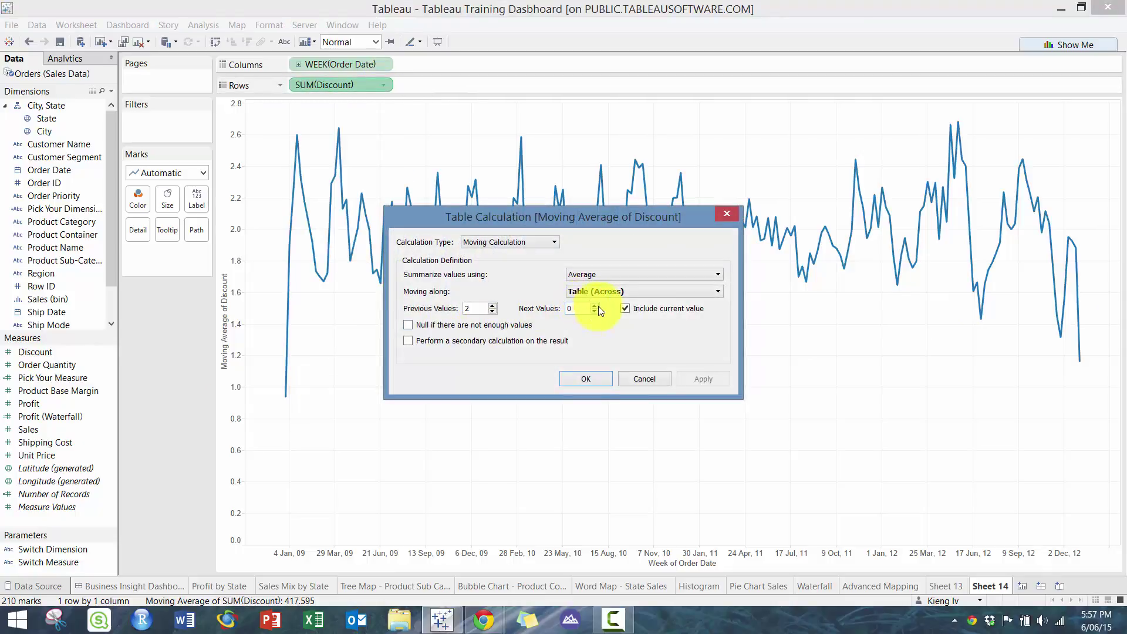
text(2)
click(704, 378)
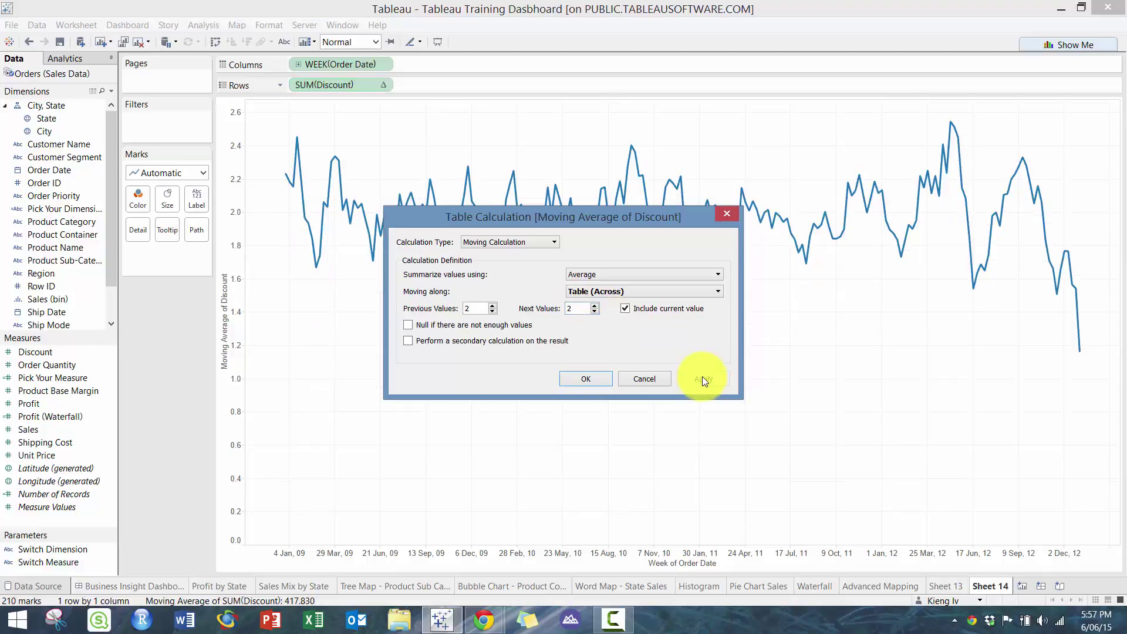
double_click(579, 308)
text(5)
double_click(468, 308)
text(5)
click(697, 377)
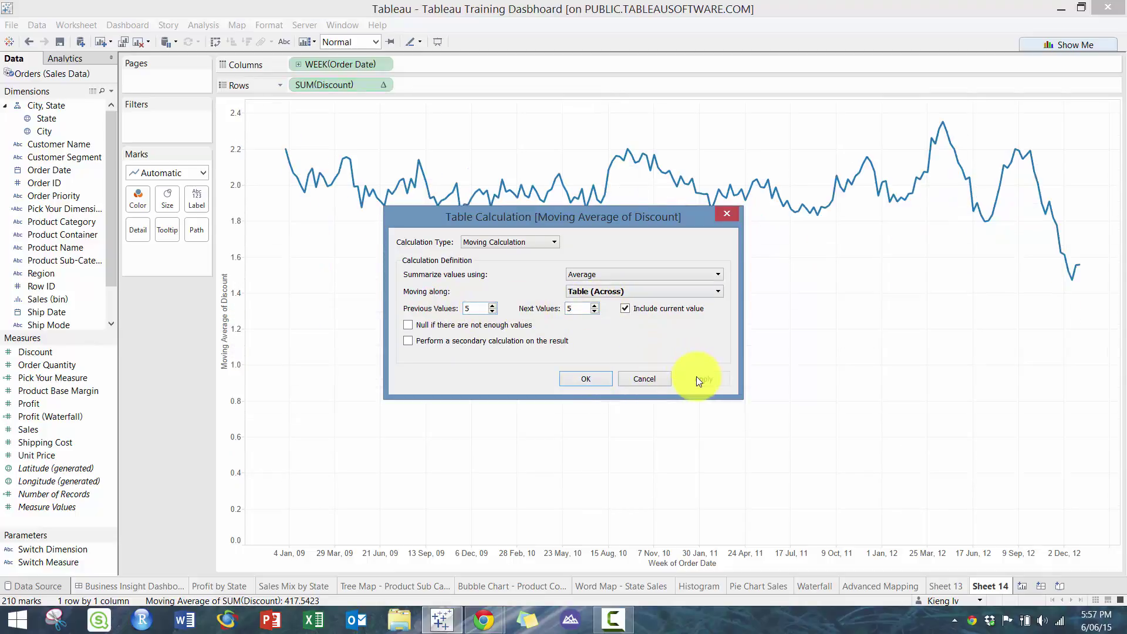
- Settle on 2 previous and 2 next weeks, nulling weeks without enough values
click(492, 311)
click(492, 305)
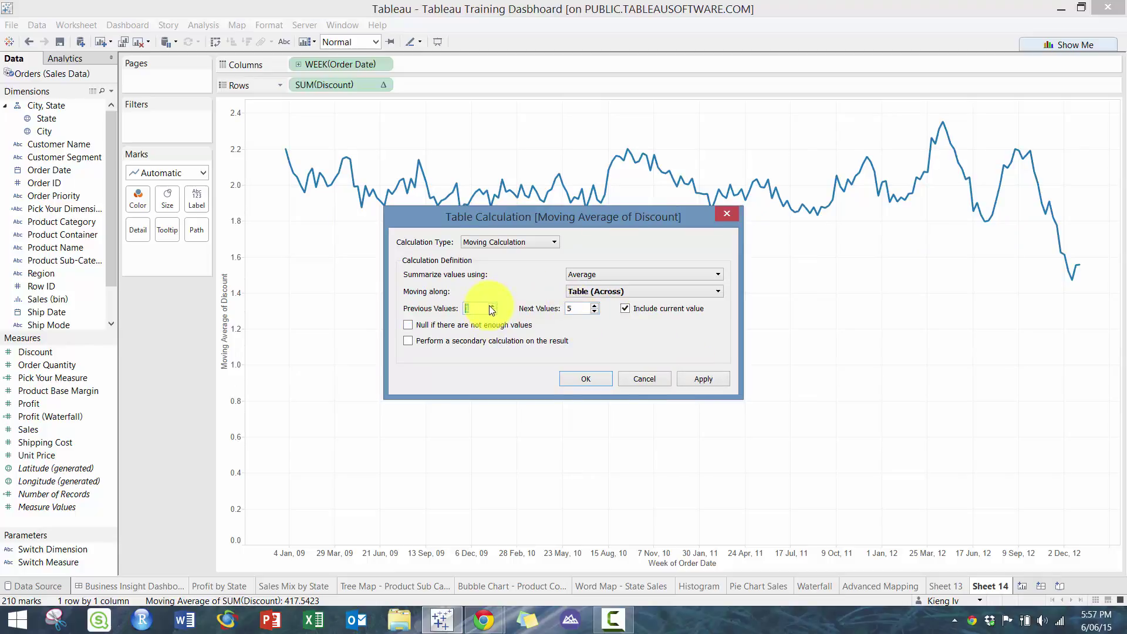
double_click(596, 311)
click(695, 379)
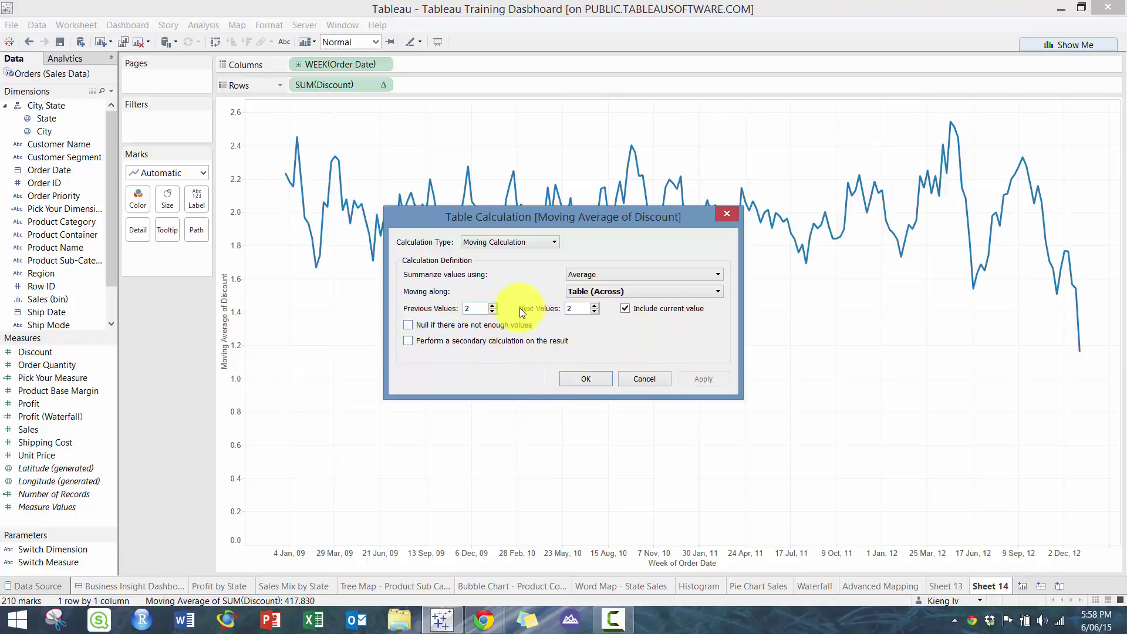
click(621, 307)
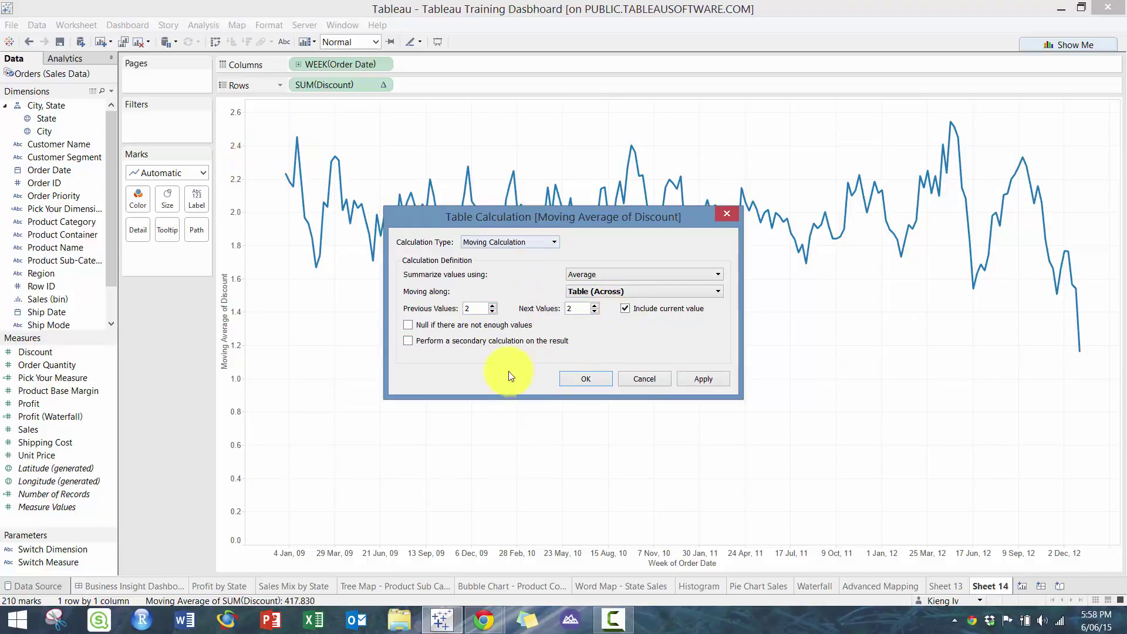
click(491, 324)
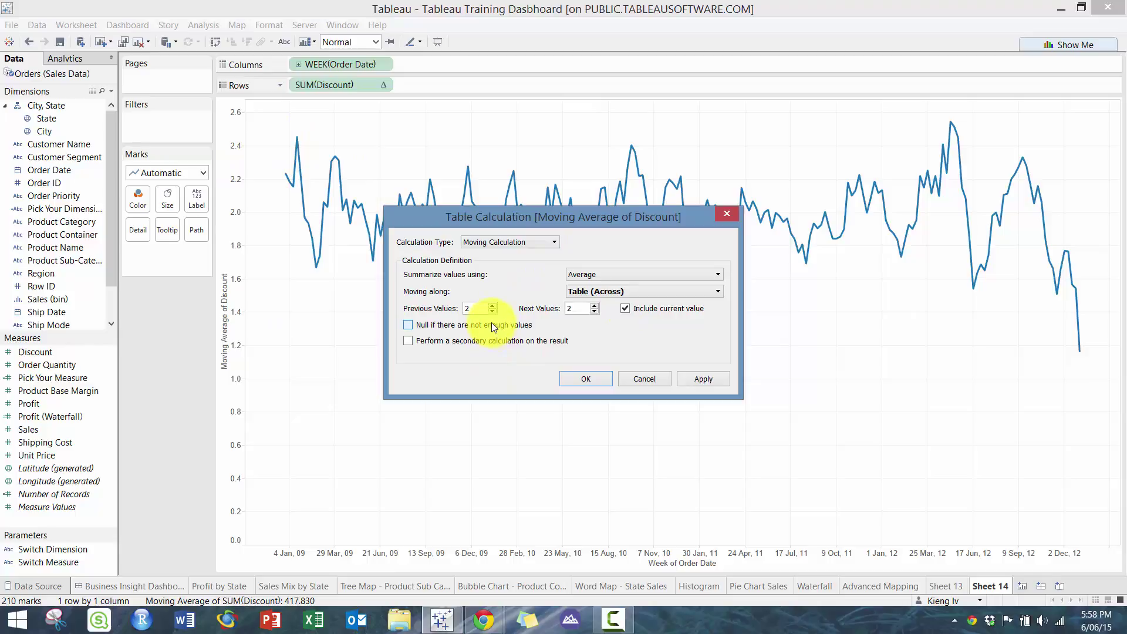
click(698, 378)
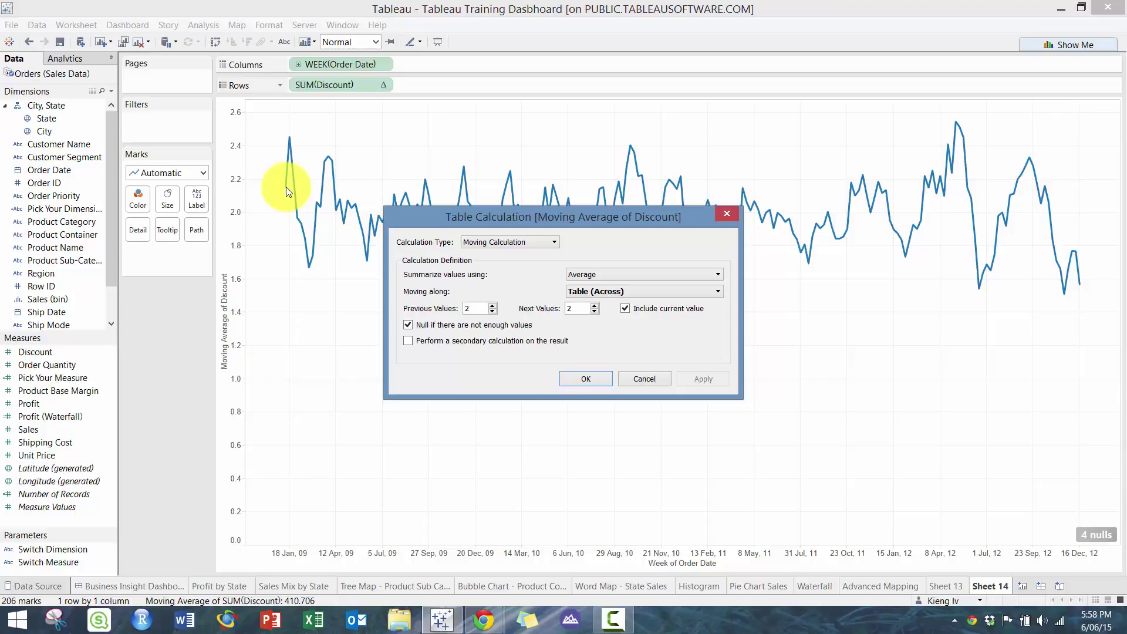
- Leave the secondary calculation unticked and confirm the two-week moving-average settings
click(489, 343)
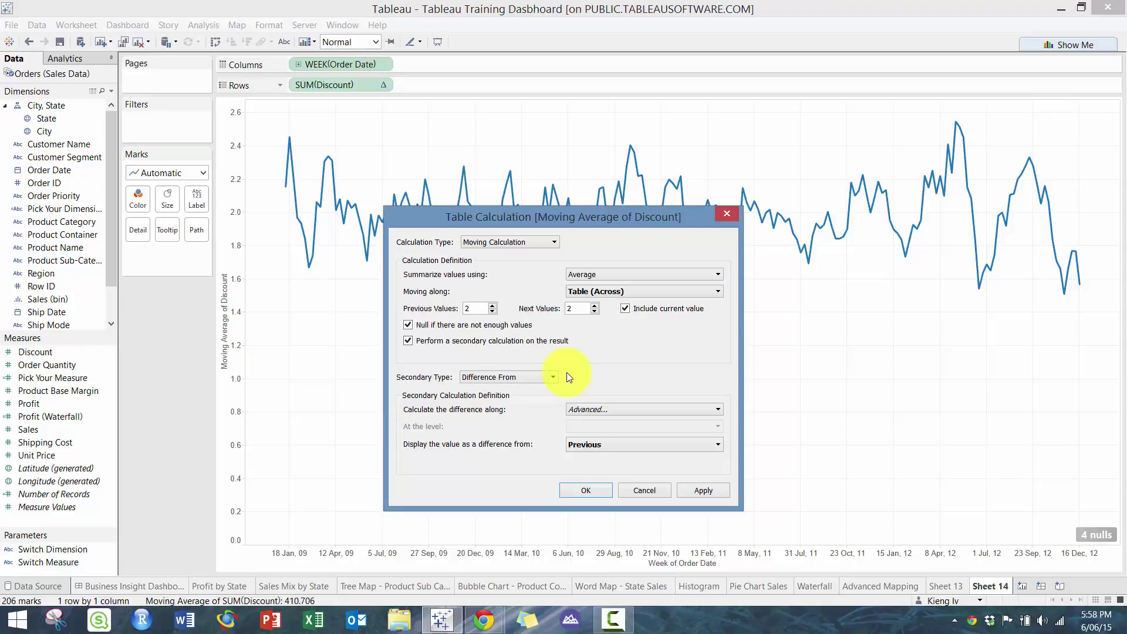
click(498, 343)
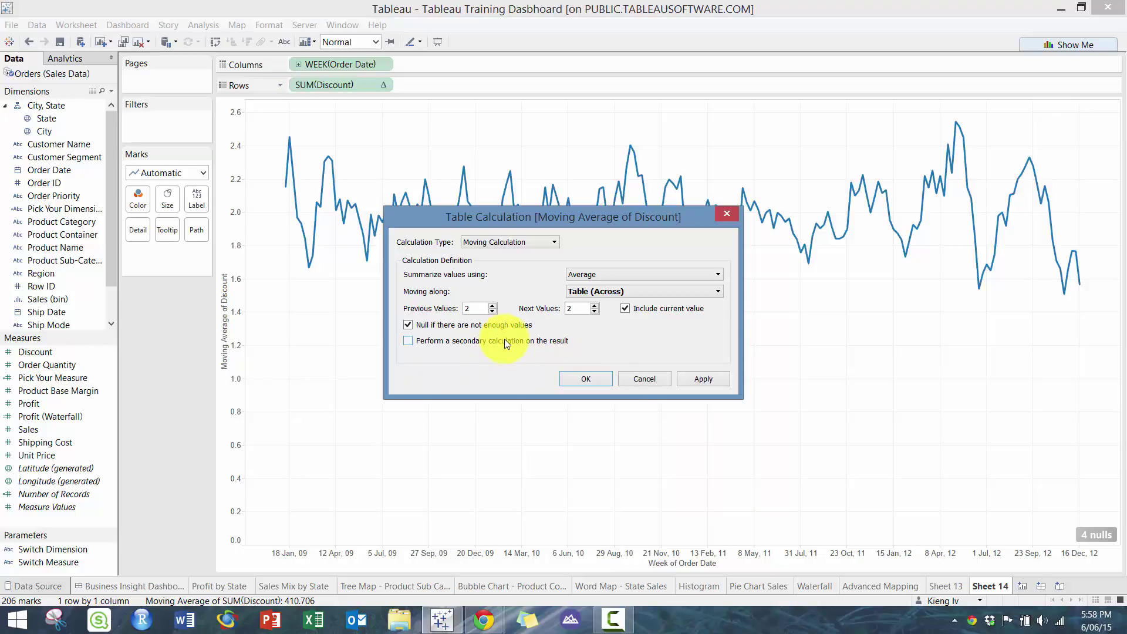
click(599, 380)
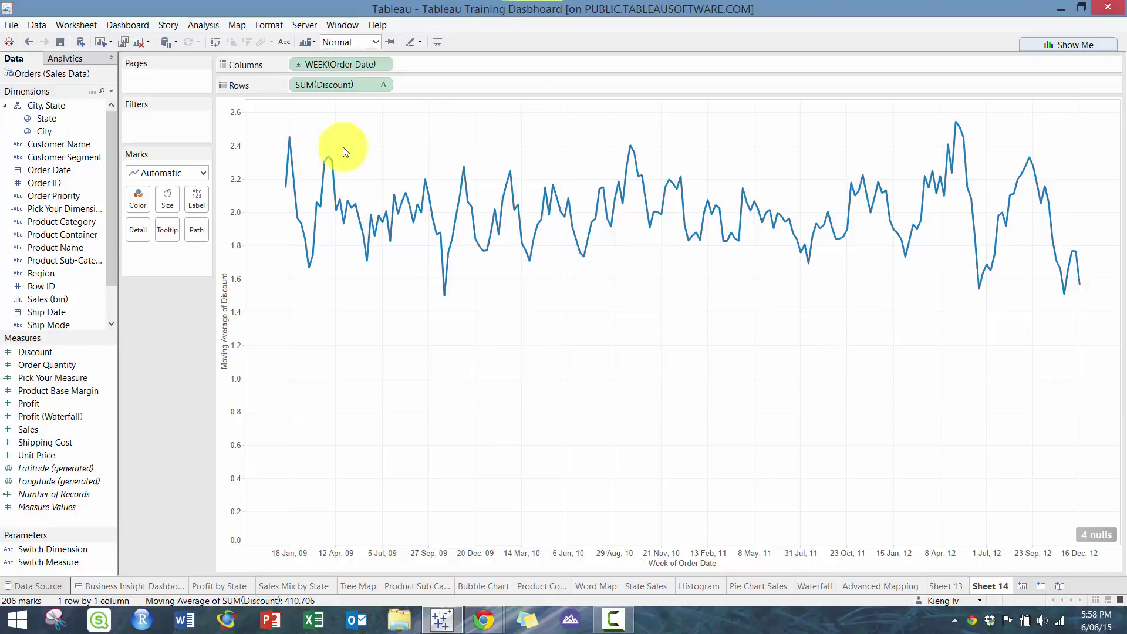
- Change the Discount line to a Percent Difference quick table calculation
click(382, 86)
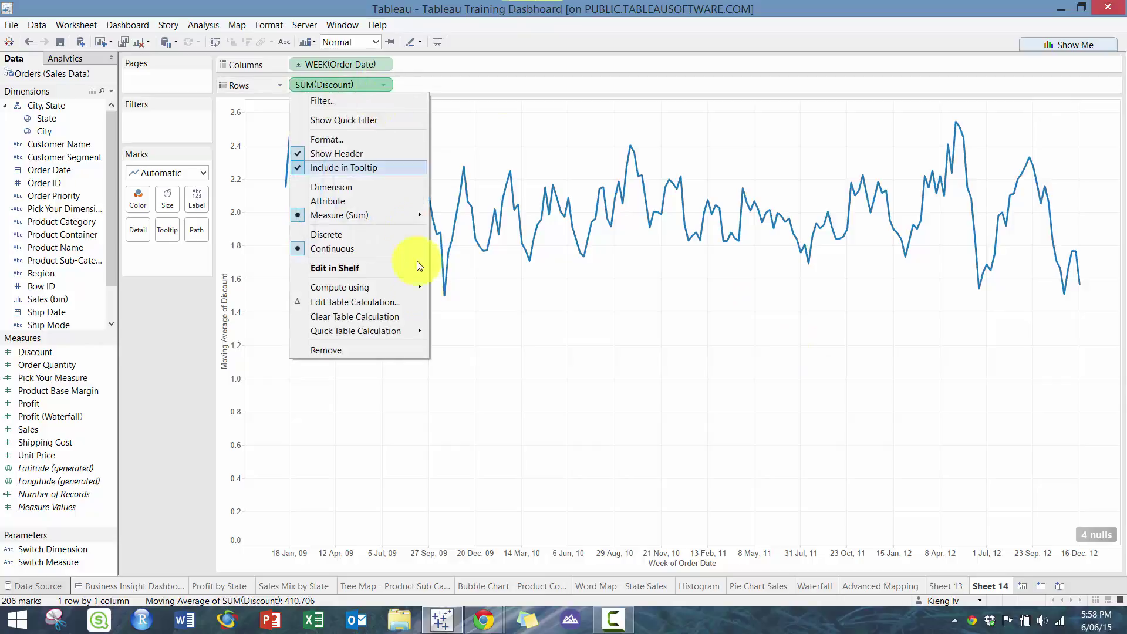
mouse_move(405, 331)
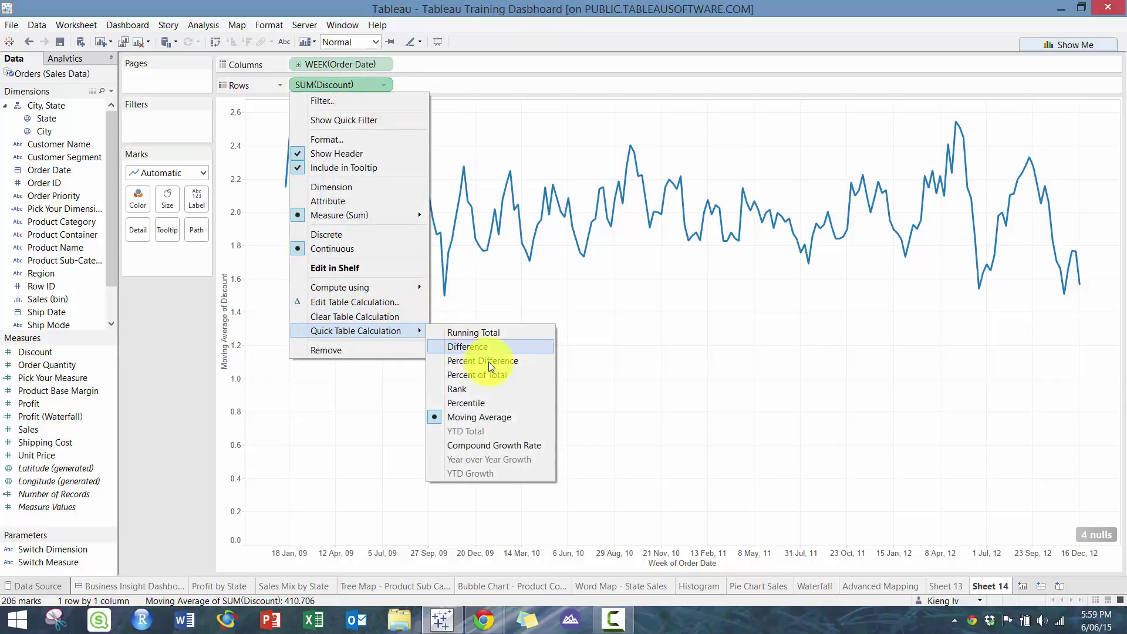
click(518, 446)
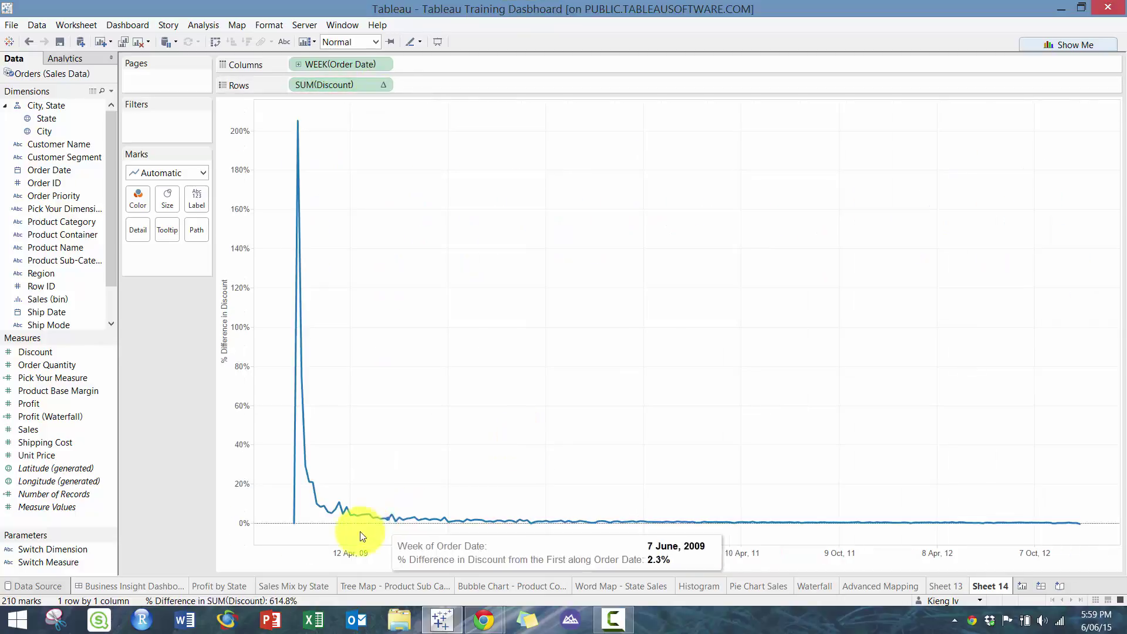
- Select the marks around the early-2009 spike near 200%
mouse_move(299, 128)
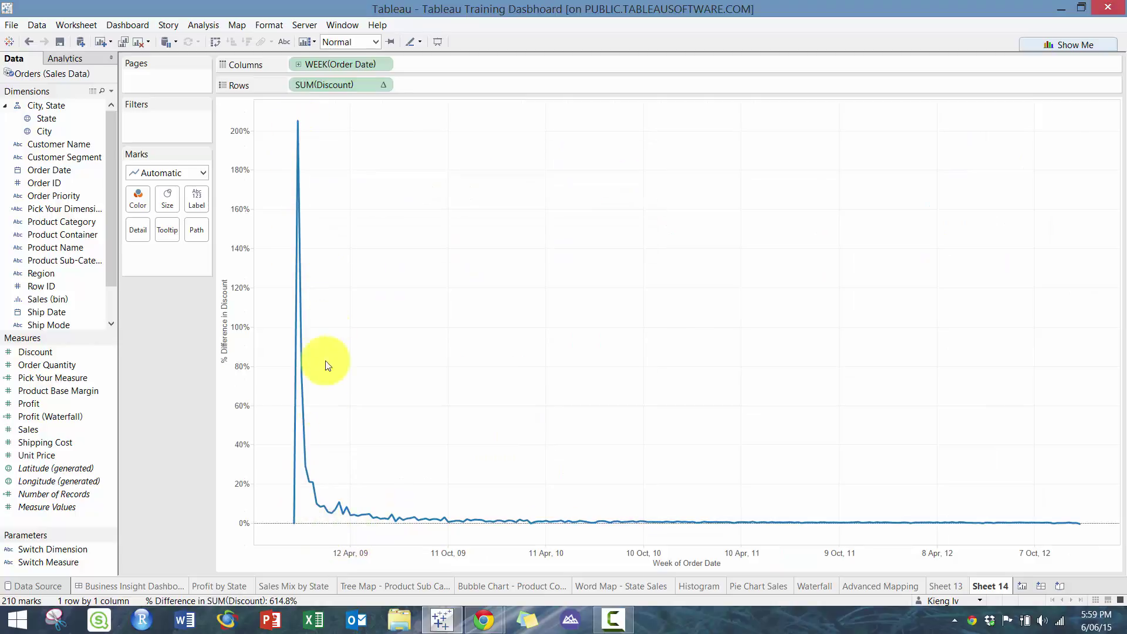
mouse_move(294, 517)
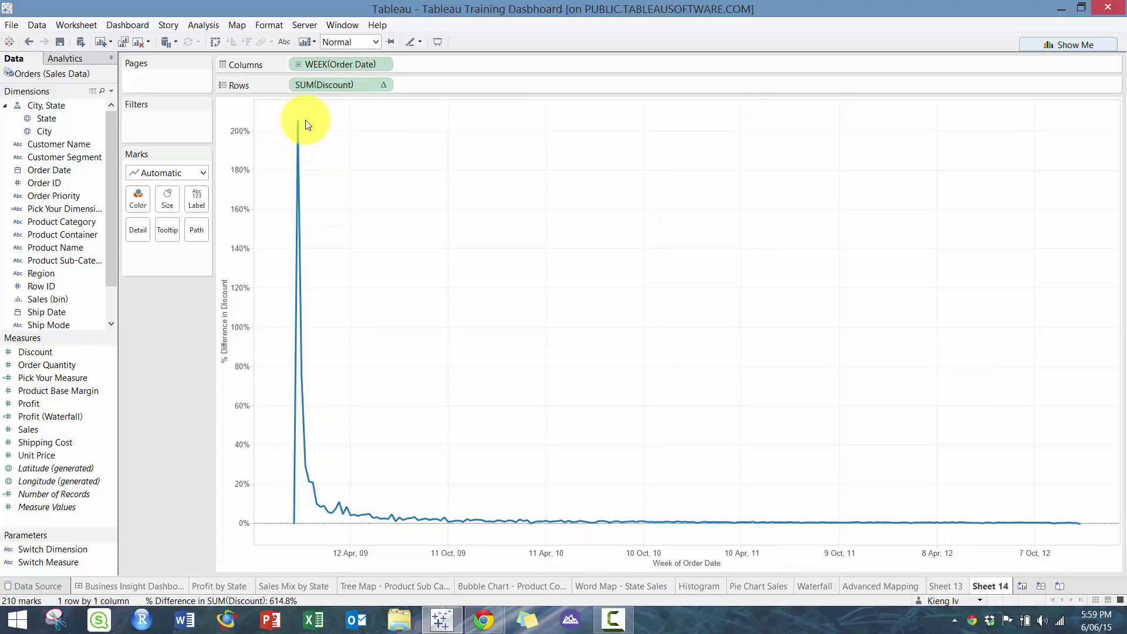
drag(331, 106, 276, 490)
mouse_move(292, 528)
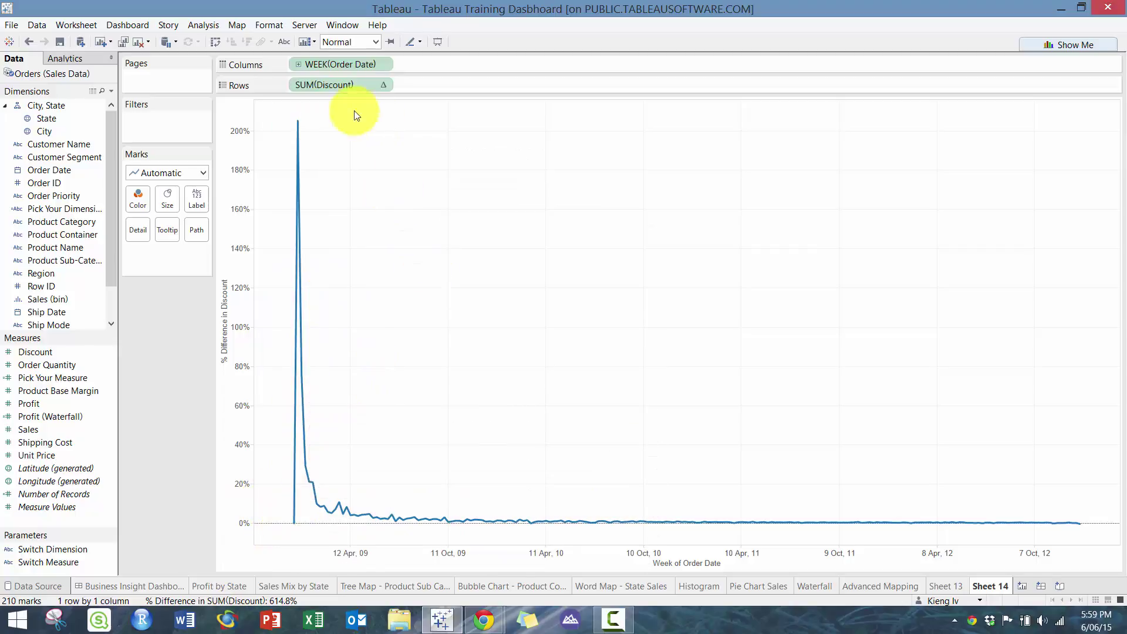
drag(280, 107, 305, 552)
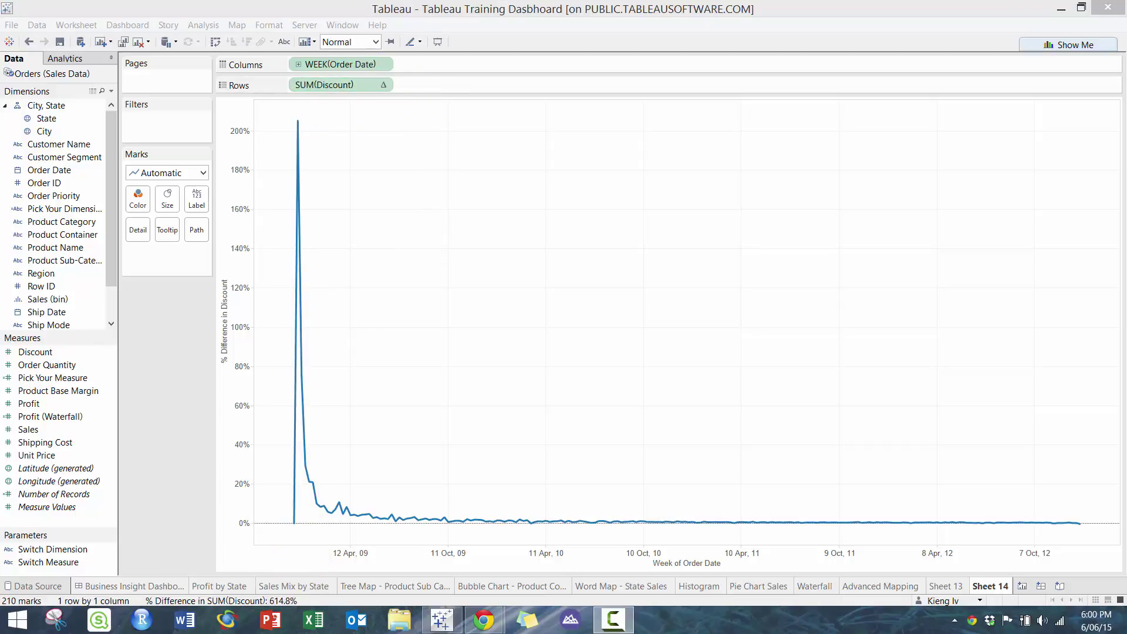
- Make the percent difference compare each week against the Next week
click(385, 86)
click(385, 86)
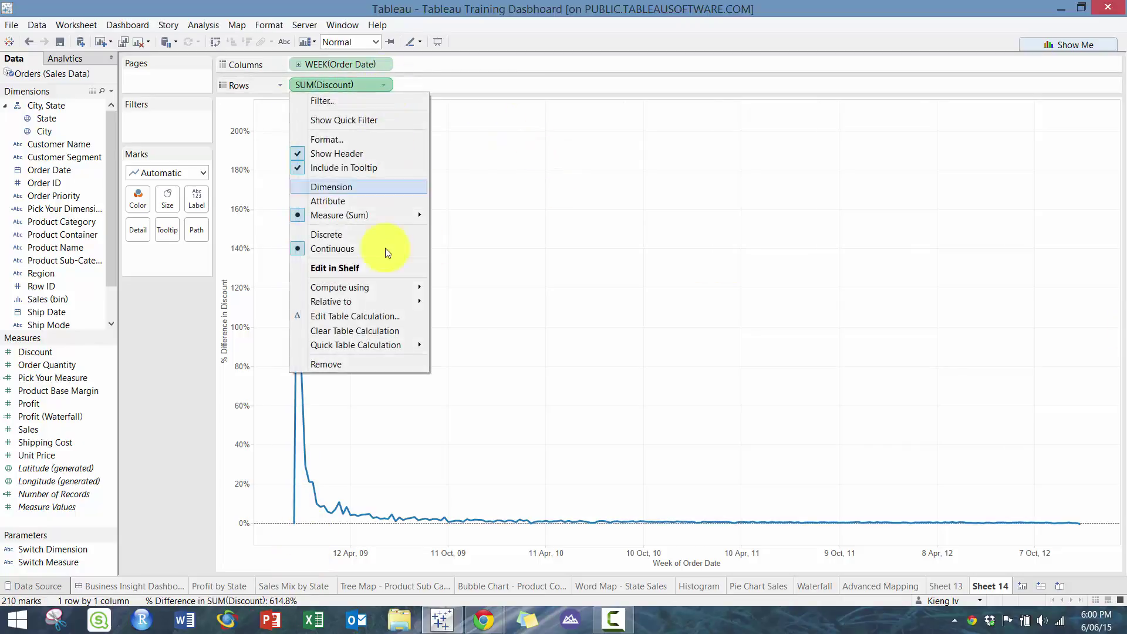
click(379, 318)
click(650, 307)
click(638, 332)
click(703, 379)
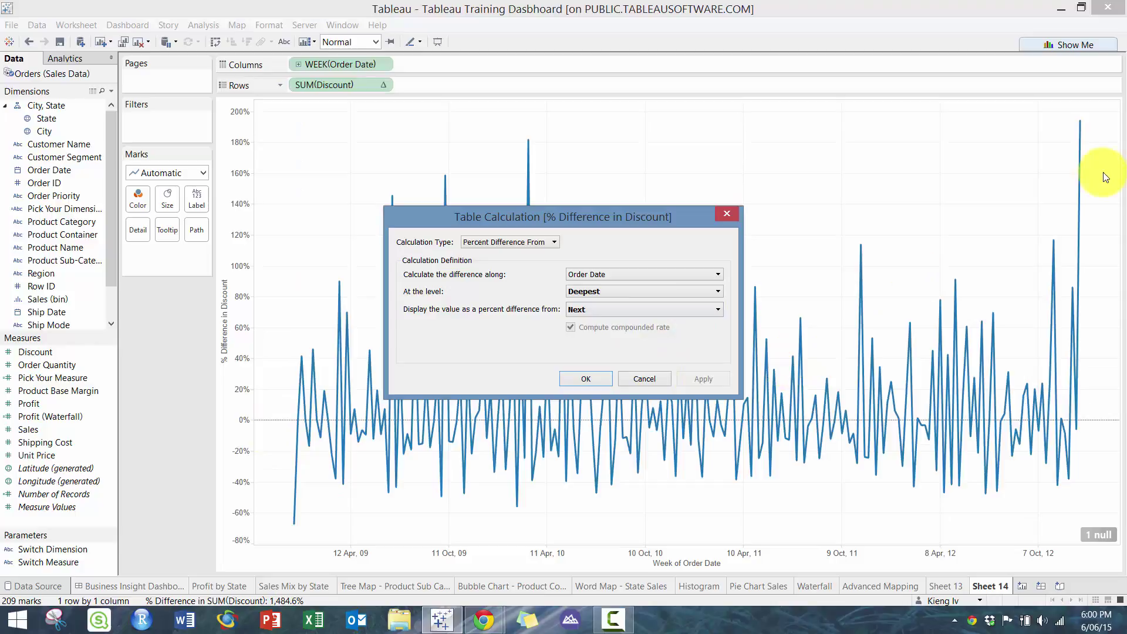
click(585, 381)
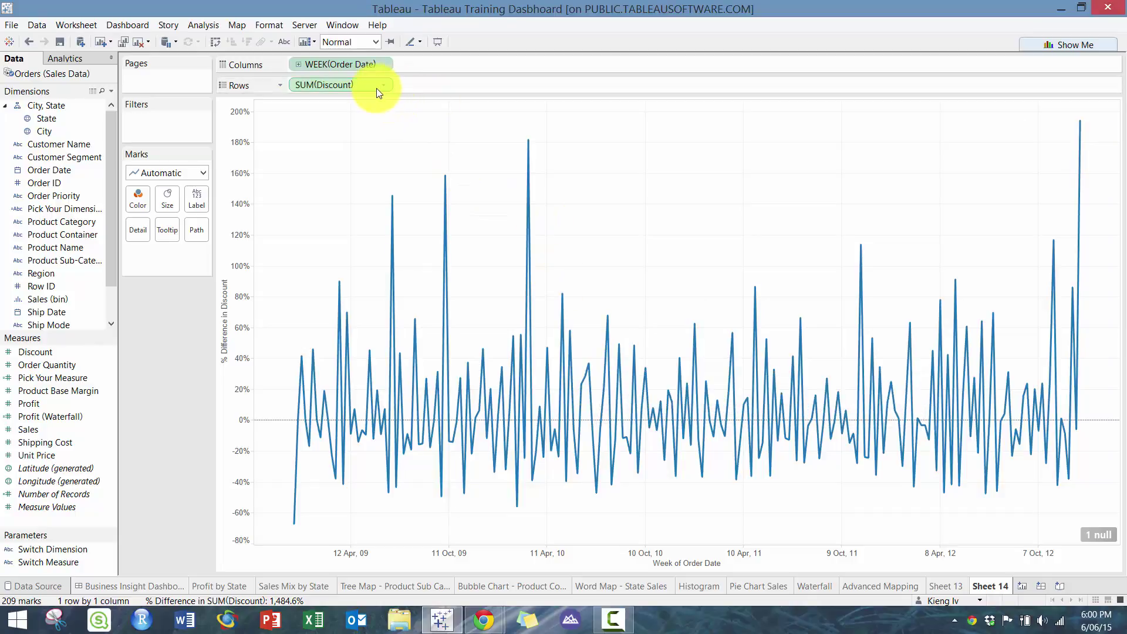
mouse_move(379, 94)
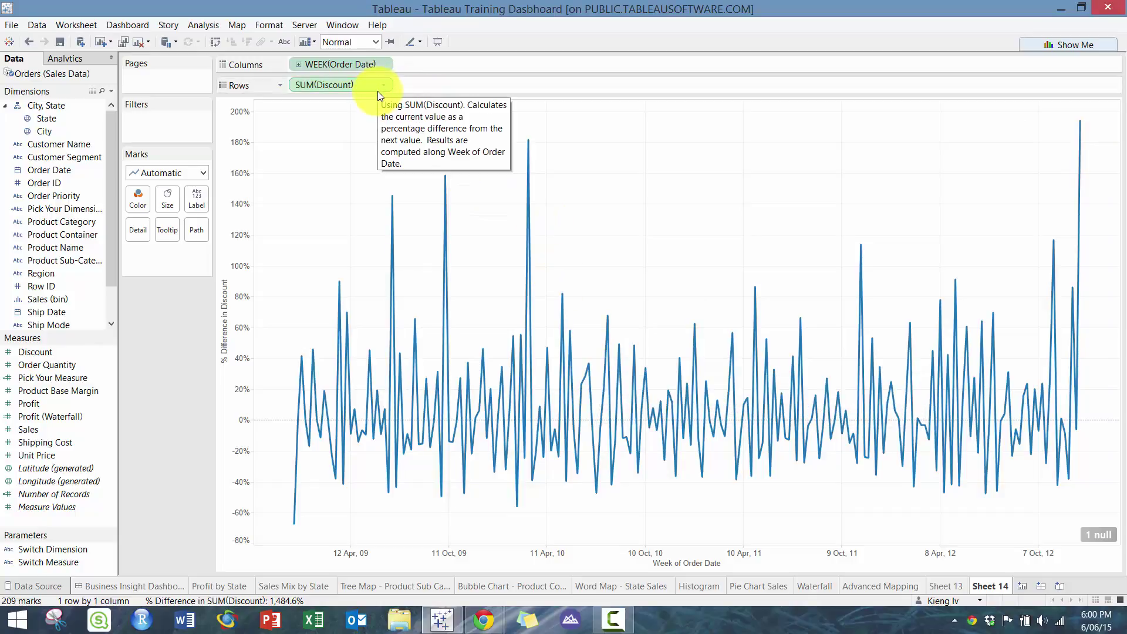